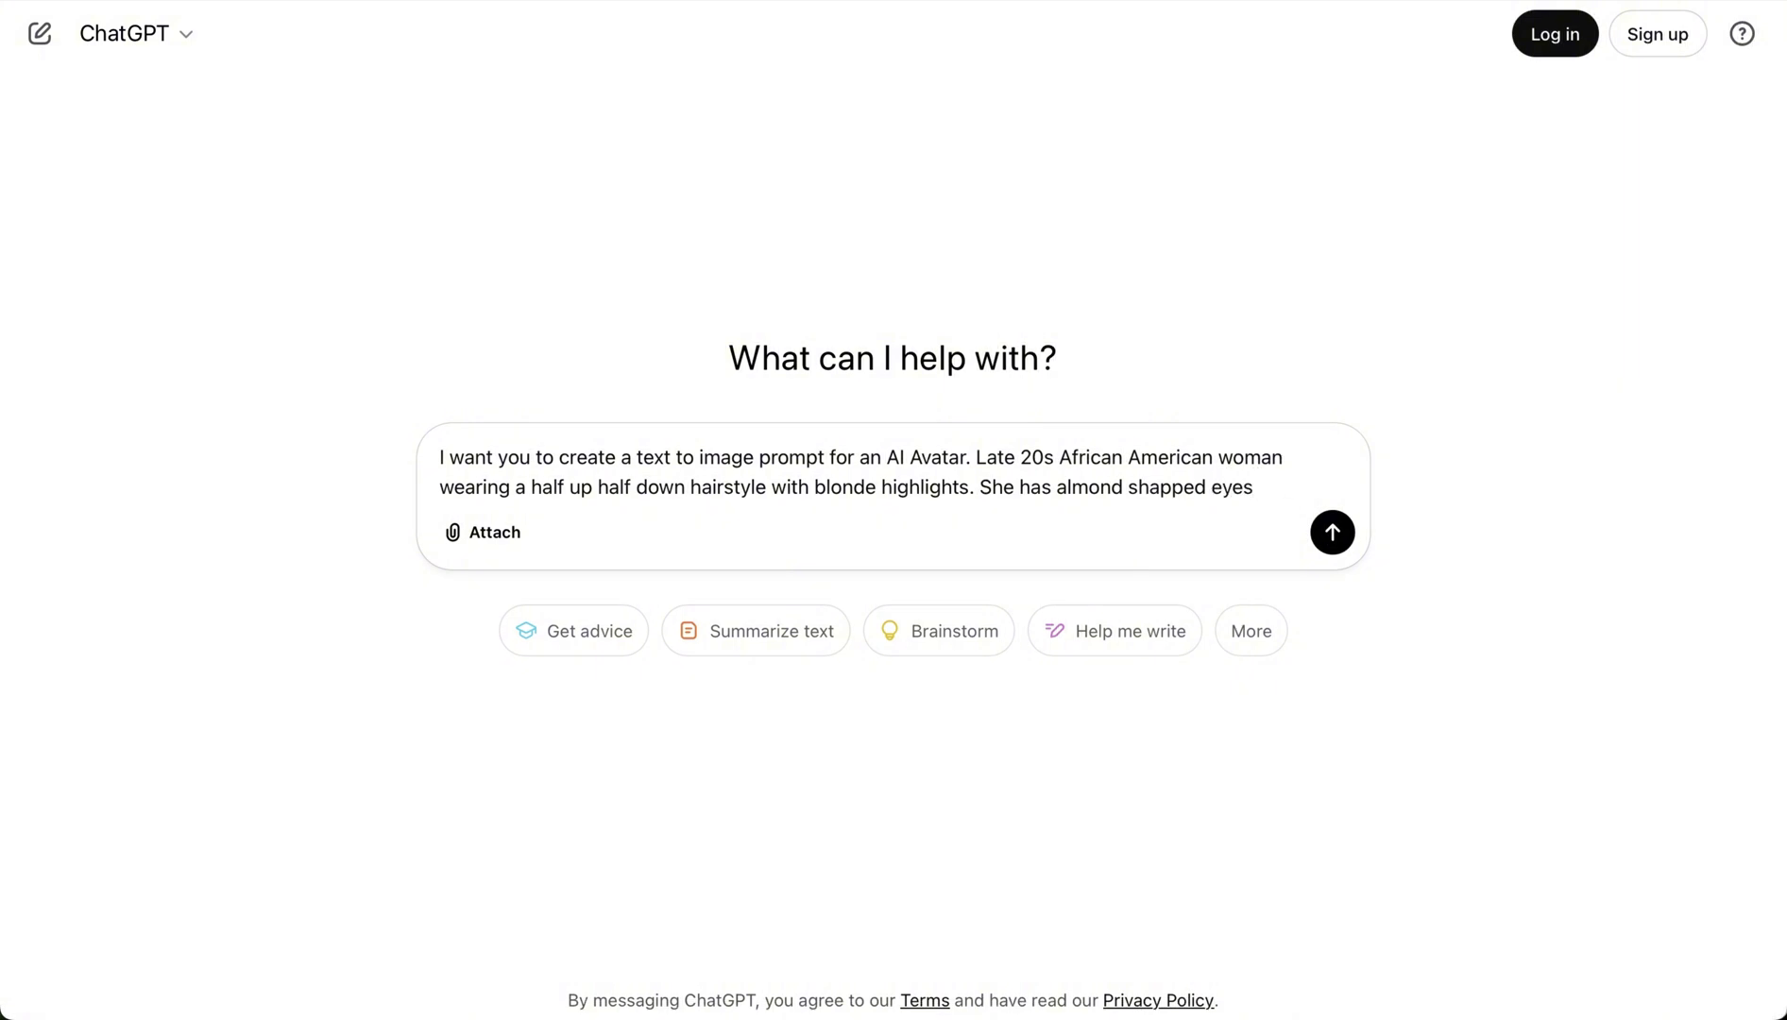
- Finish the avatar description with "and beautiful eyelashes" and send the request for a text-to-image prompt
type("tiful eyelashes")
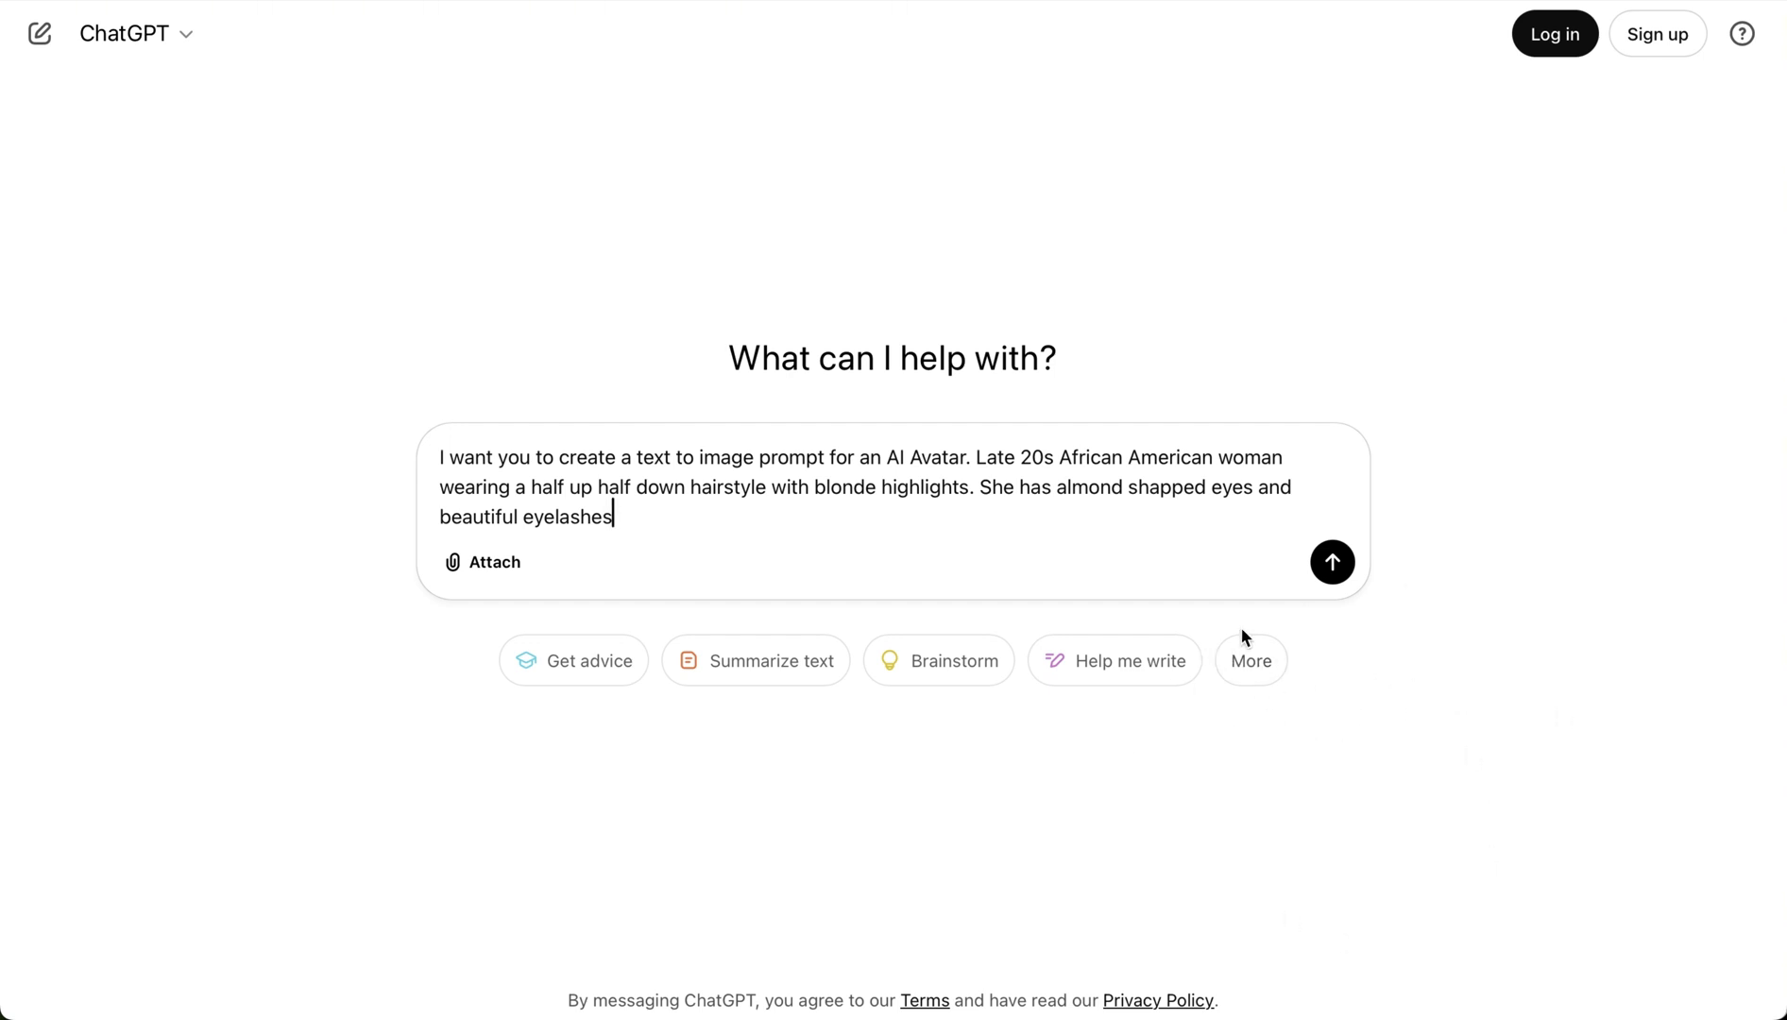
left_click(1343, 570)
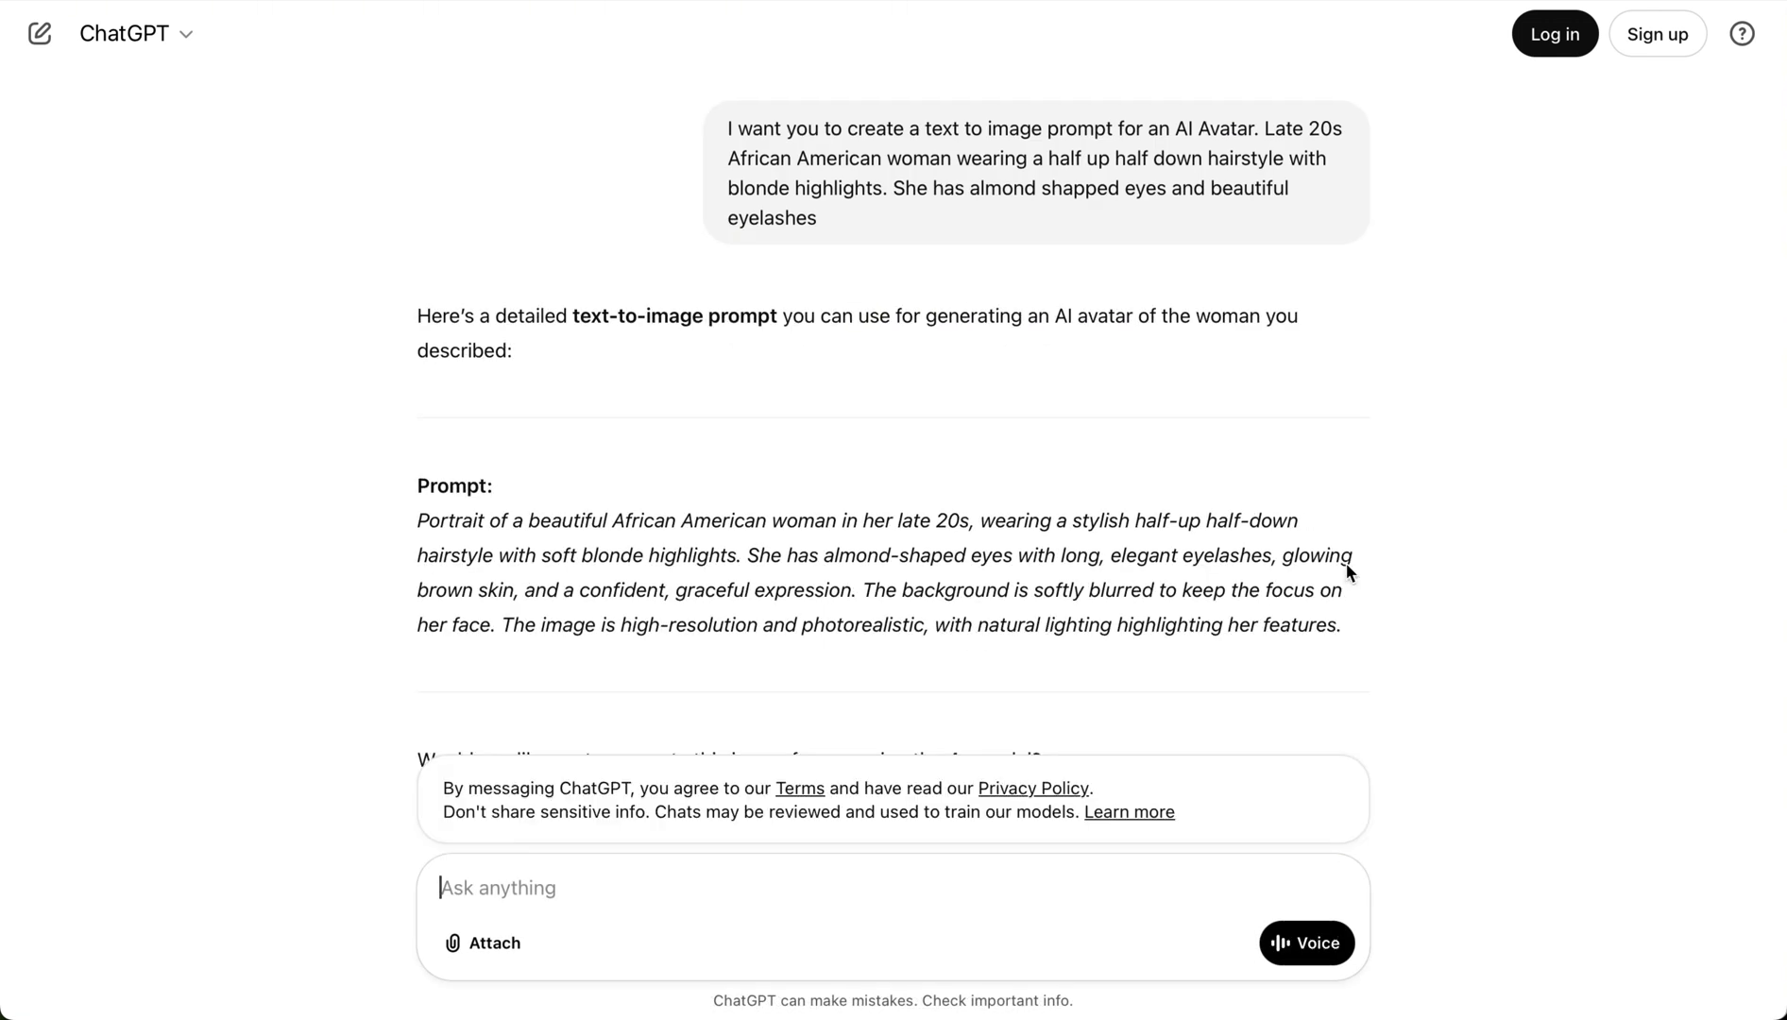
- Copy the full text of the generated portrait prompt, from "Portrait of a beautiful" to "highlighting her features."
scroll(1459, 494, "down", 2)
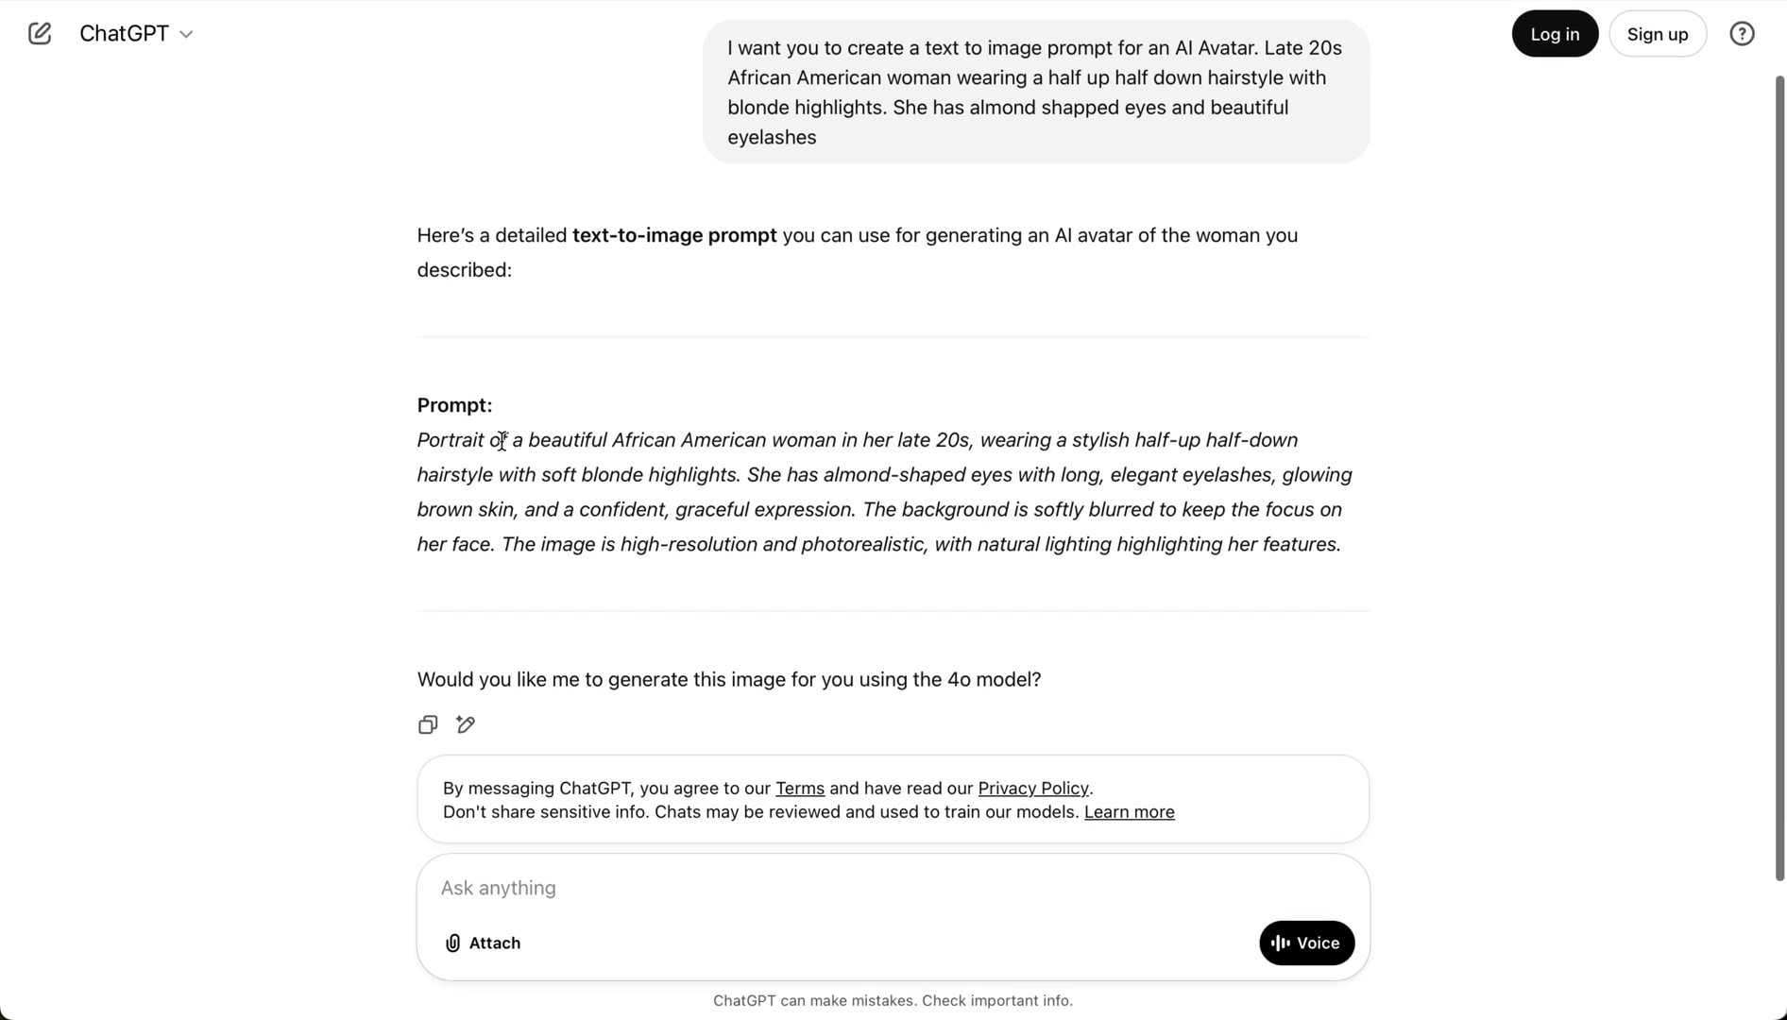
left_click_drag(420, 440, 1345, 545)
key("super+c")
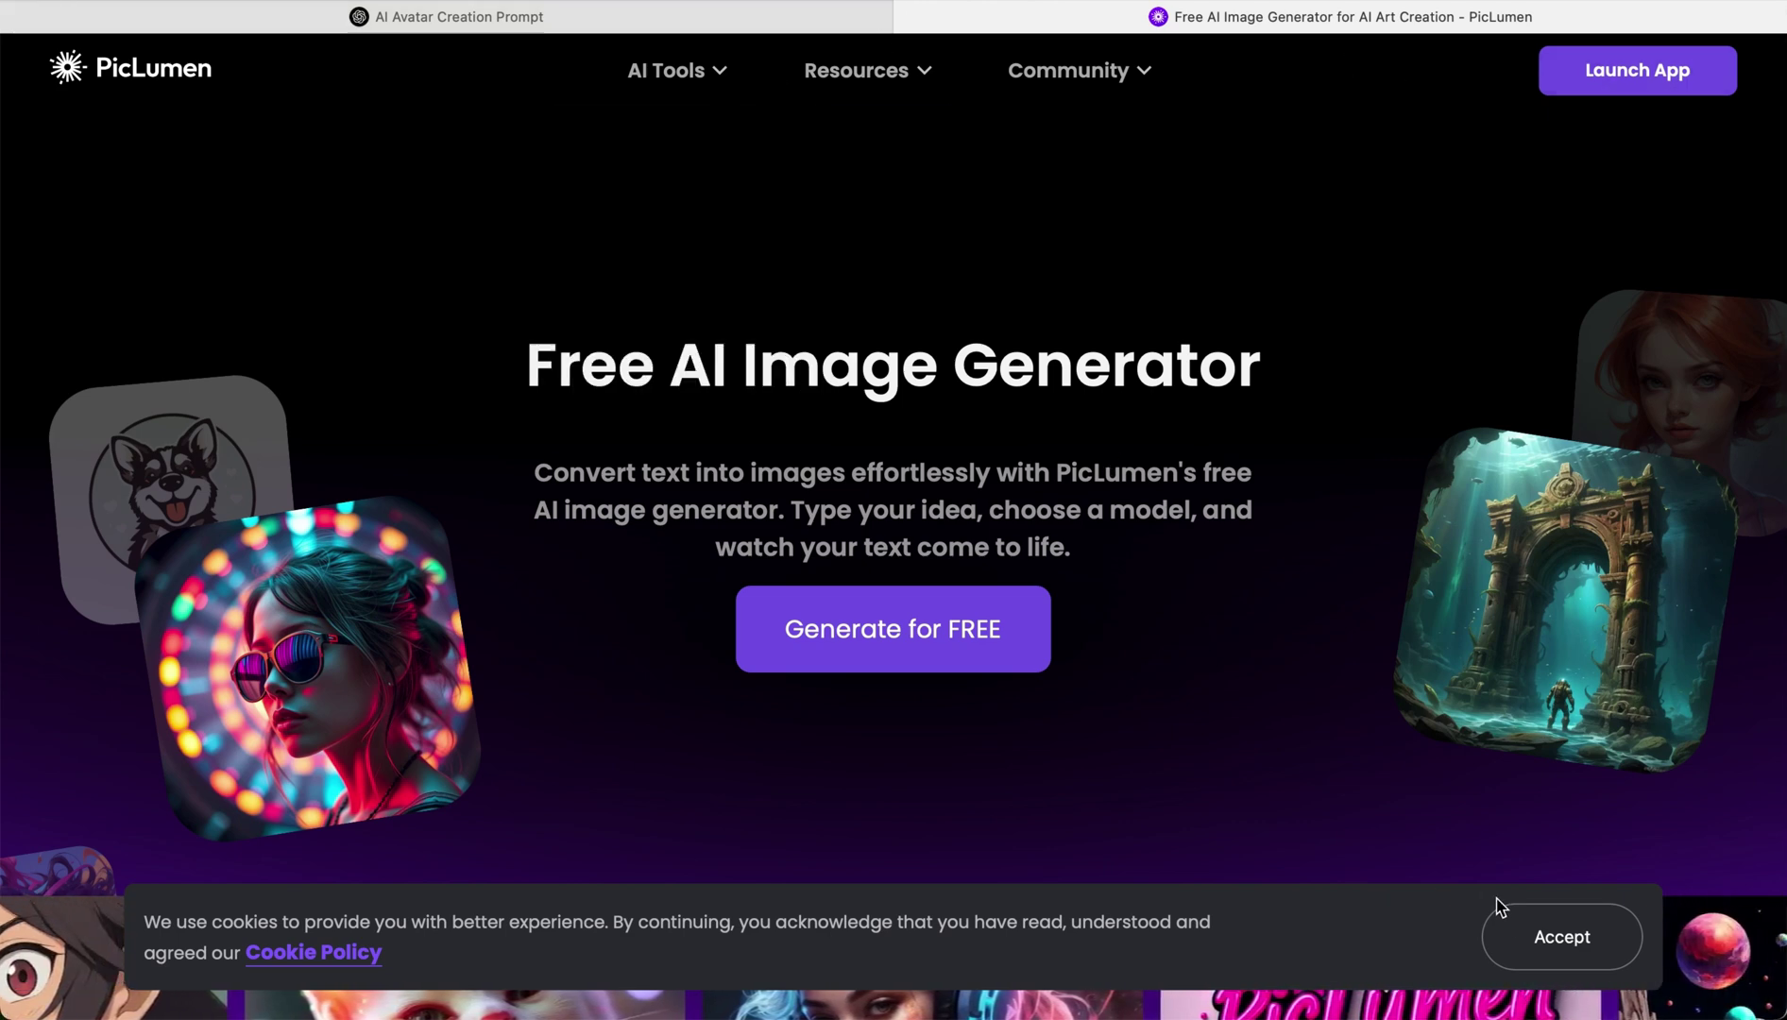
- In PicLumen, accept the cookies and paste the copied portrait prompt as the image description on the app's Create page
left_click(1560, 937)
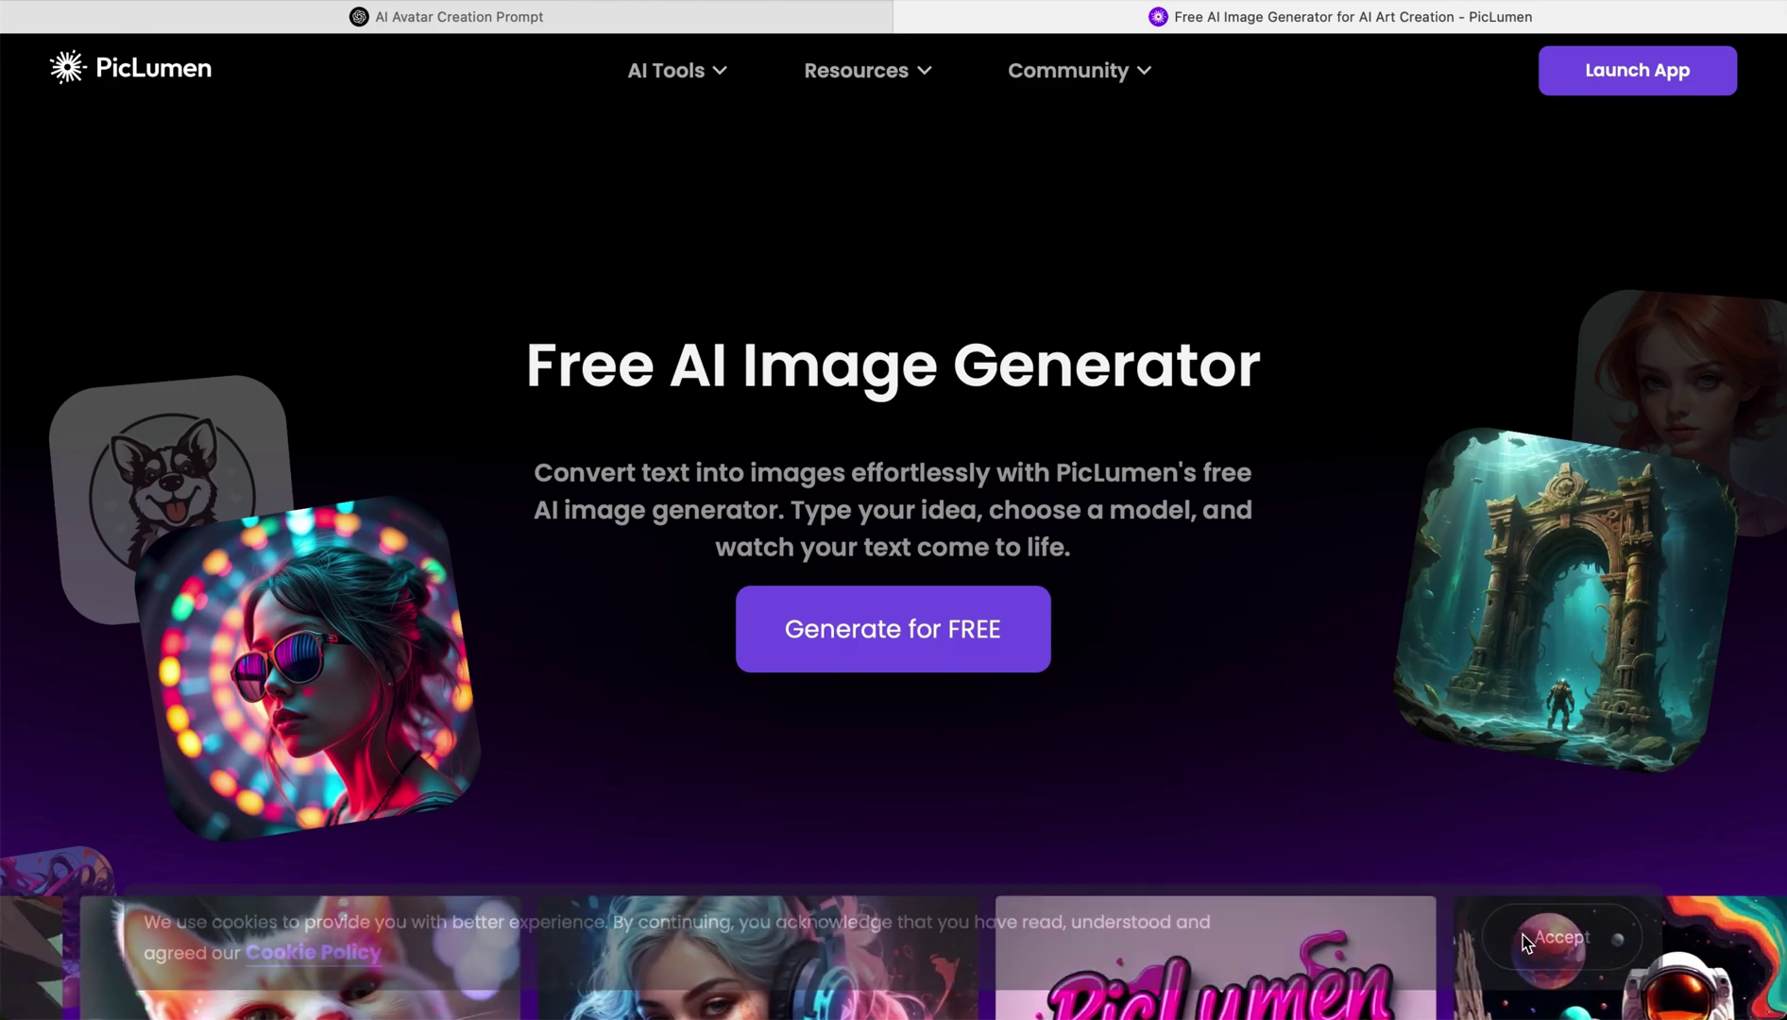
left_click(1638, 70)
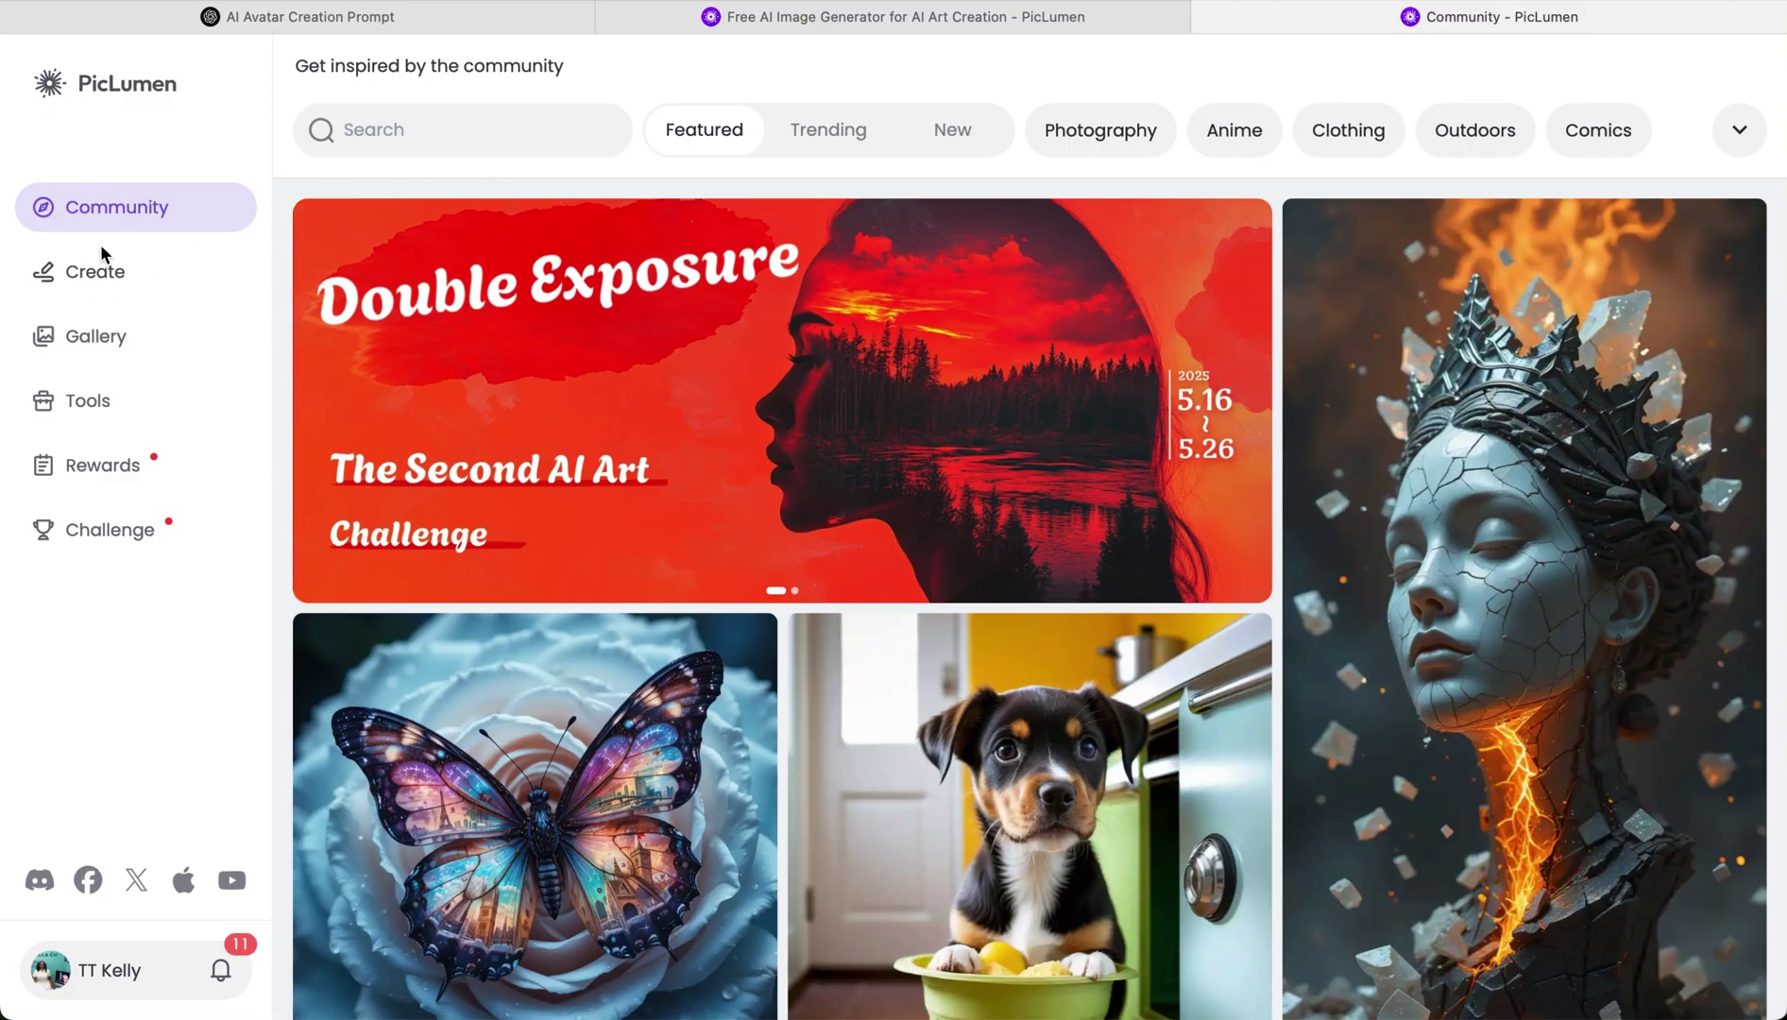
left_click(97, 274)
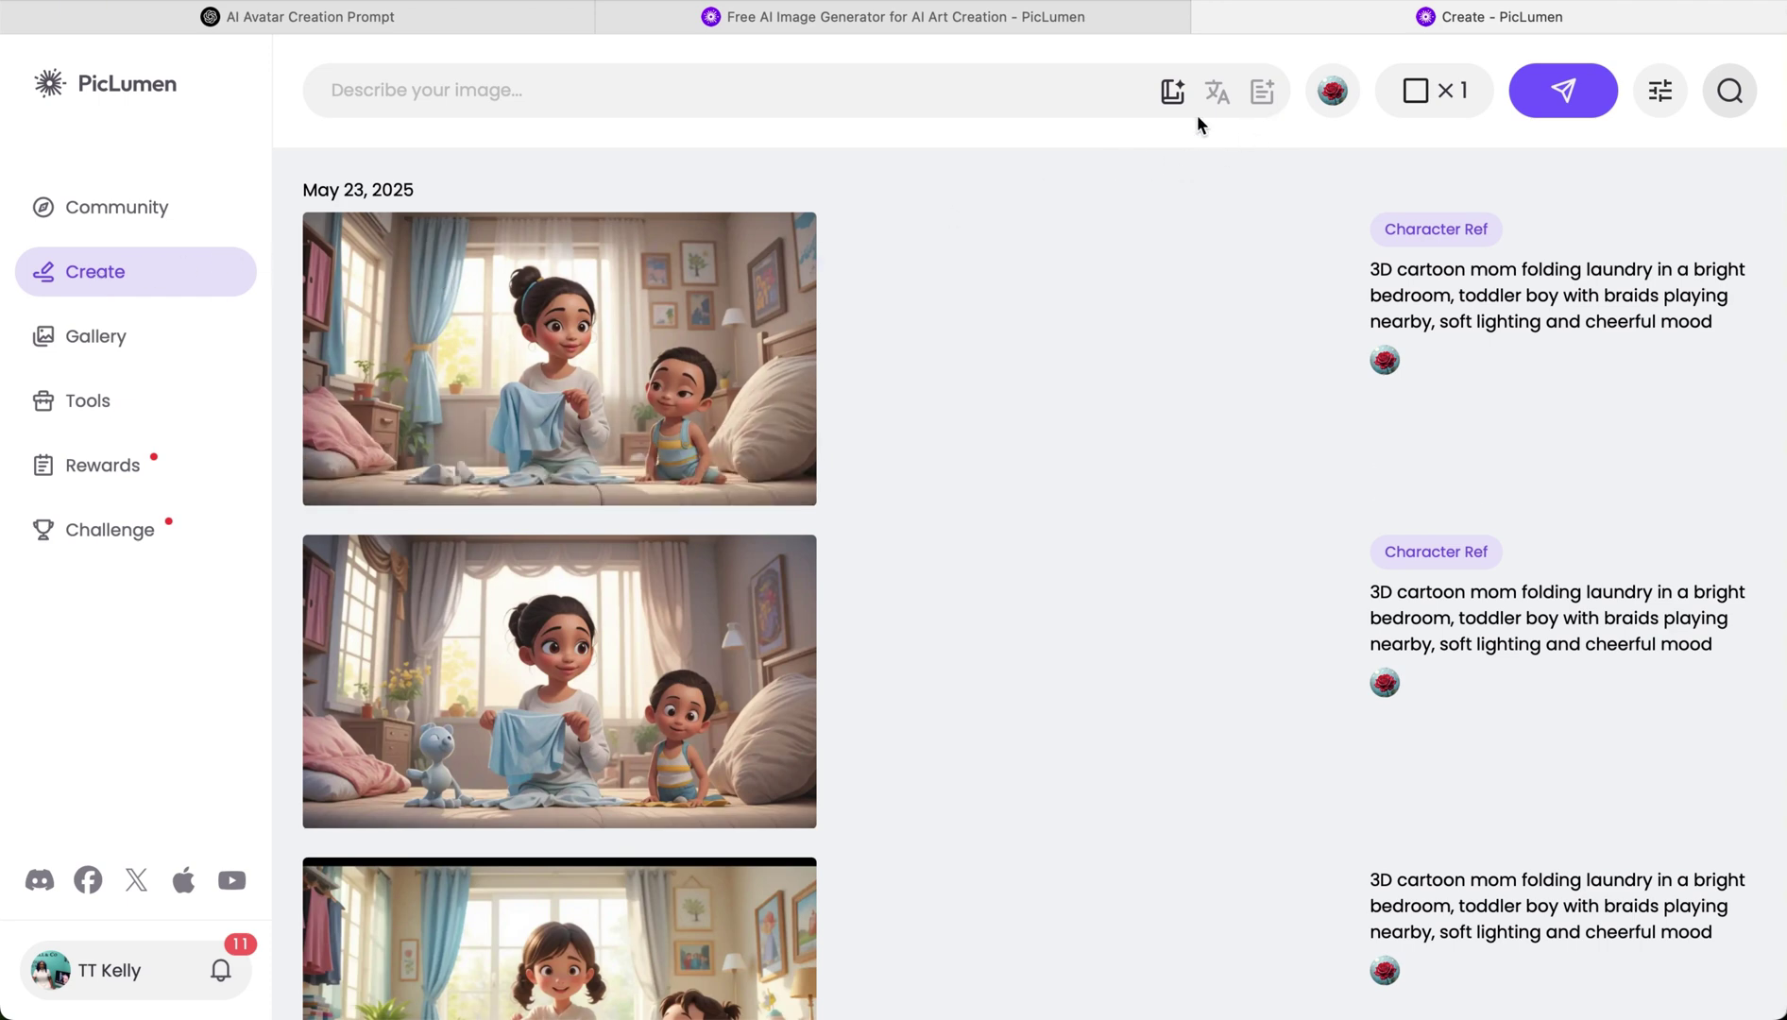
left_click(1089, 97)
key("super+v")
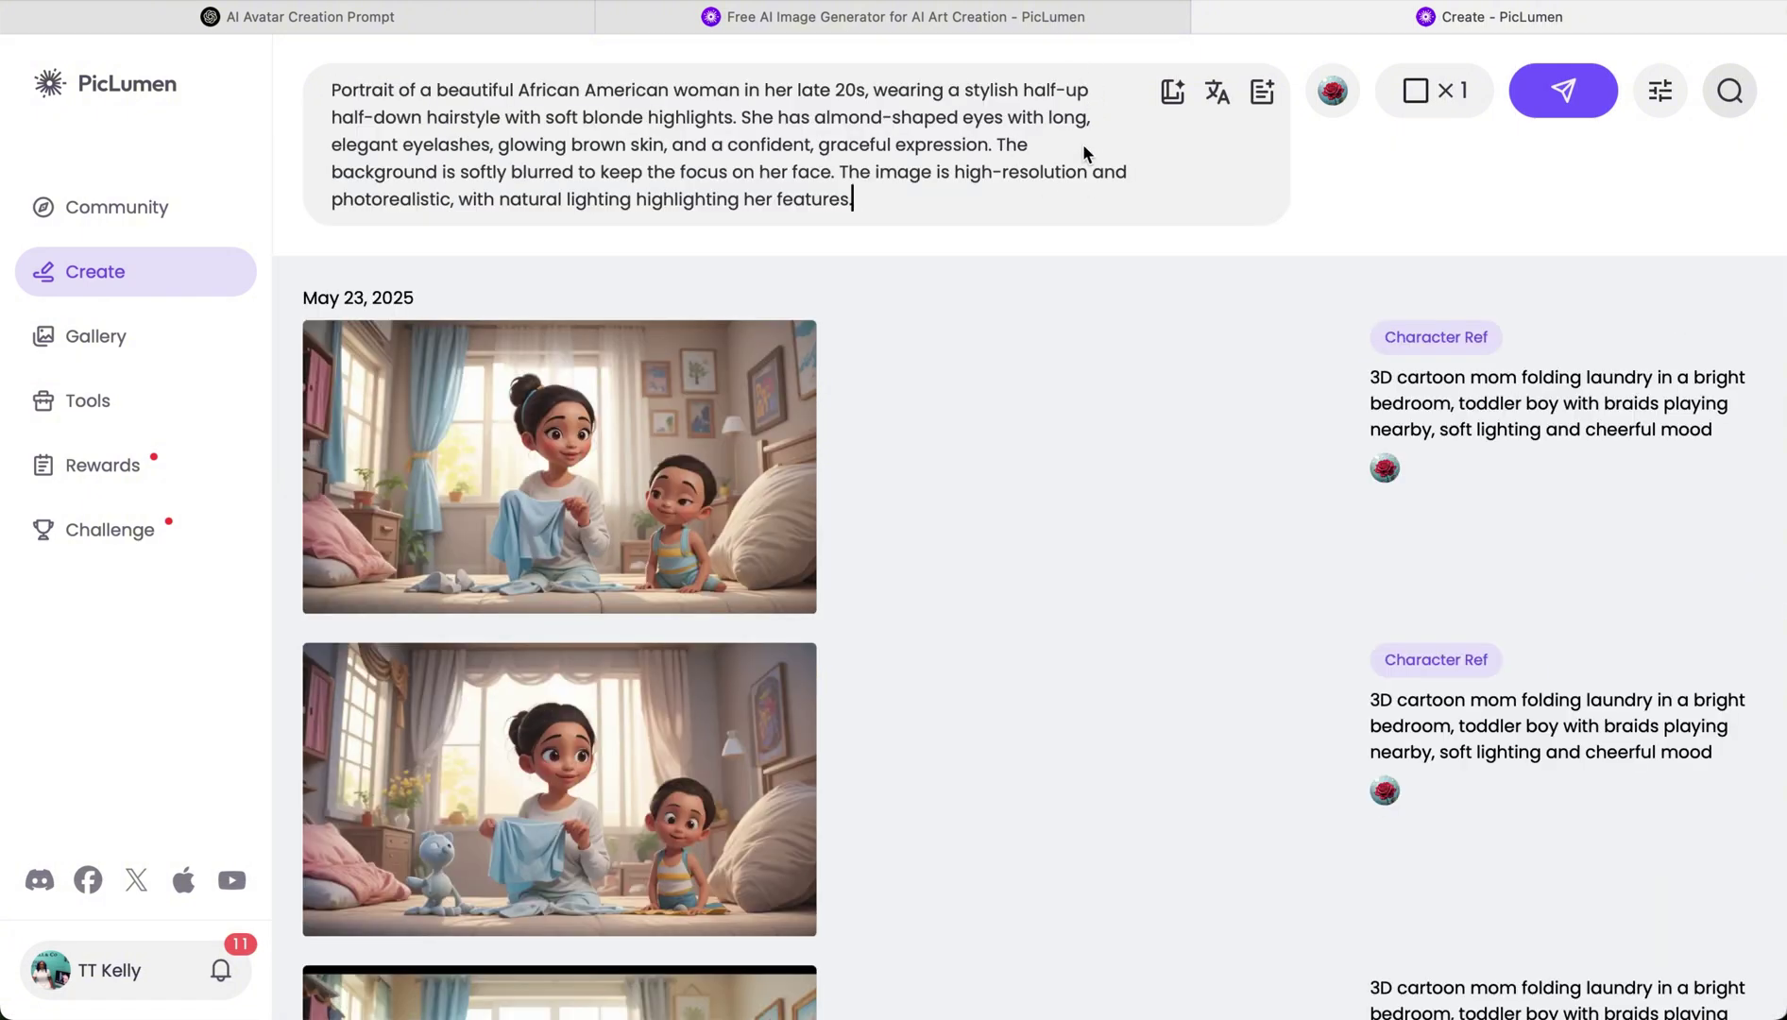
left_click_drag(850, 198, 444, 73)
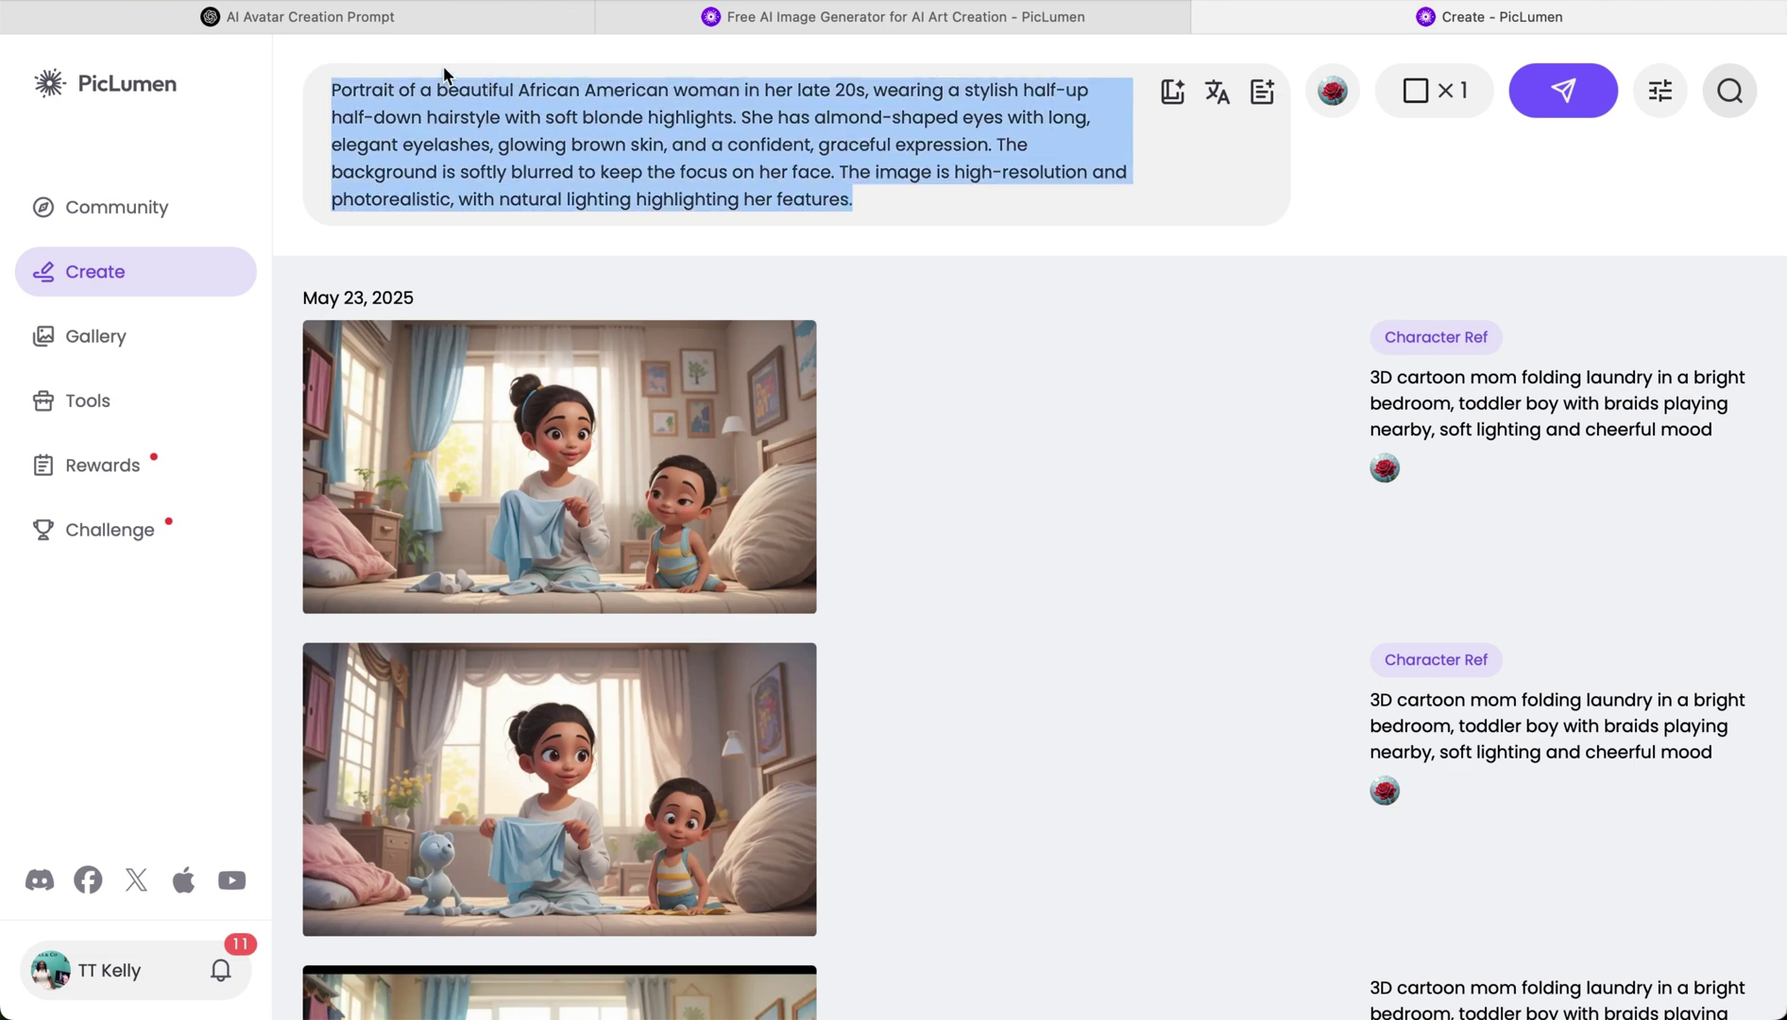
- Generate the portrait with the PicLumen Art V1 model at a 16:9 aspect ratio
left_click(1333, 91)
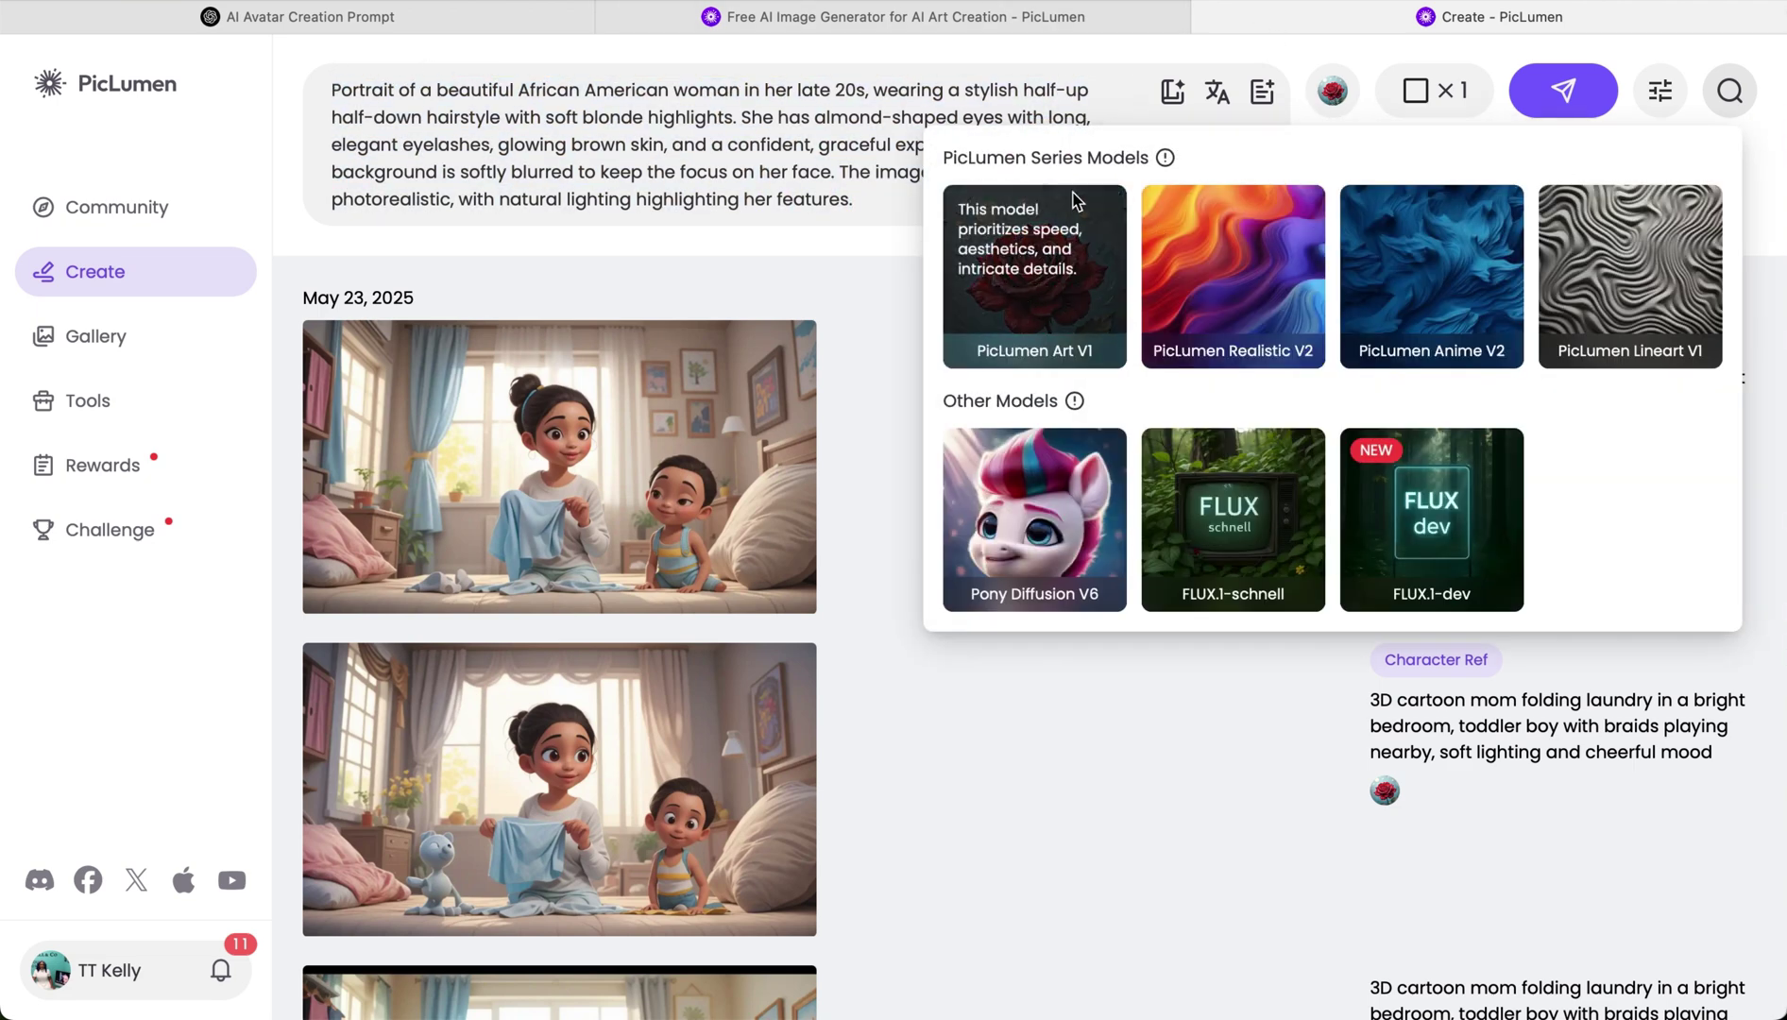
left_click(1025, 275)
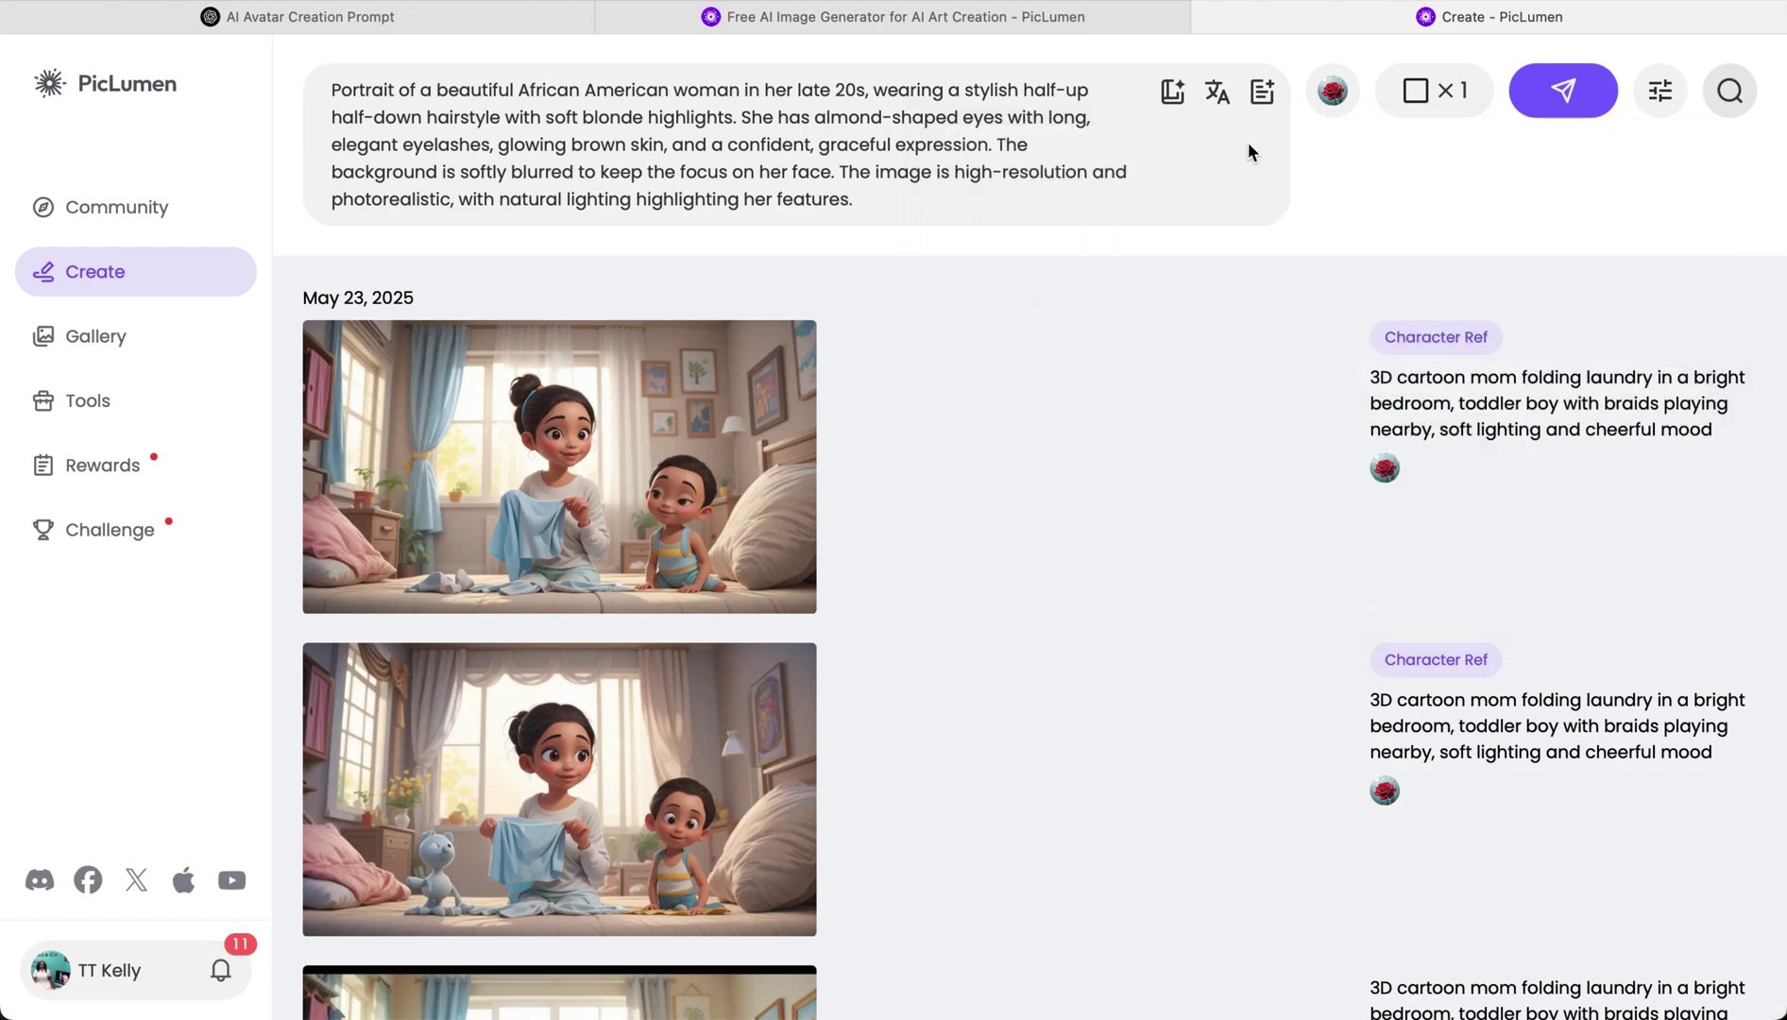
left_click(1431, 95)
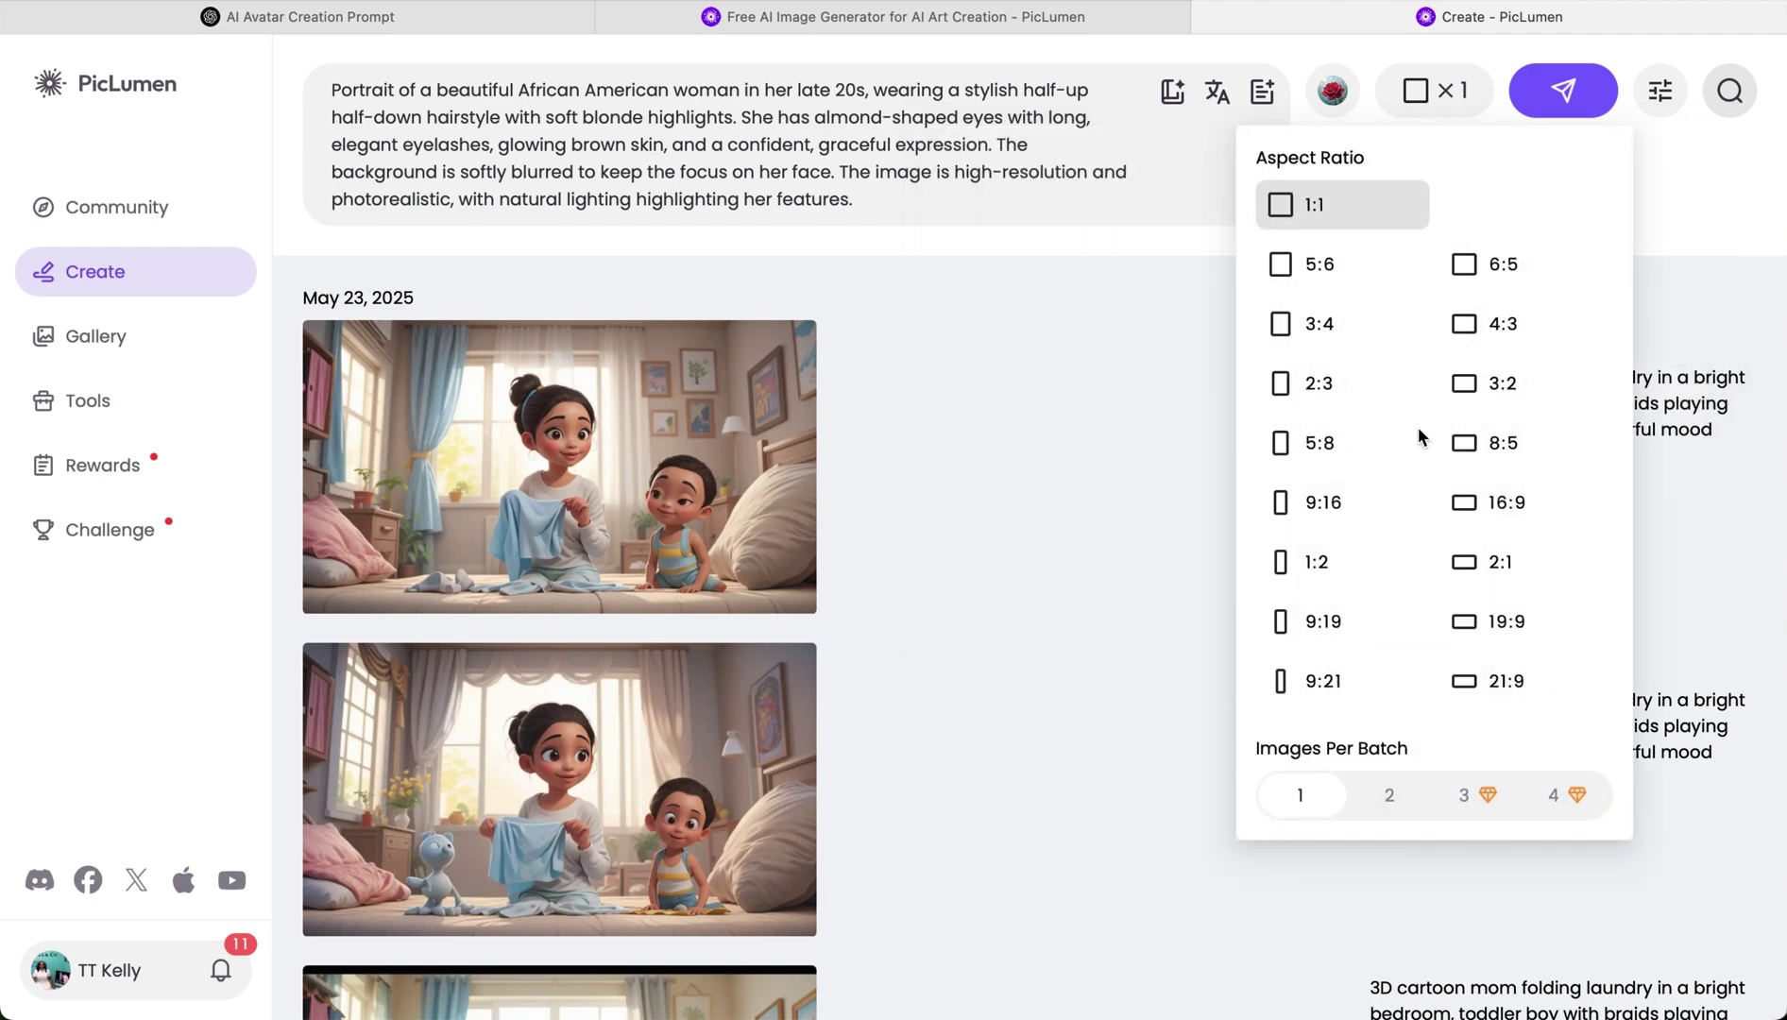
left_click(1505, 503)
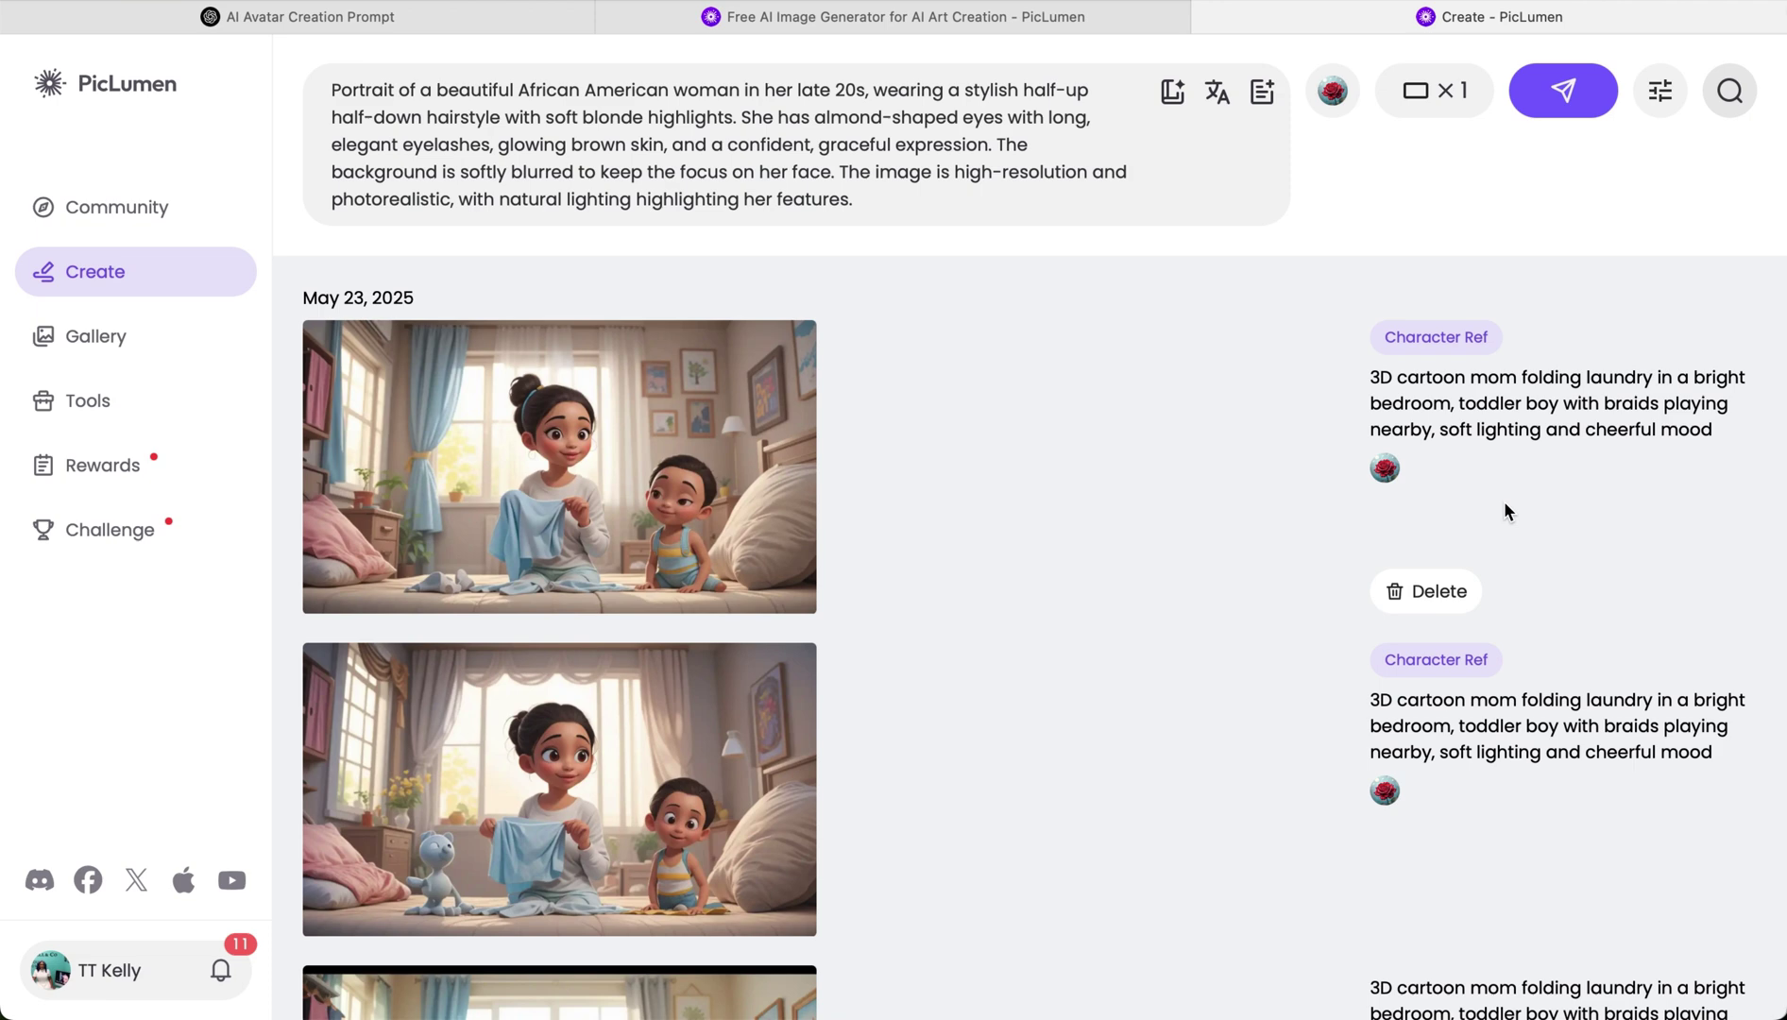
left_click(1560, 111)
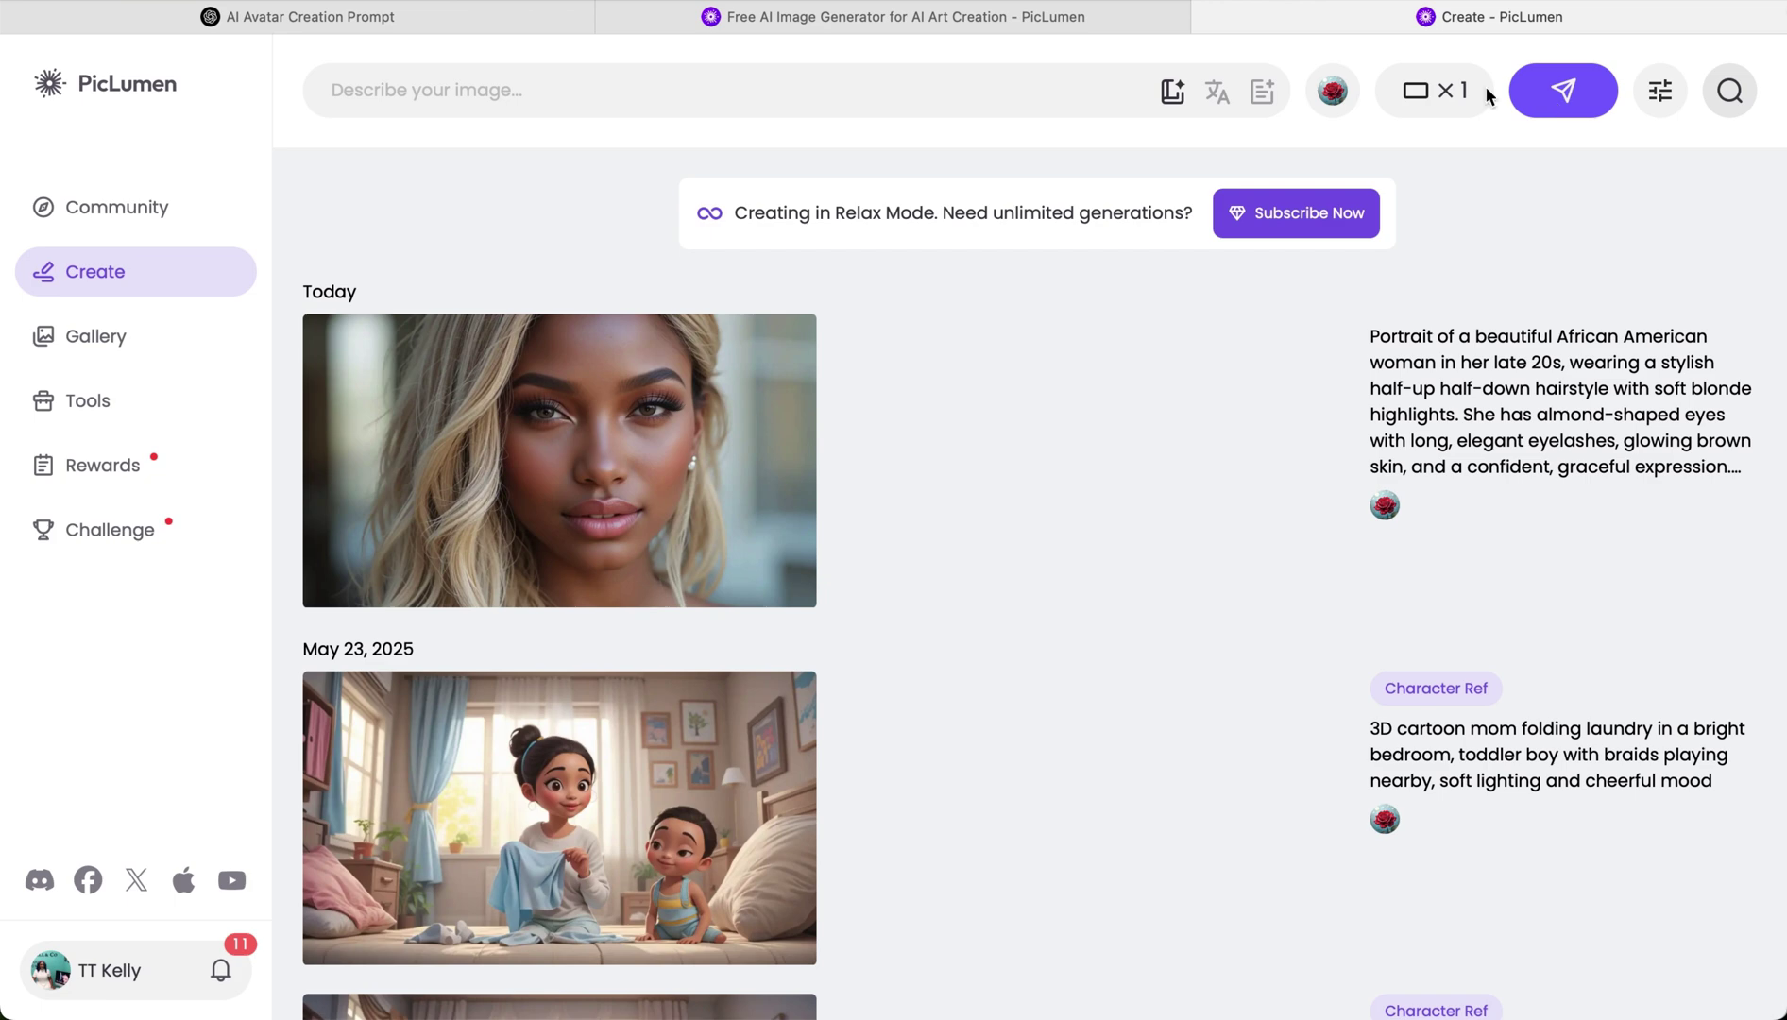
- Download the generated portrait of the blonde-highlighted woman and rerun its prompt
mouse_move(449, 482)
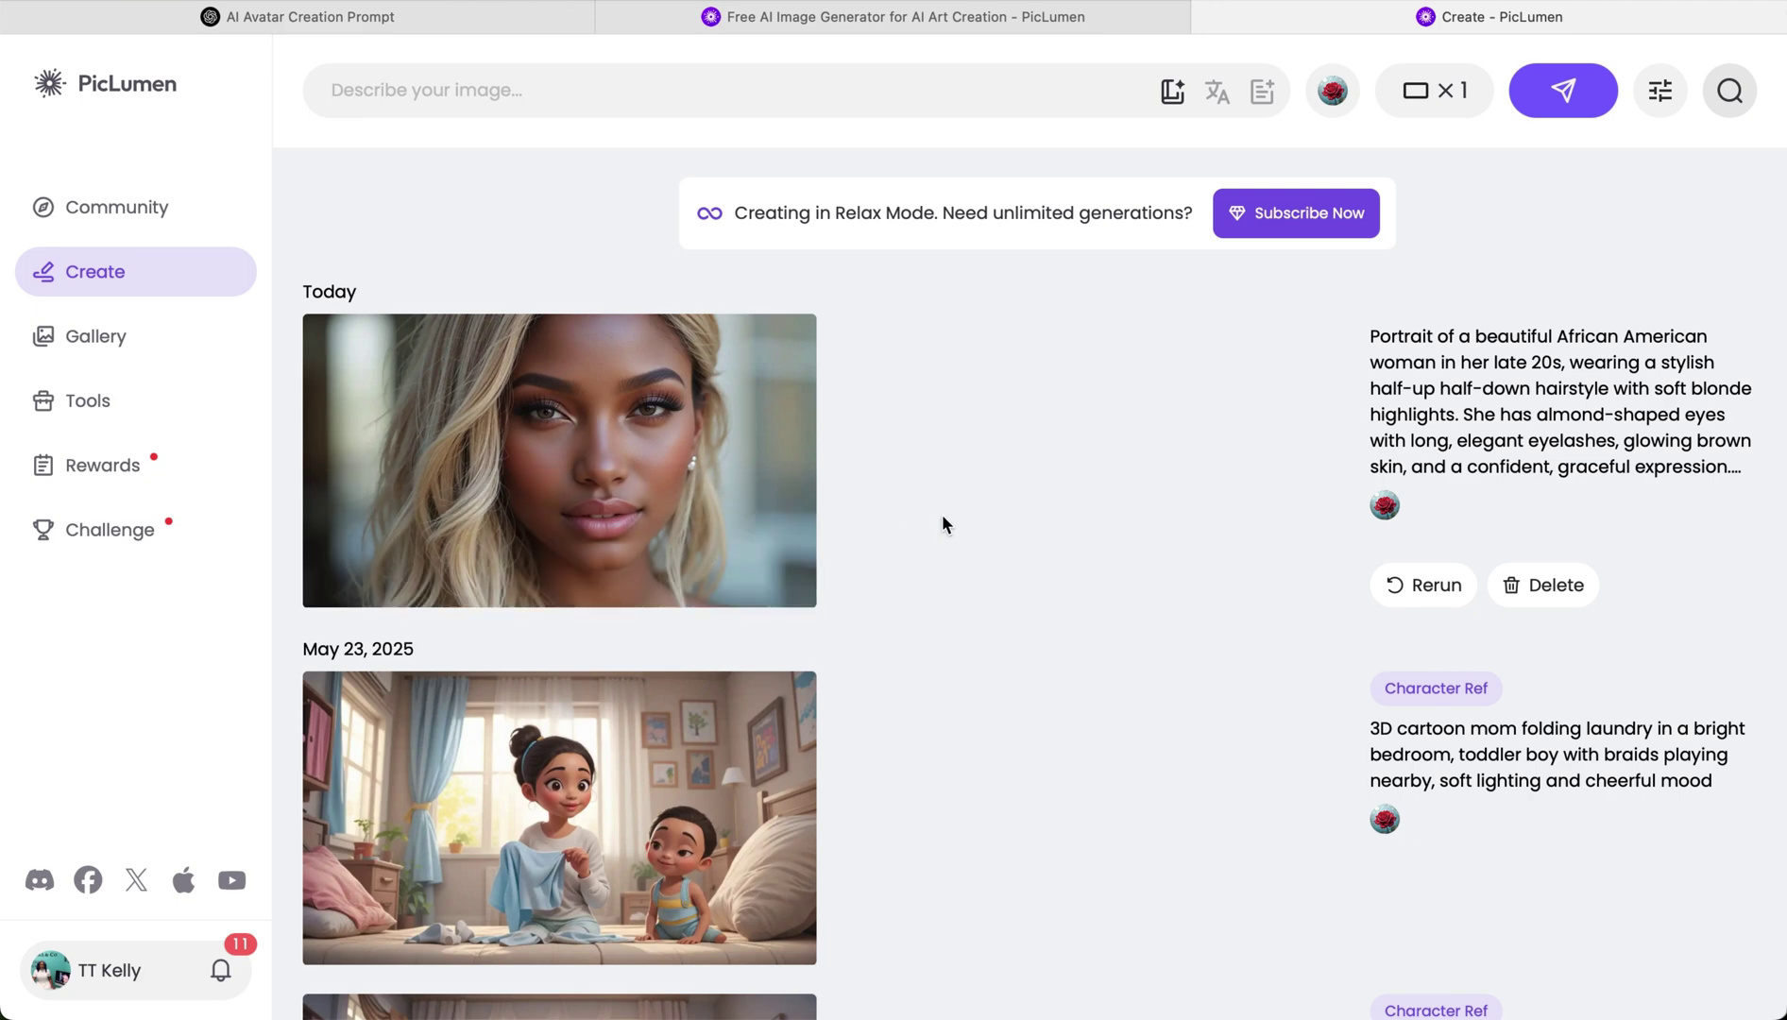
left_click(742, 578)
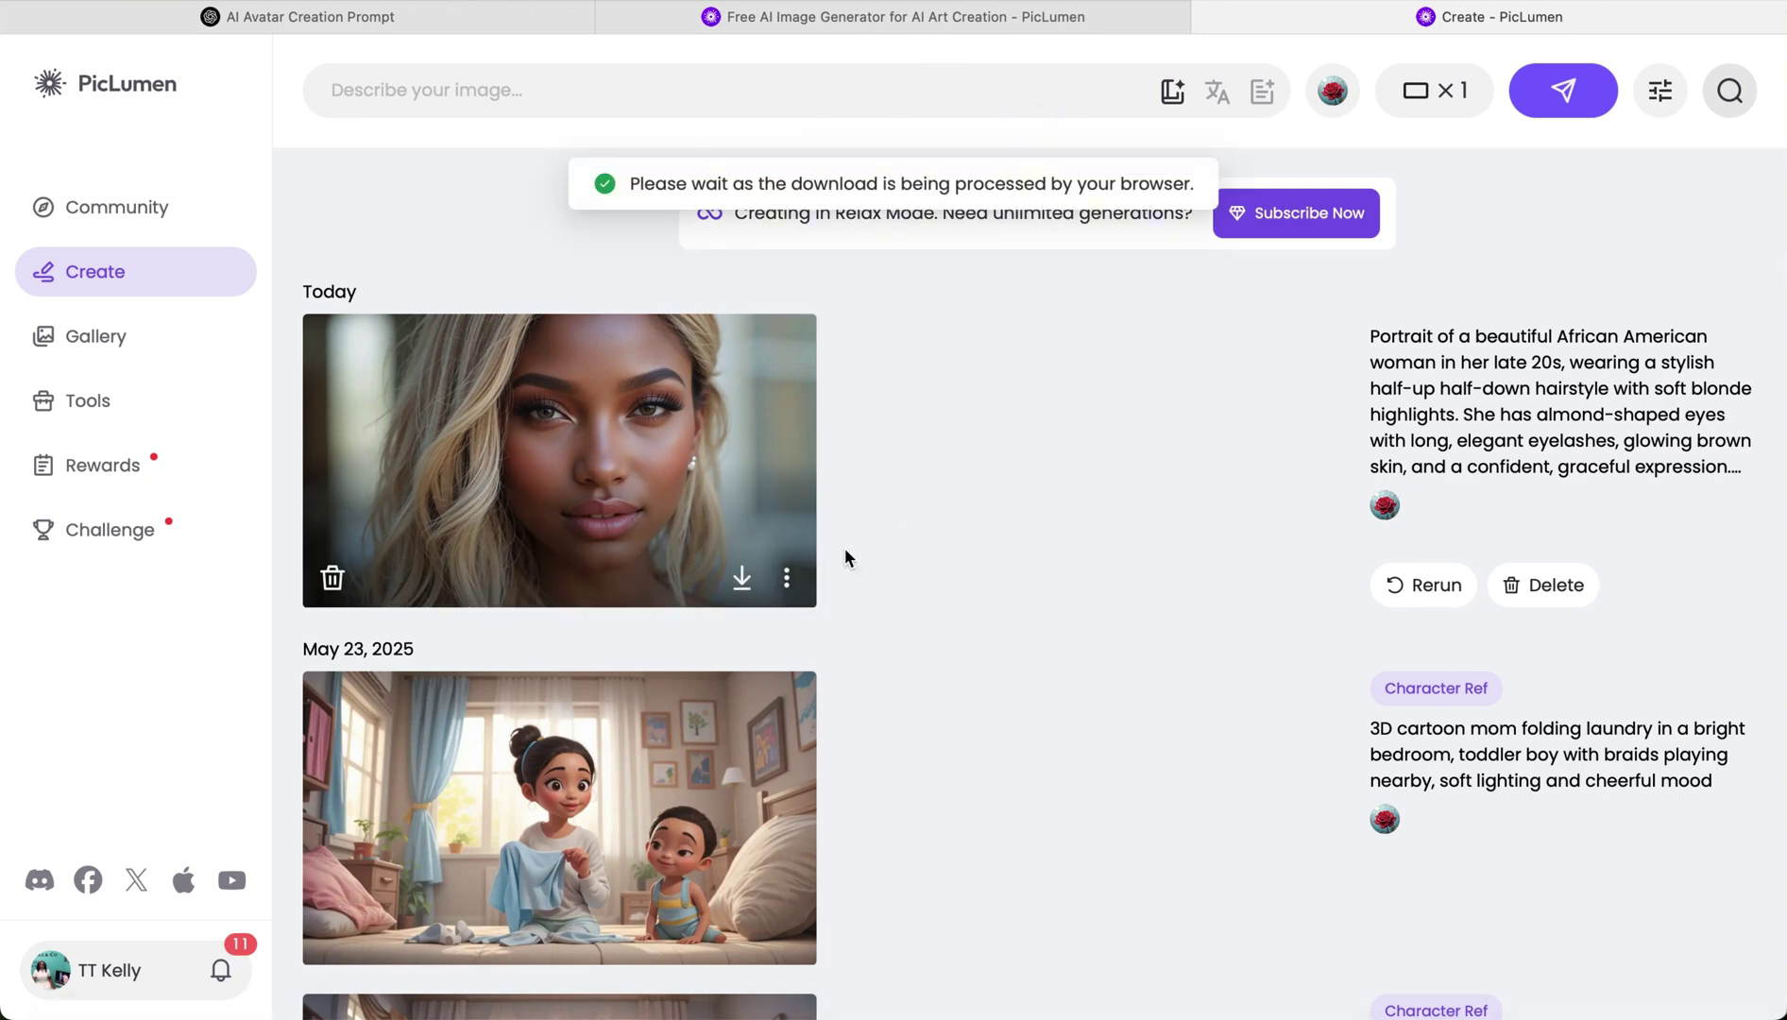
left_click(1417, 587)
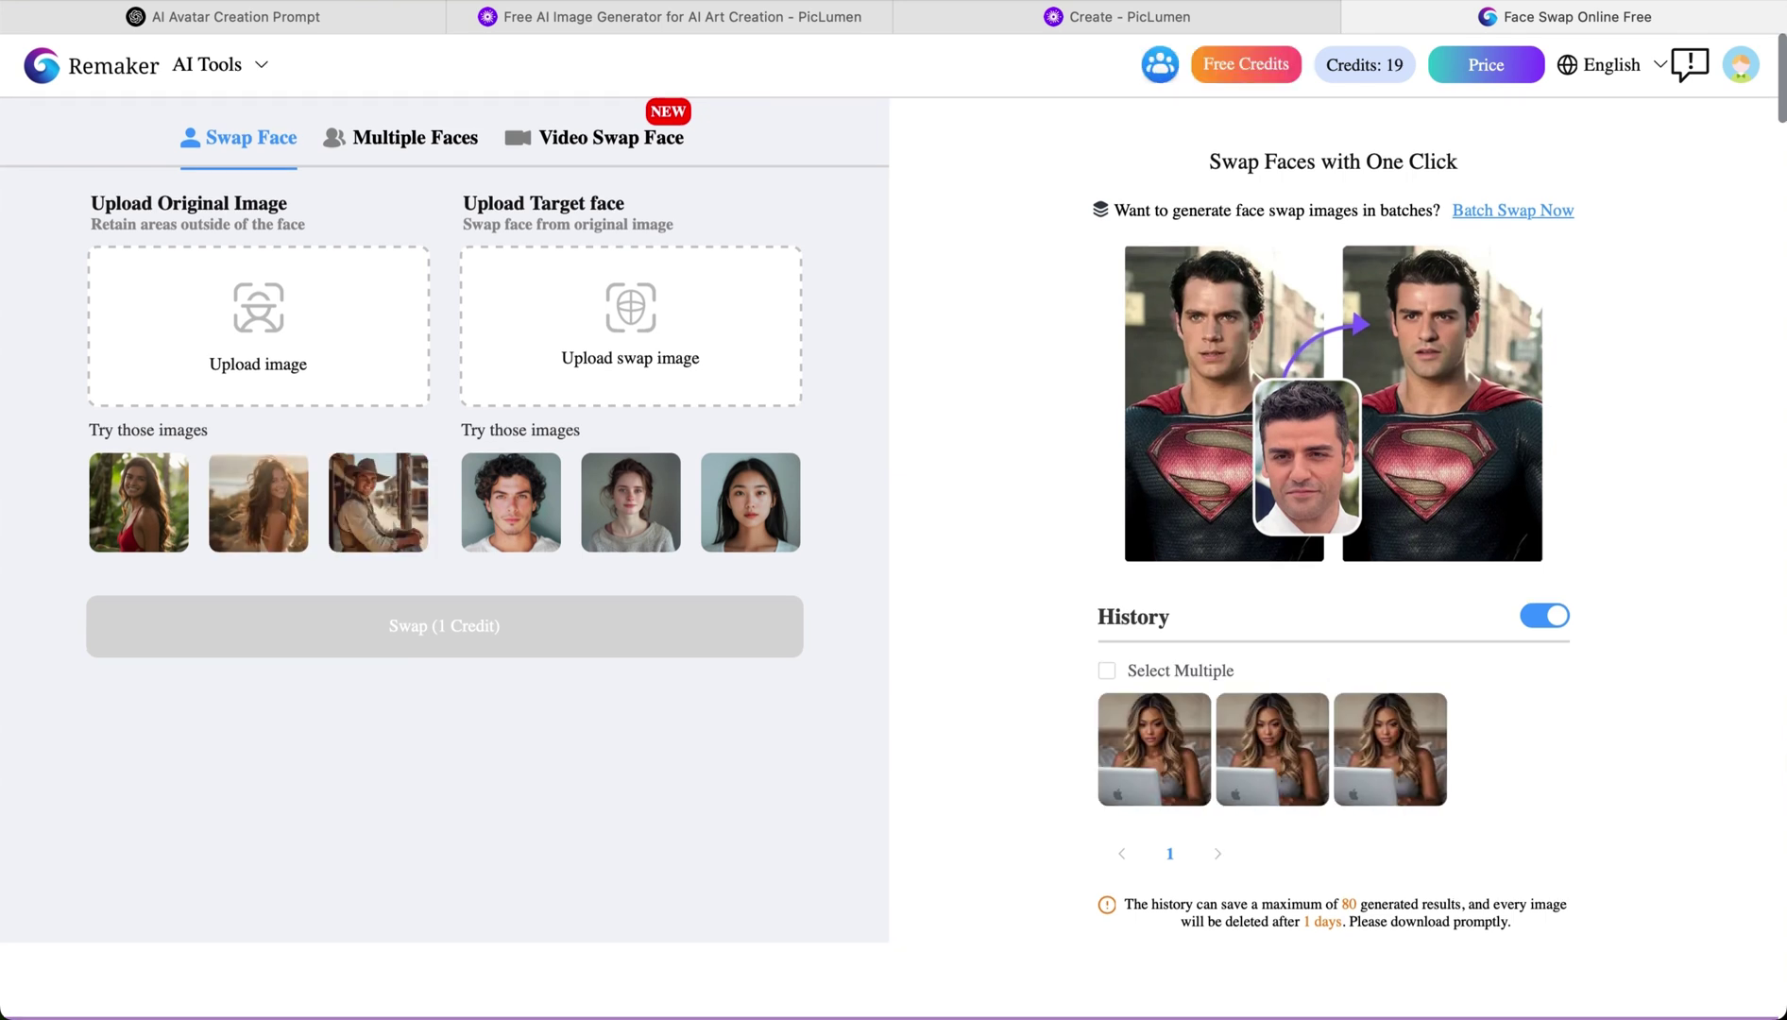
- In Remaker, swap the face from the uploaded selfie onto the woman-with-dog portrait and check the result enlarged
left_click(237, 292)
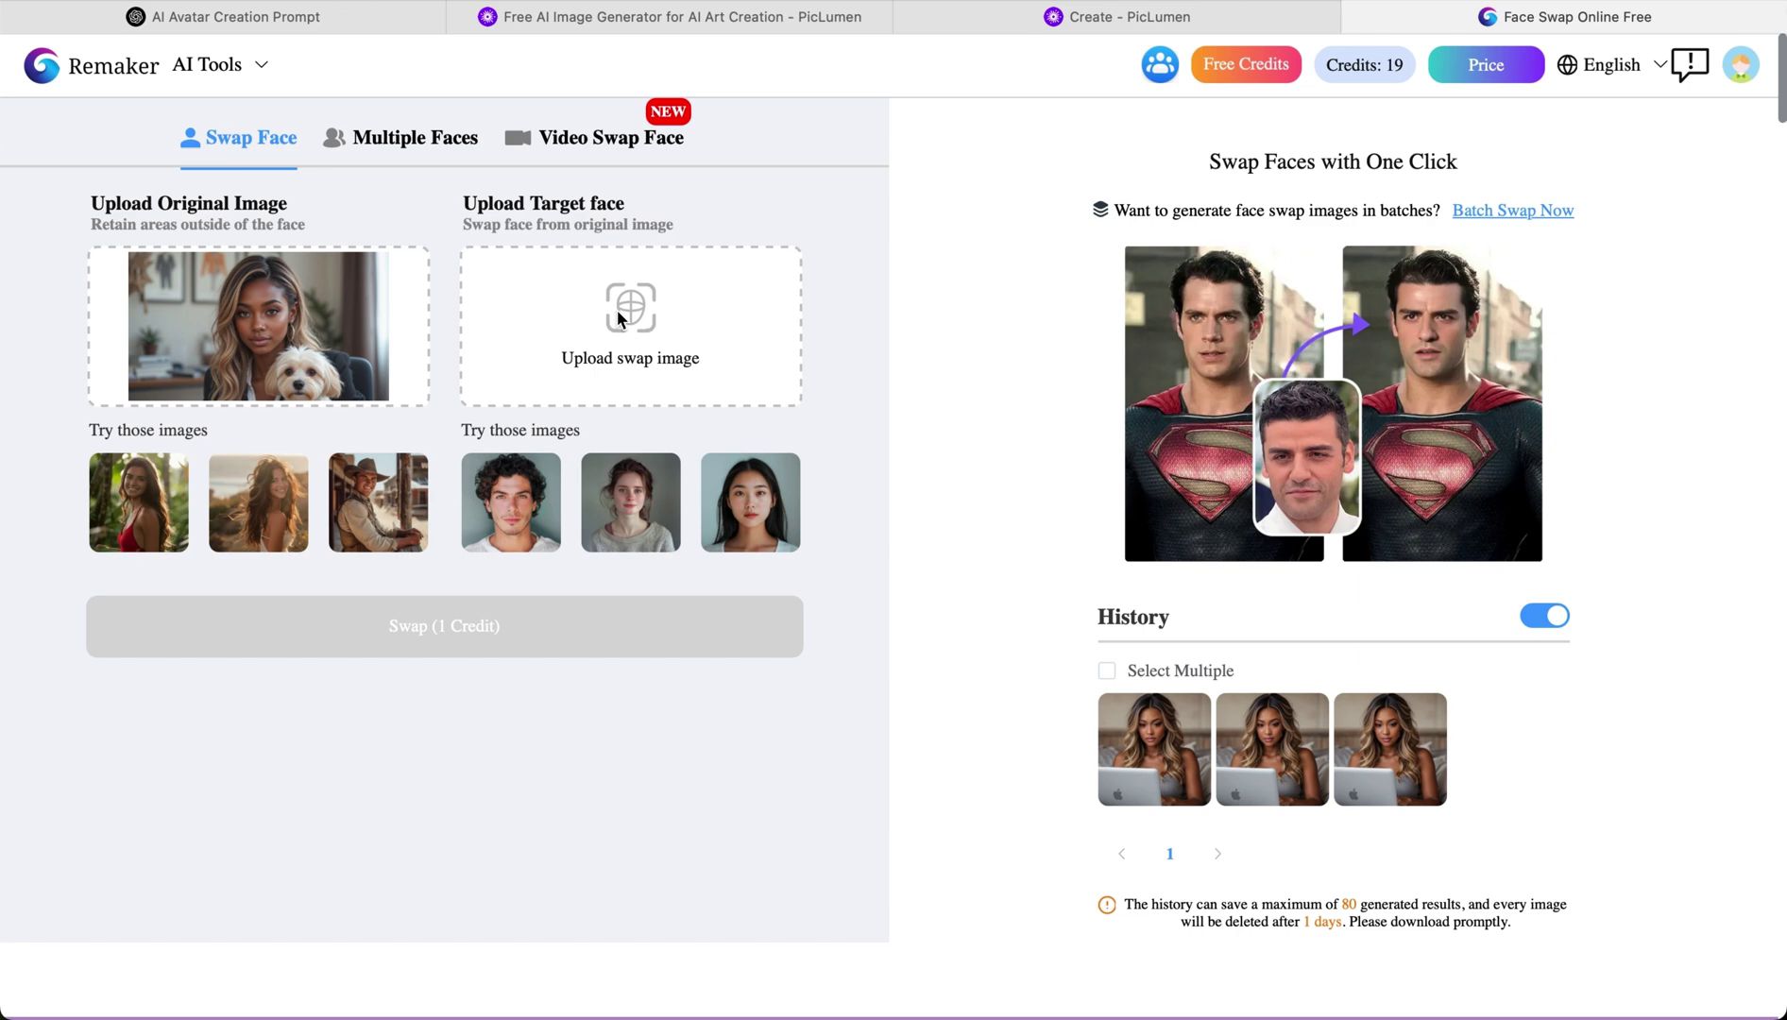
left_click(617, 310)
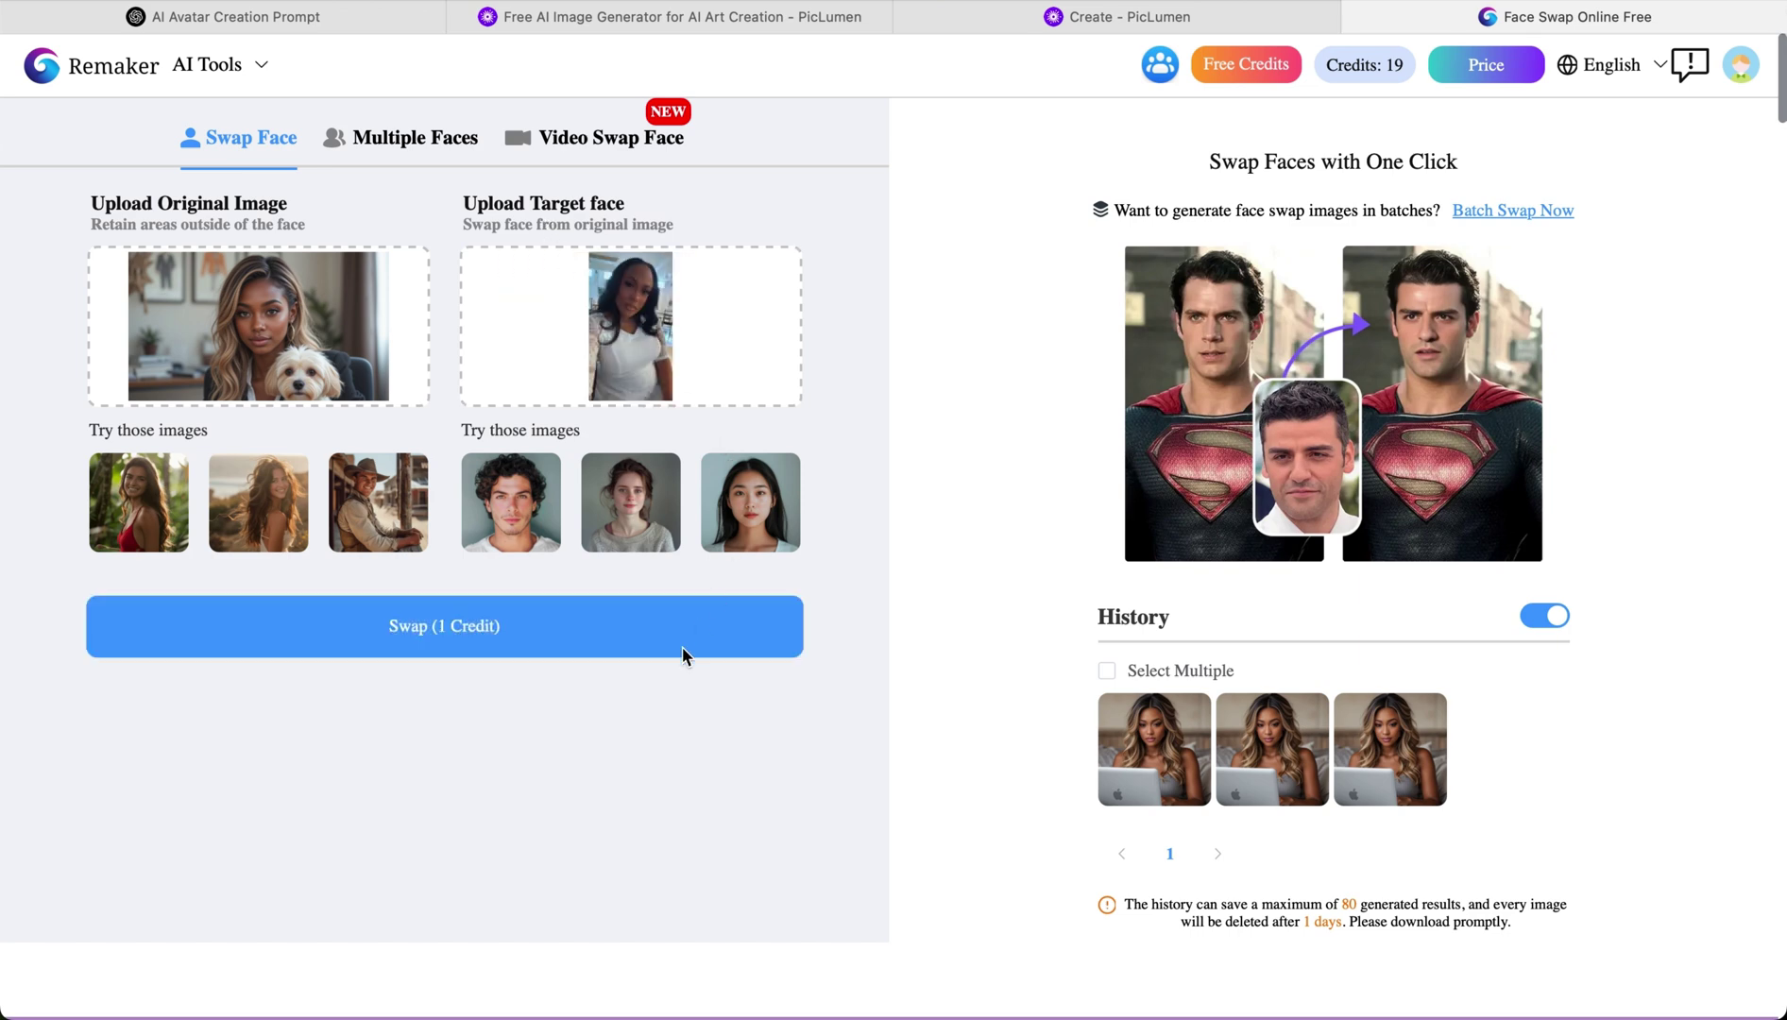
left_click(681, 650)
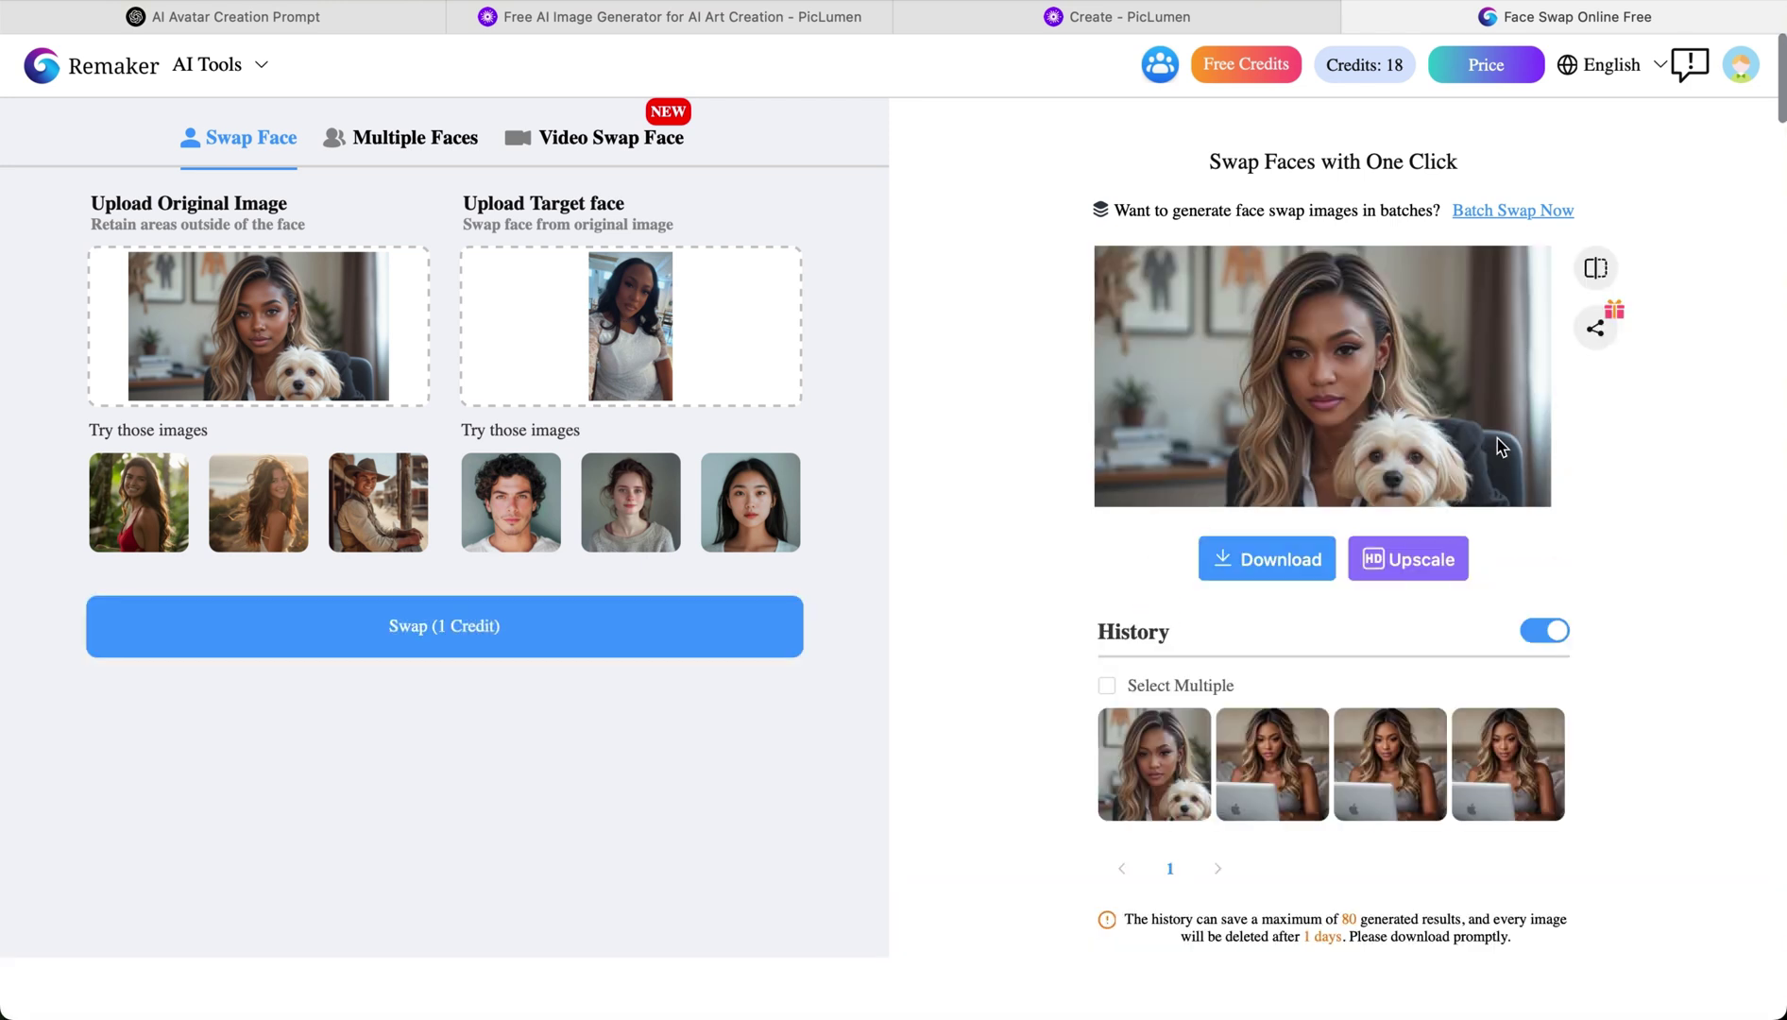
left_click(1459, 427)
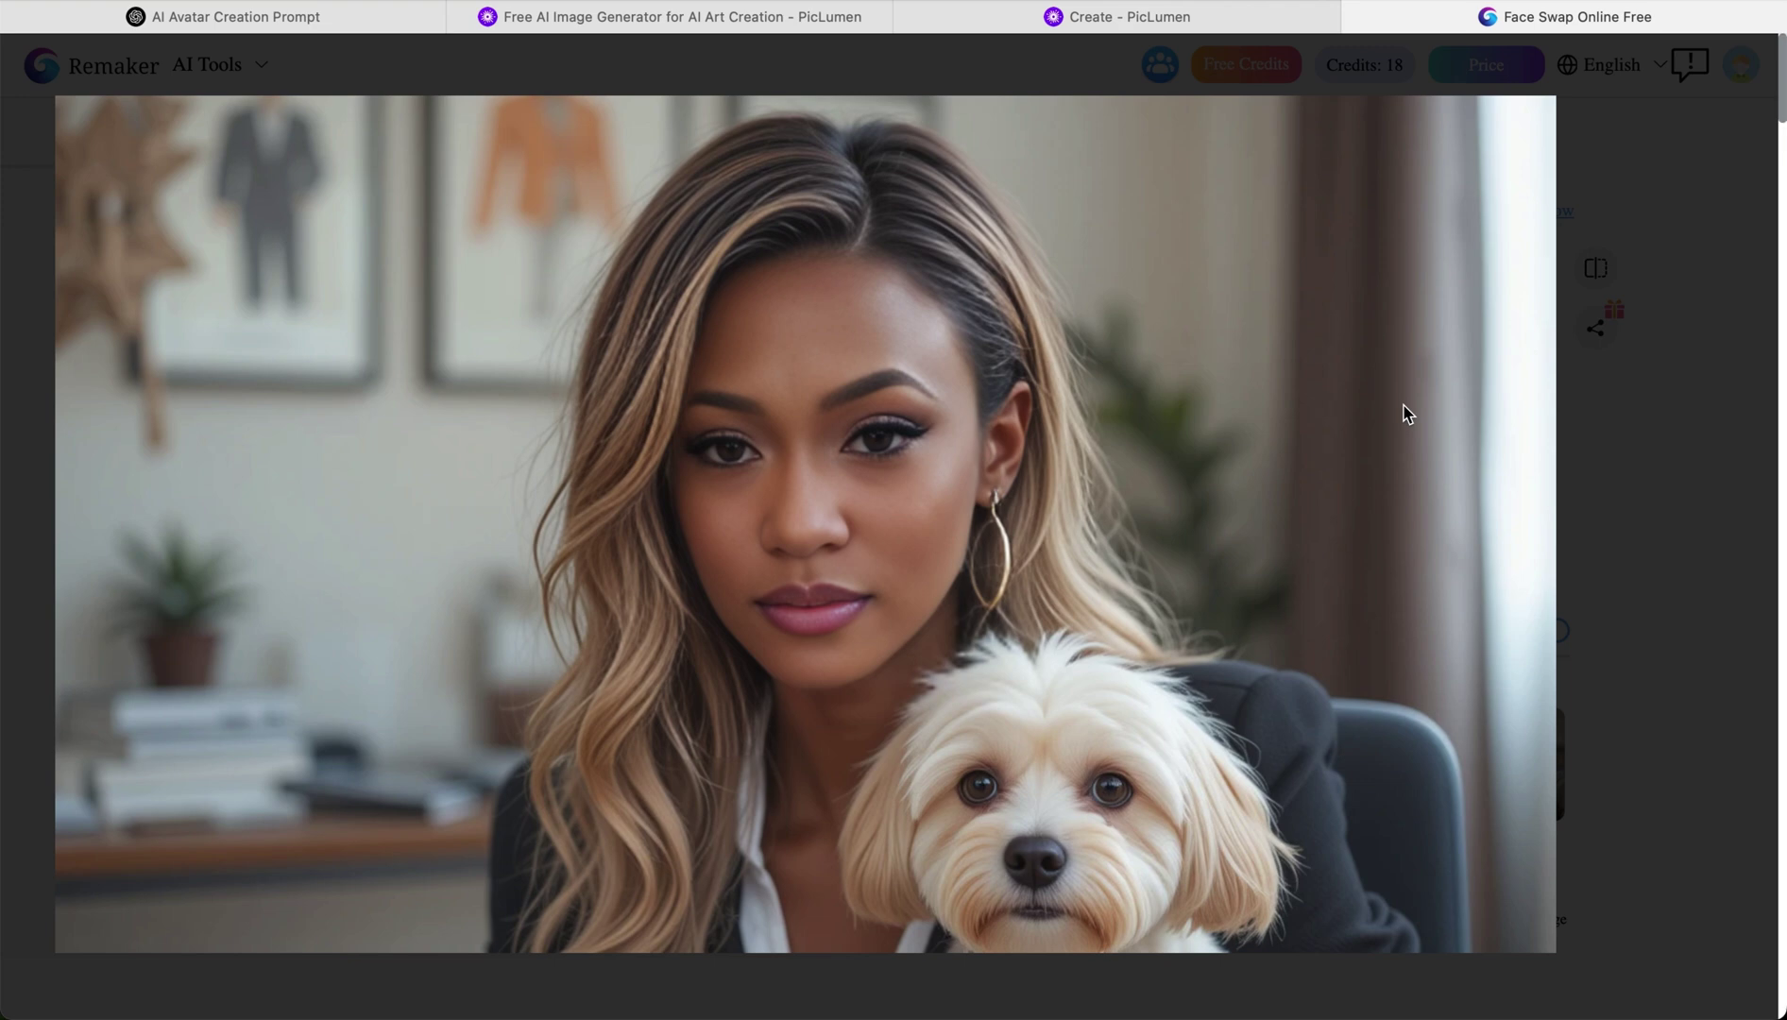
left_click(1743, 253)
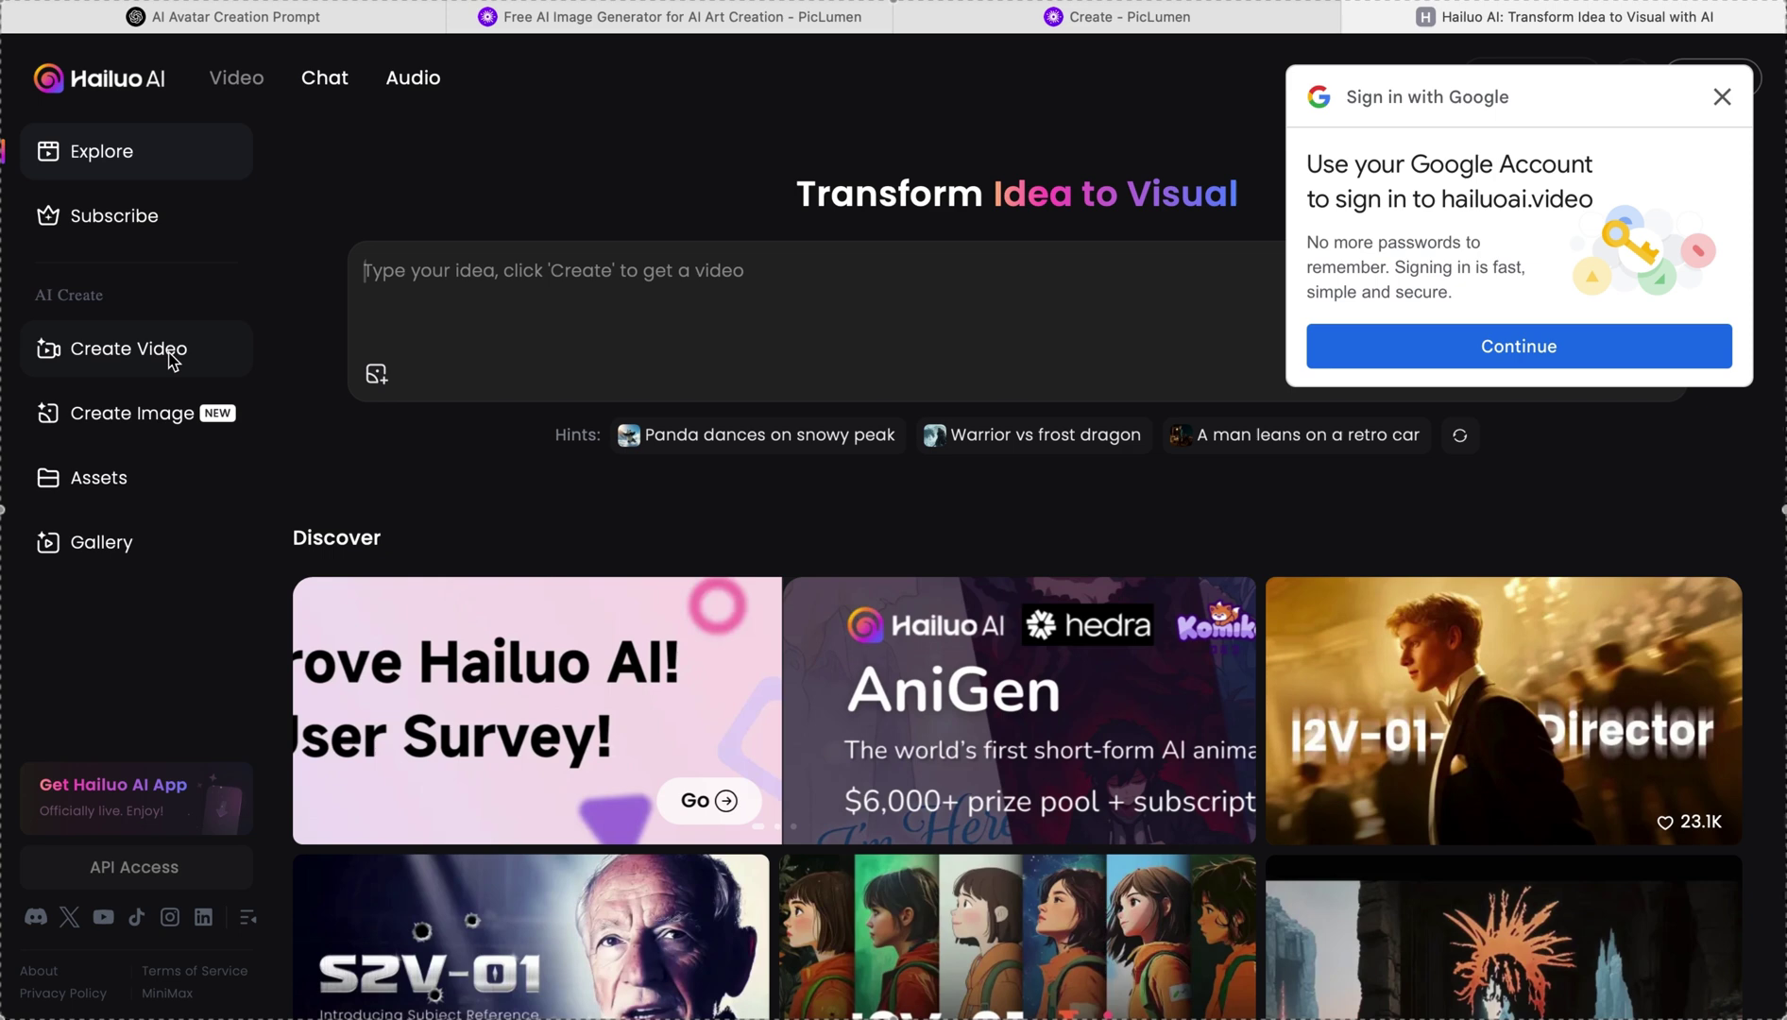
- In Hailuo AI, generate a video from the laptop image, prompted "Talking while slightly moving her head and typing slowly glancing up and down as she talks"
left_click(552, 302)
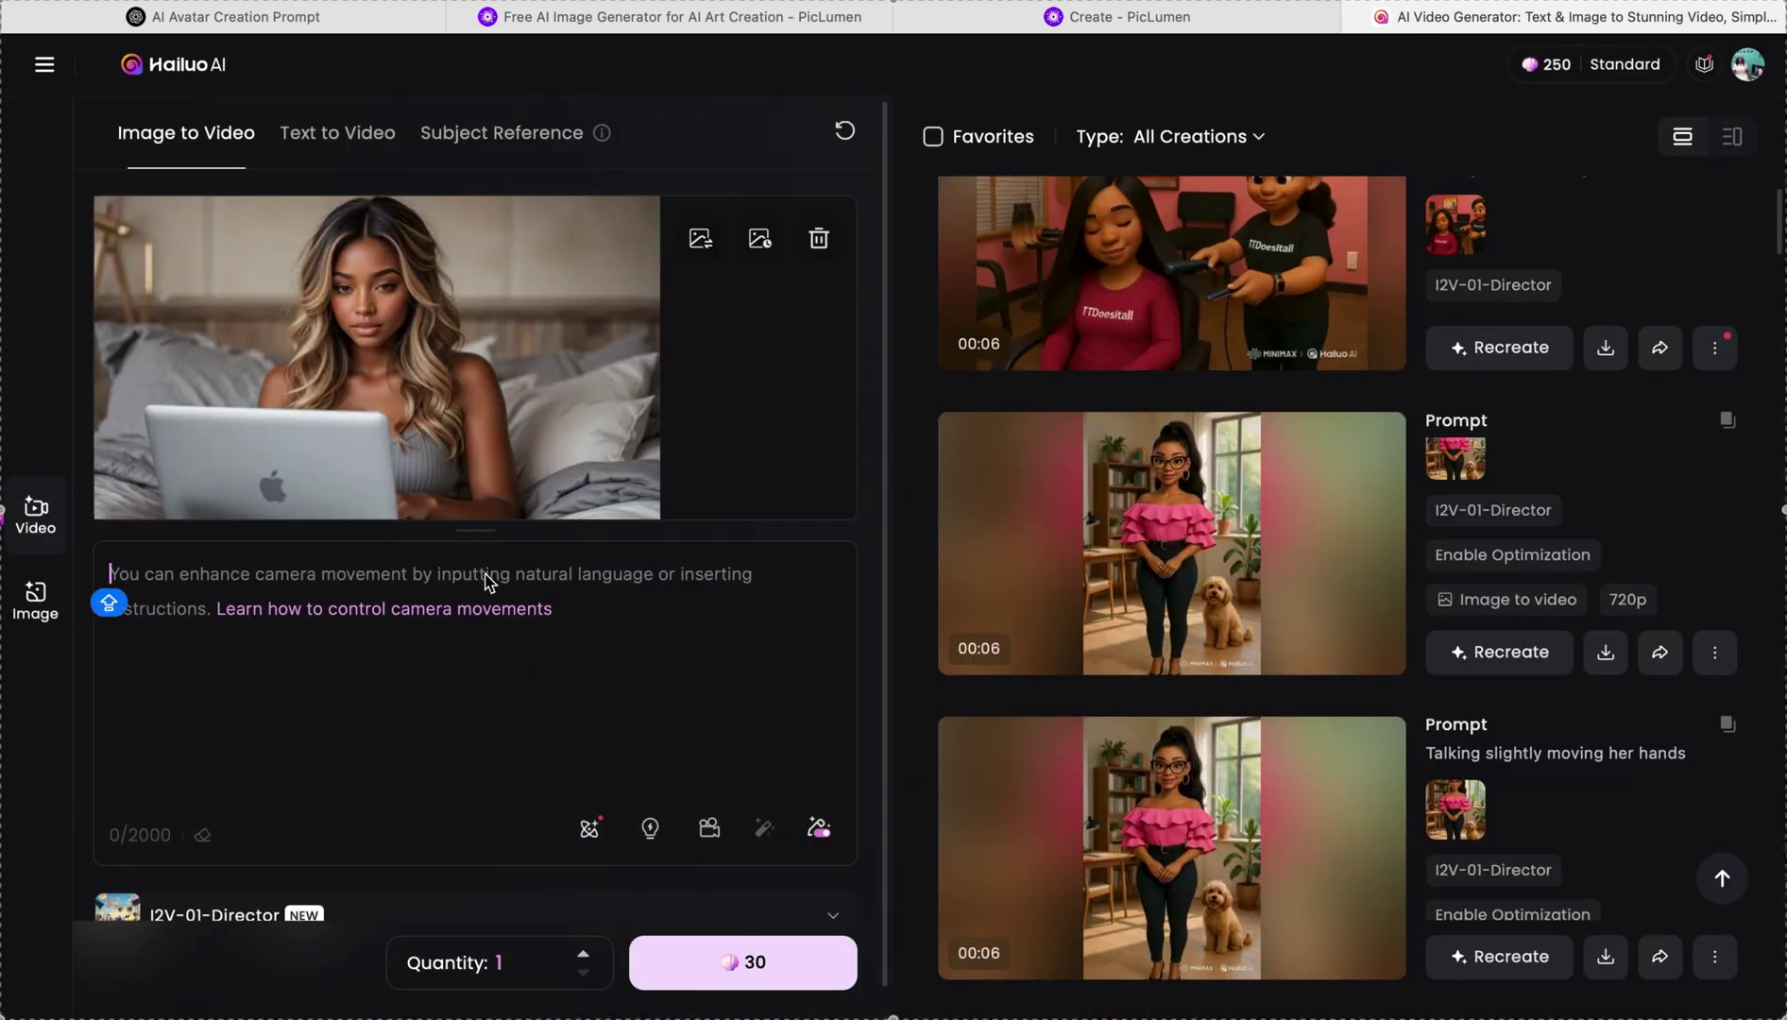
type("Talking while slightly moving")
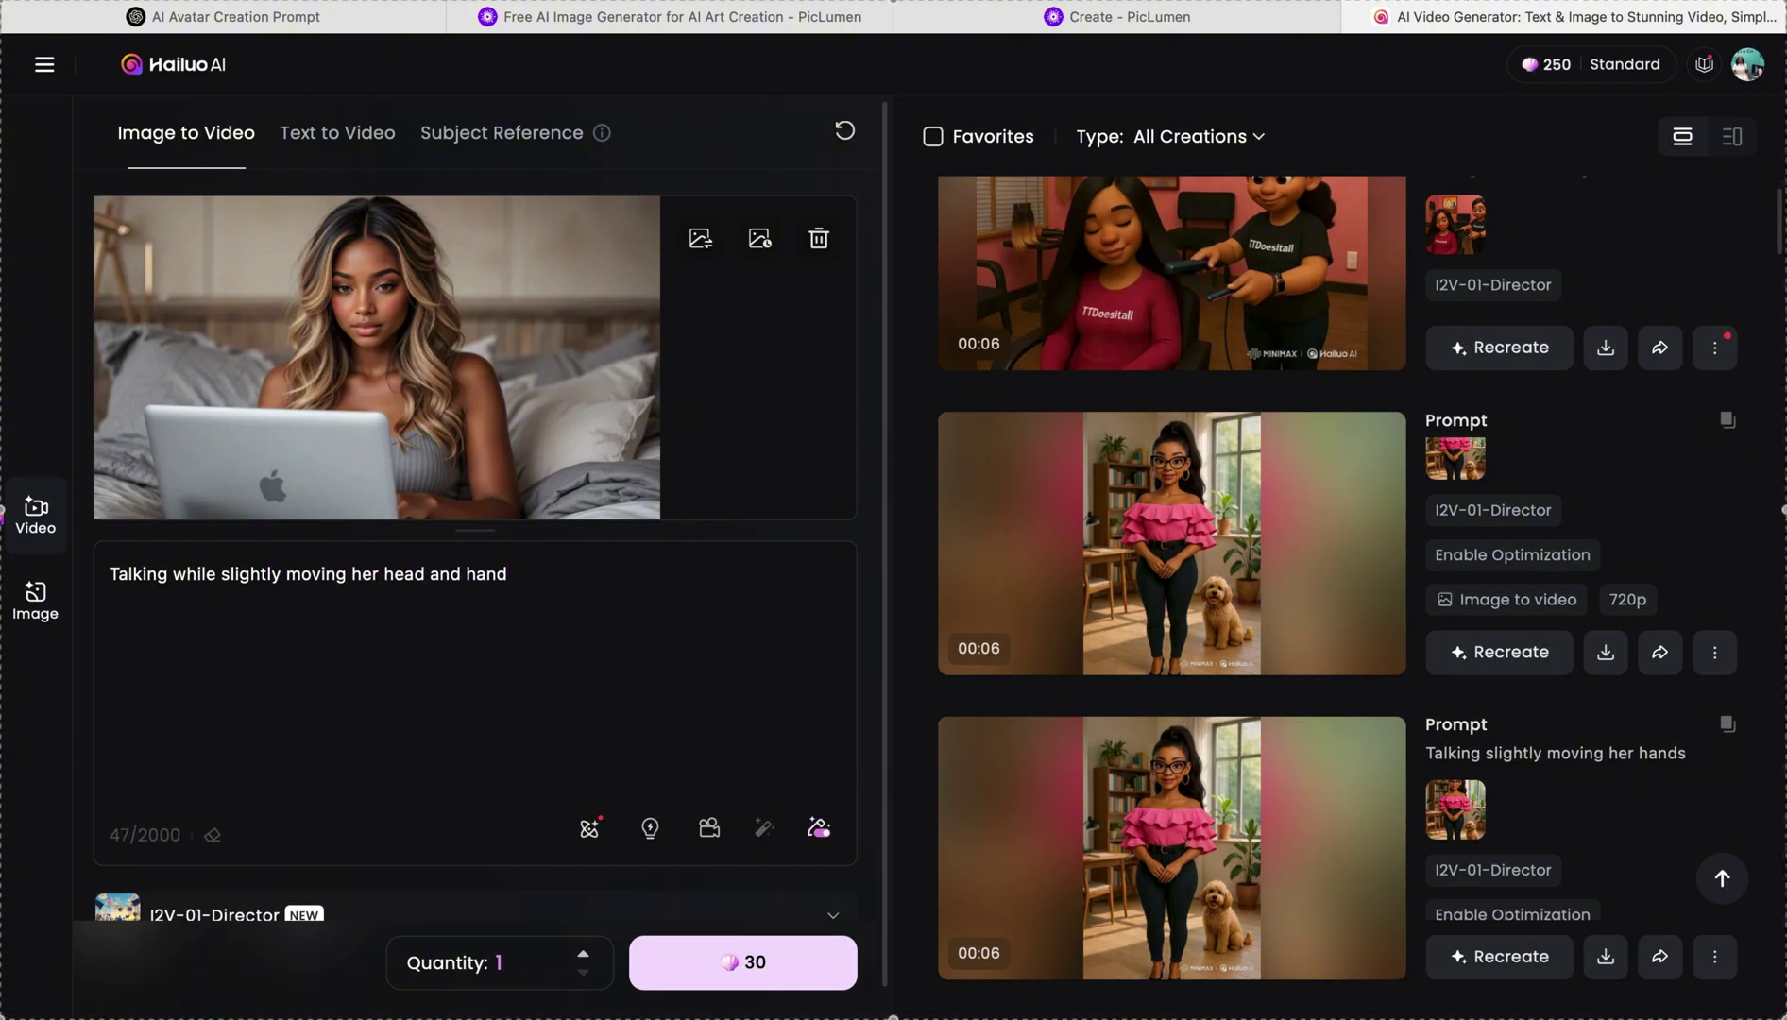
type(" her head and typing slowly")
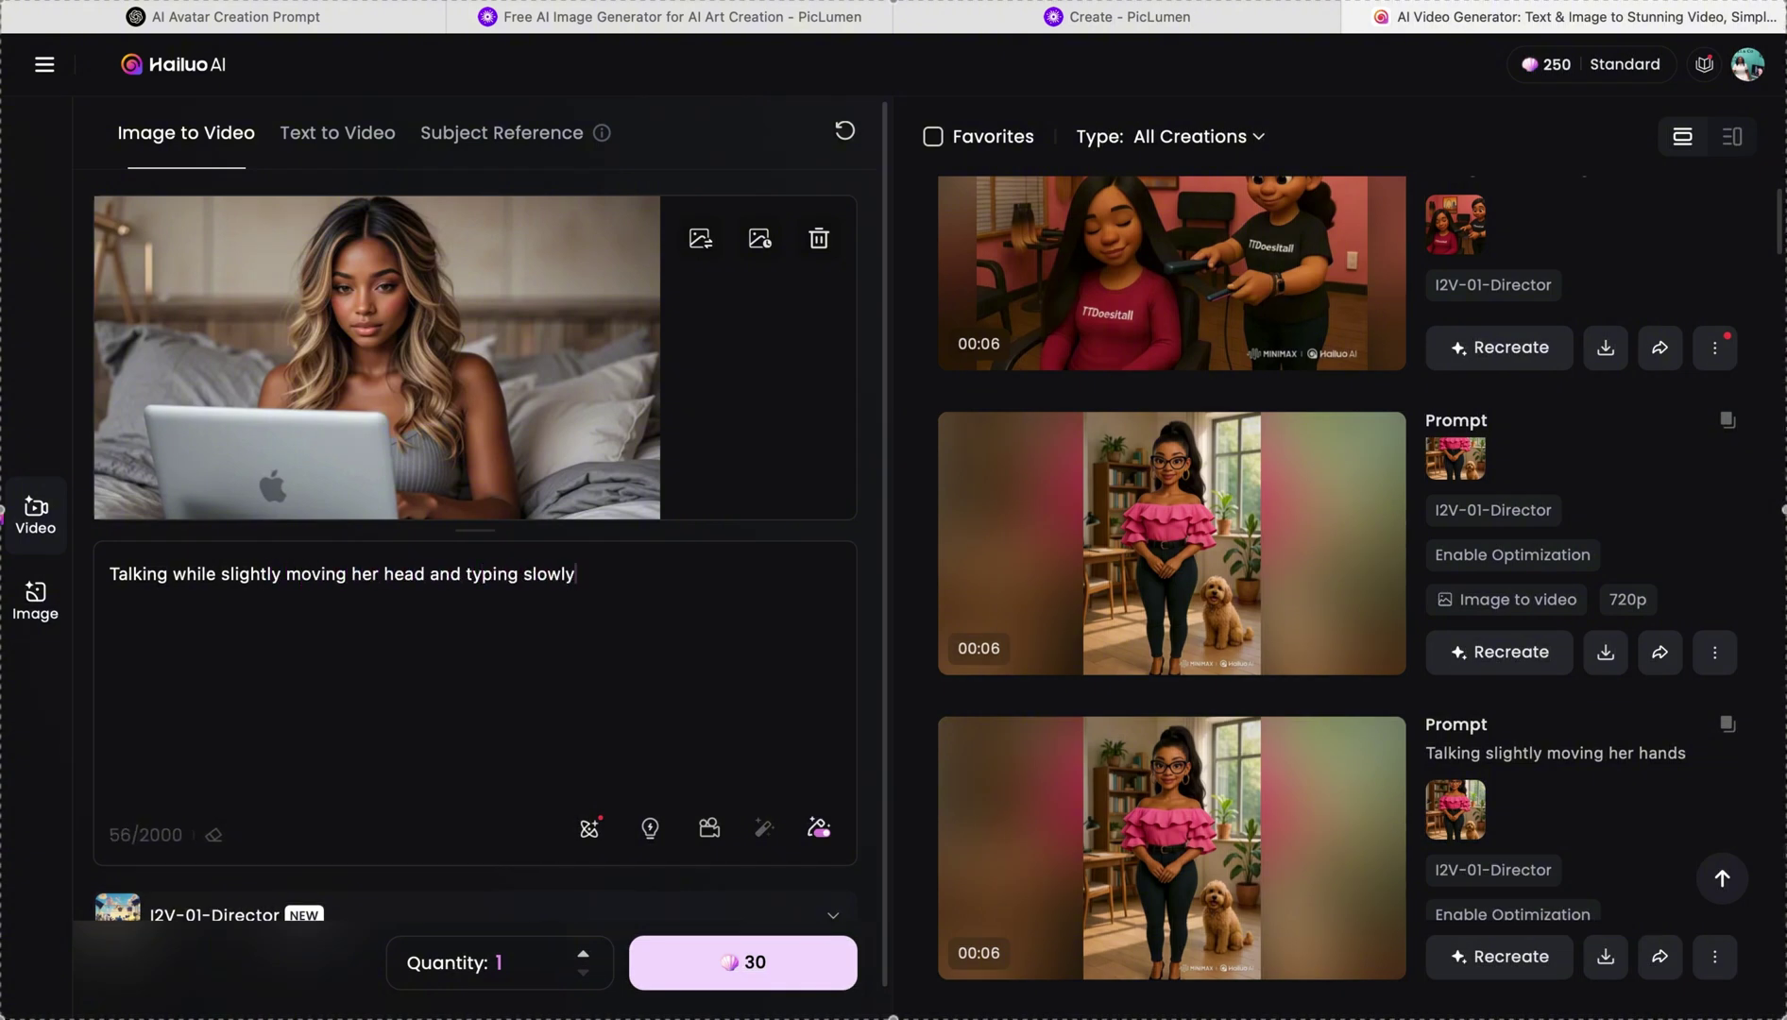
type(" glancing up and down as she talks")
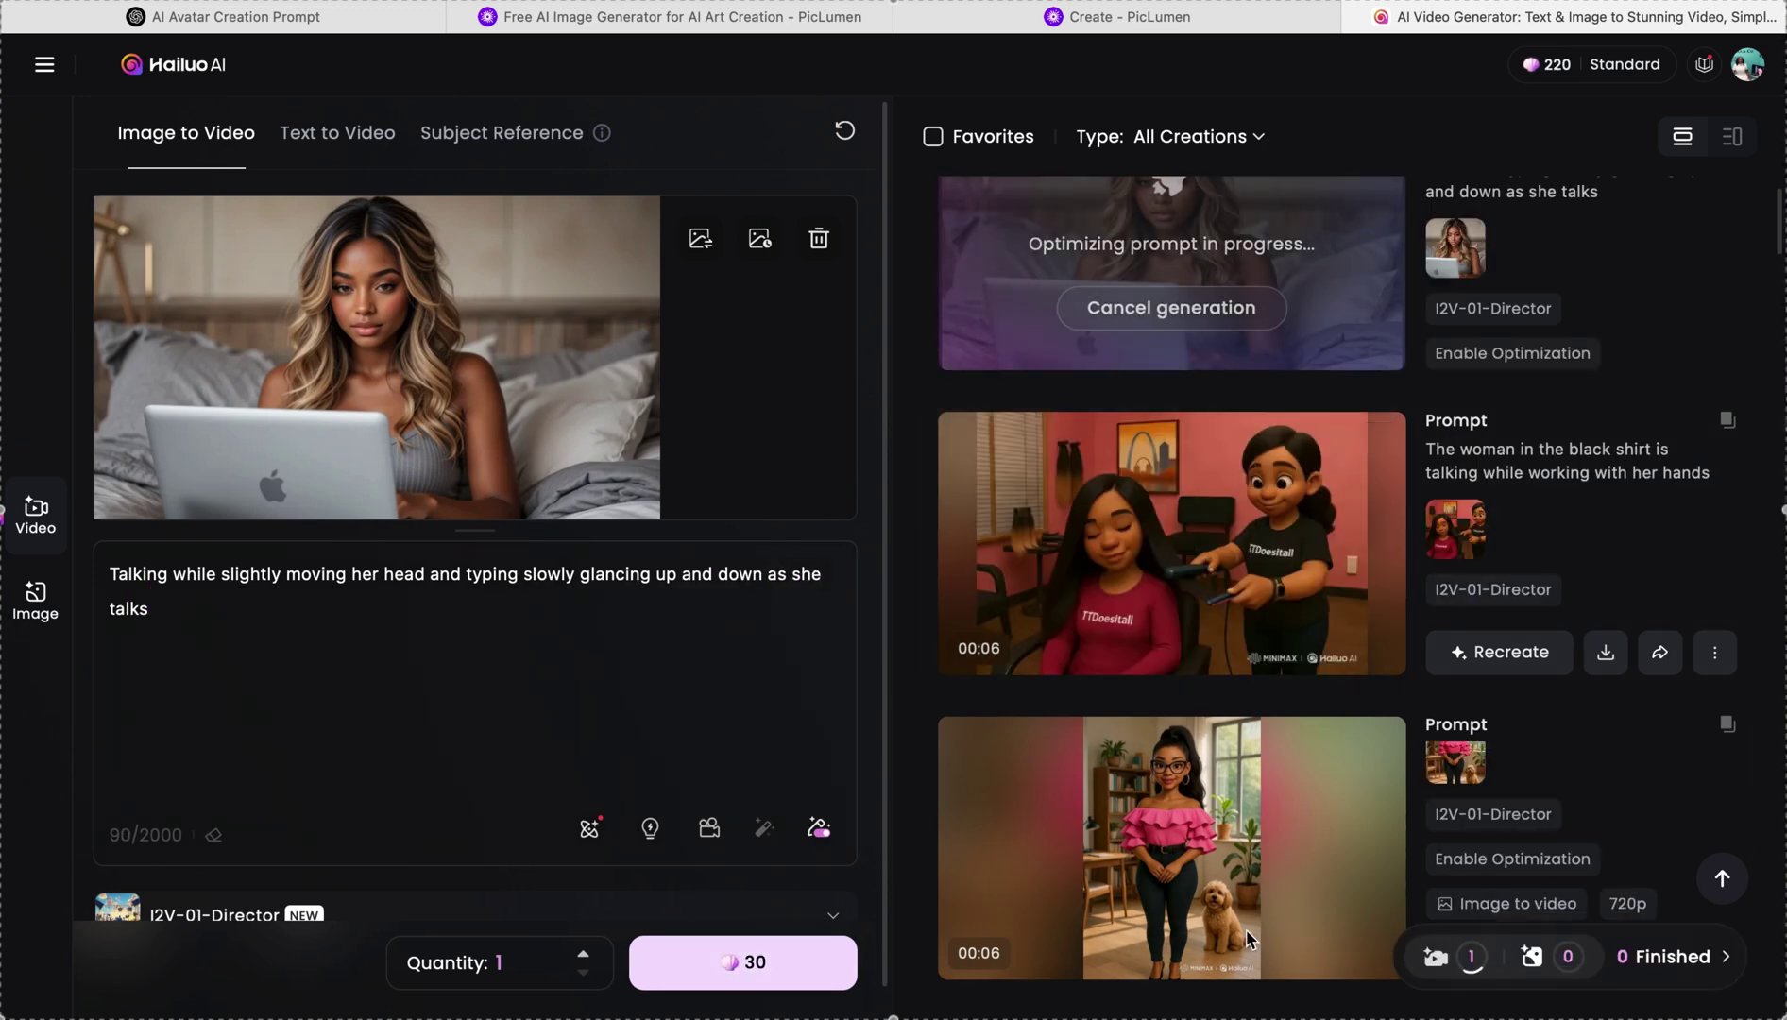
- Look through the previously created videos and their prompts, and play the finished clip of the woman with the laptop
scroll(1246, 973, "up", 2)
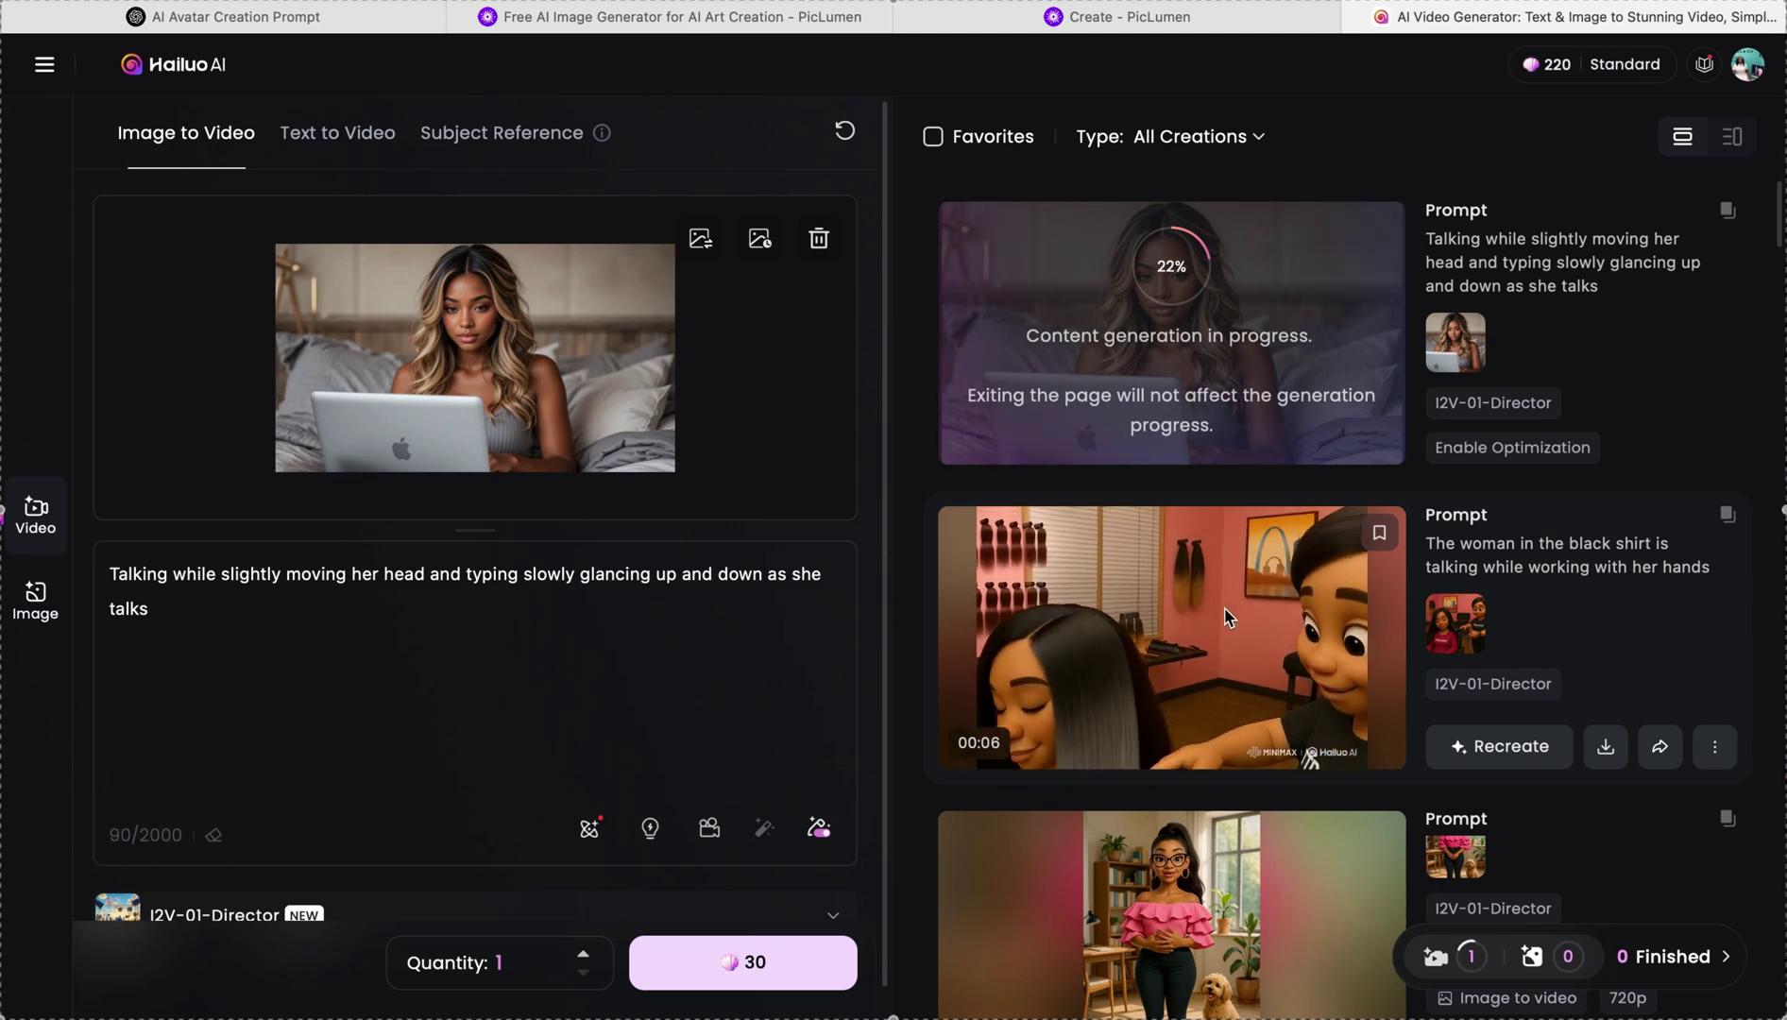
scroll(1225, 617, "down", 10)
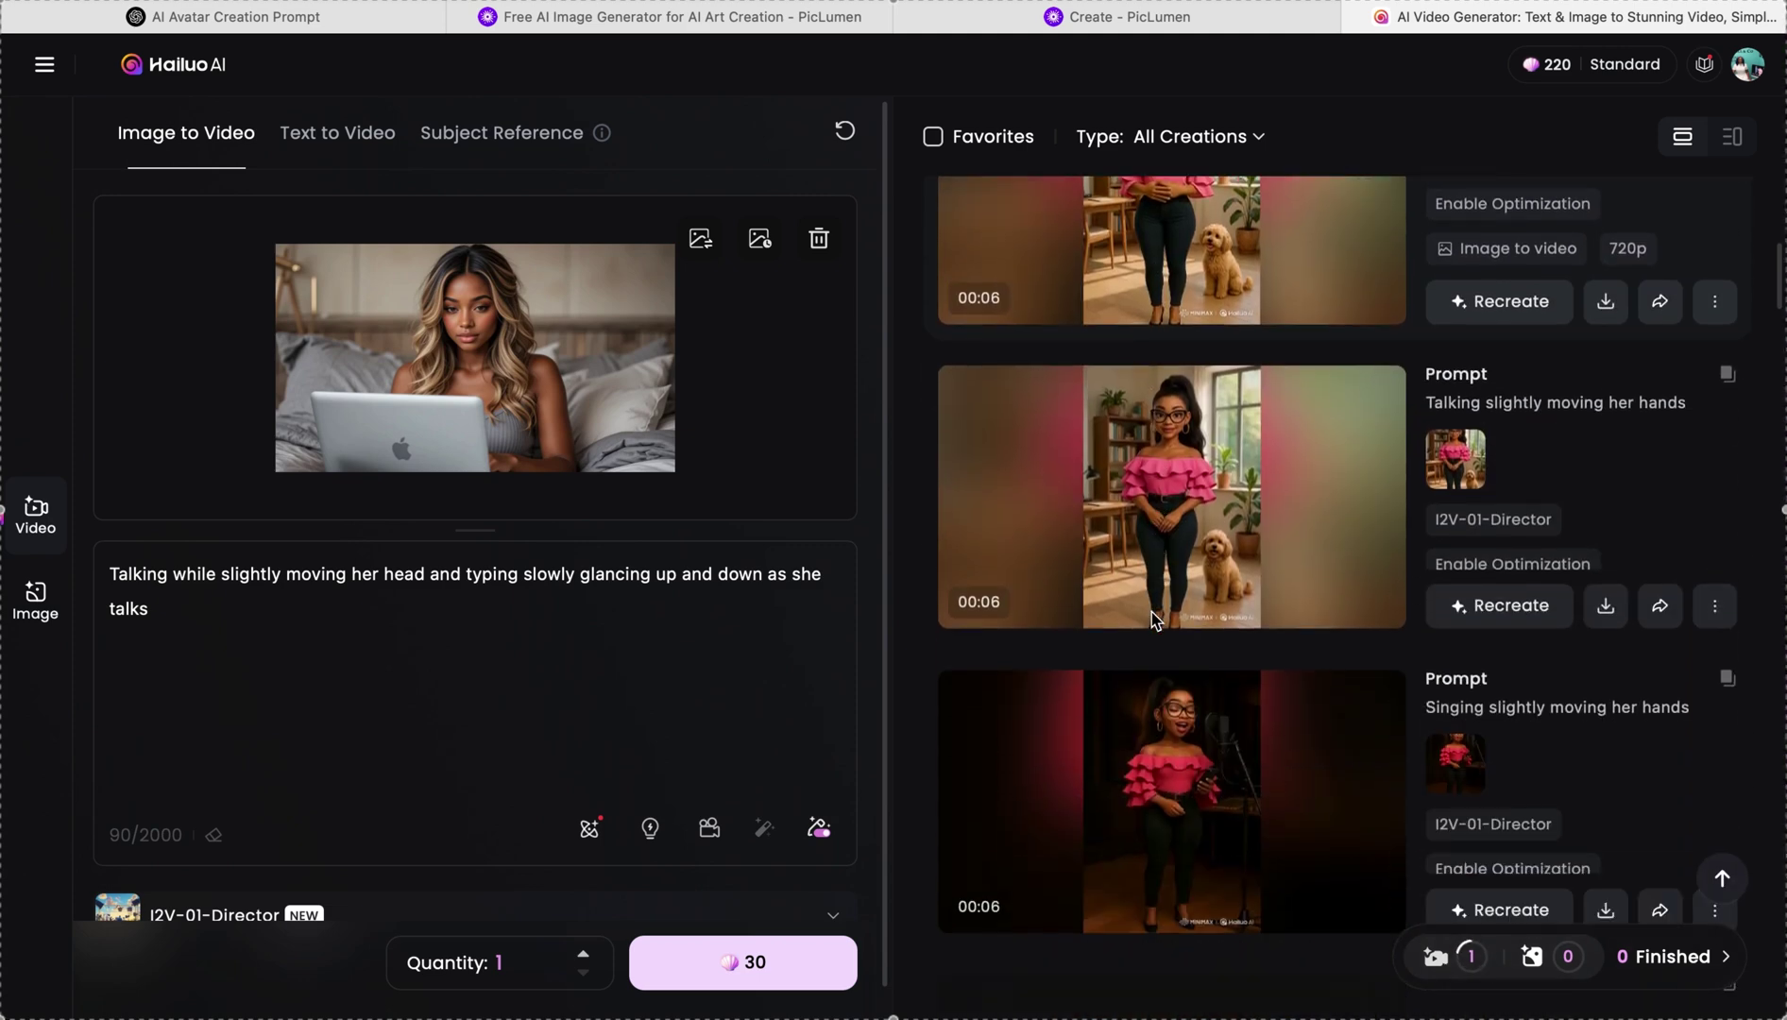
scroll(1151, 612, "down", 8)
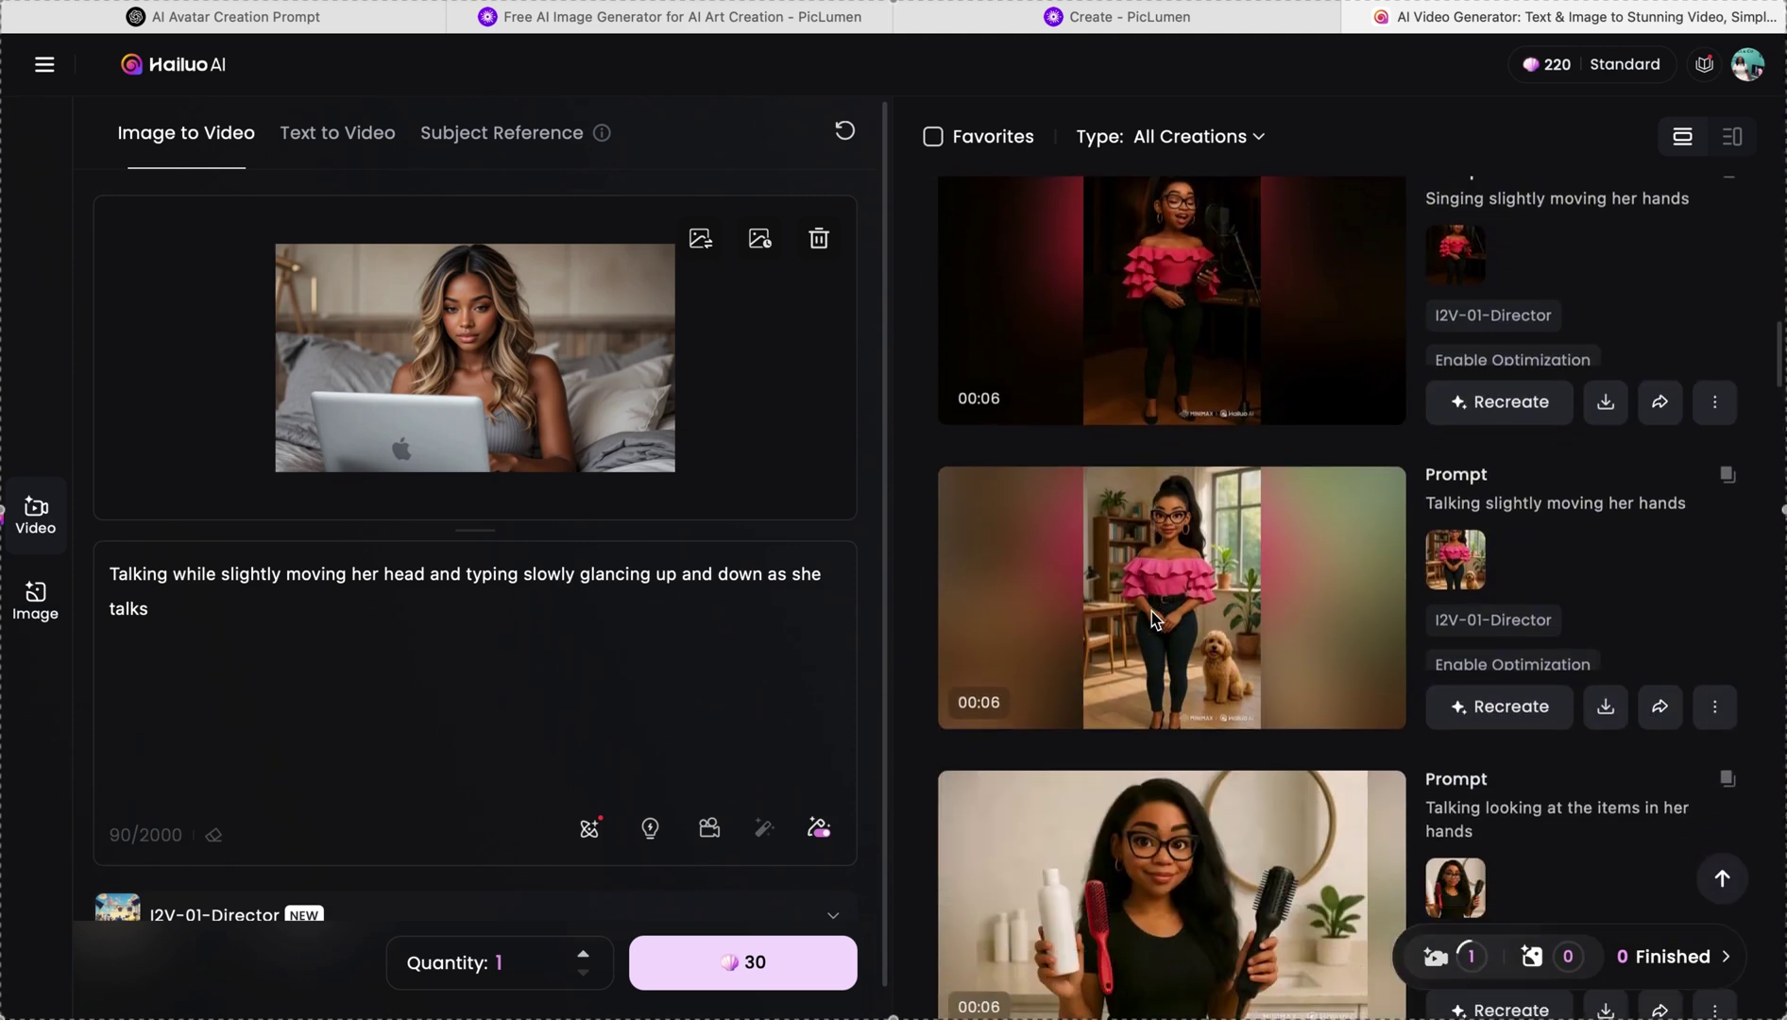
scroll(1151, 611, "down", 12)
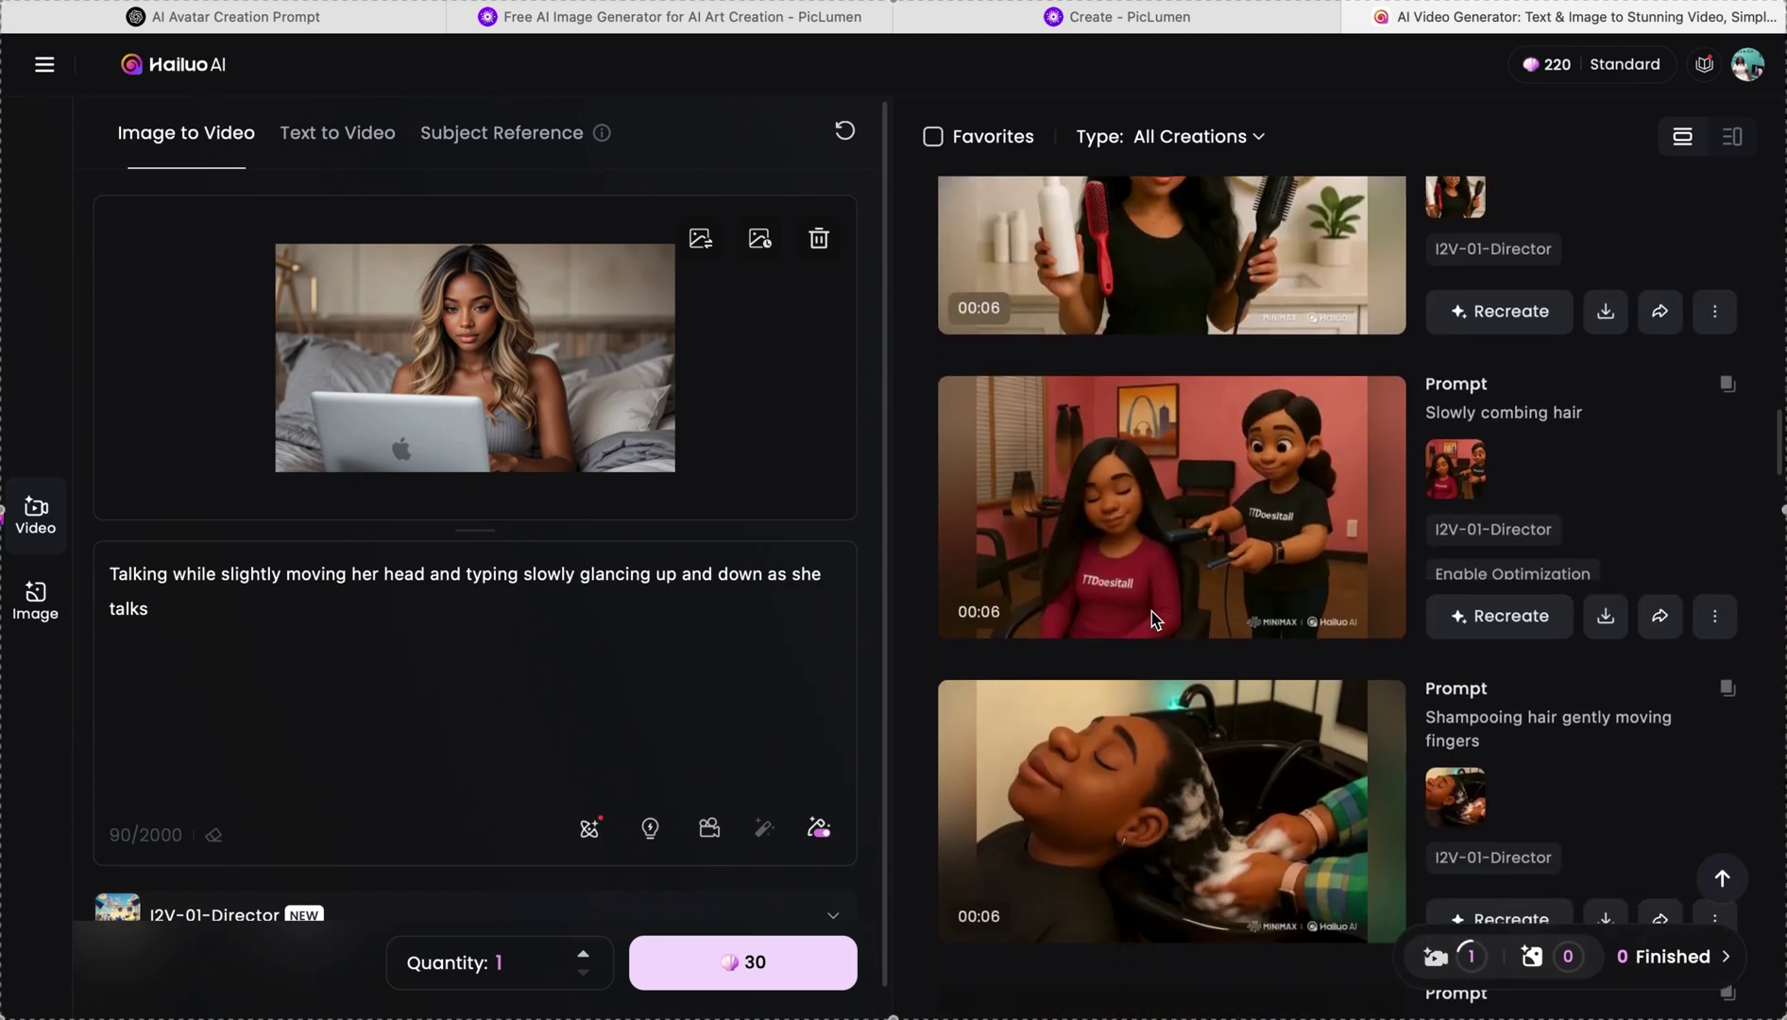
scroll(1152, 611, "down", 3)
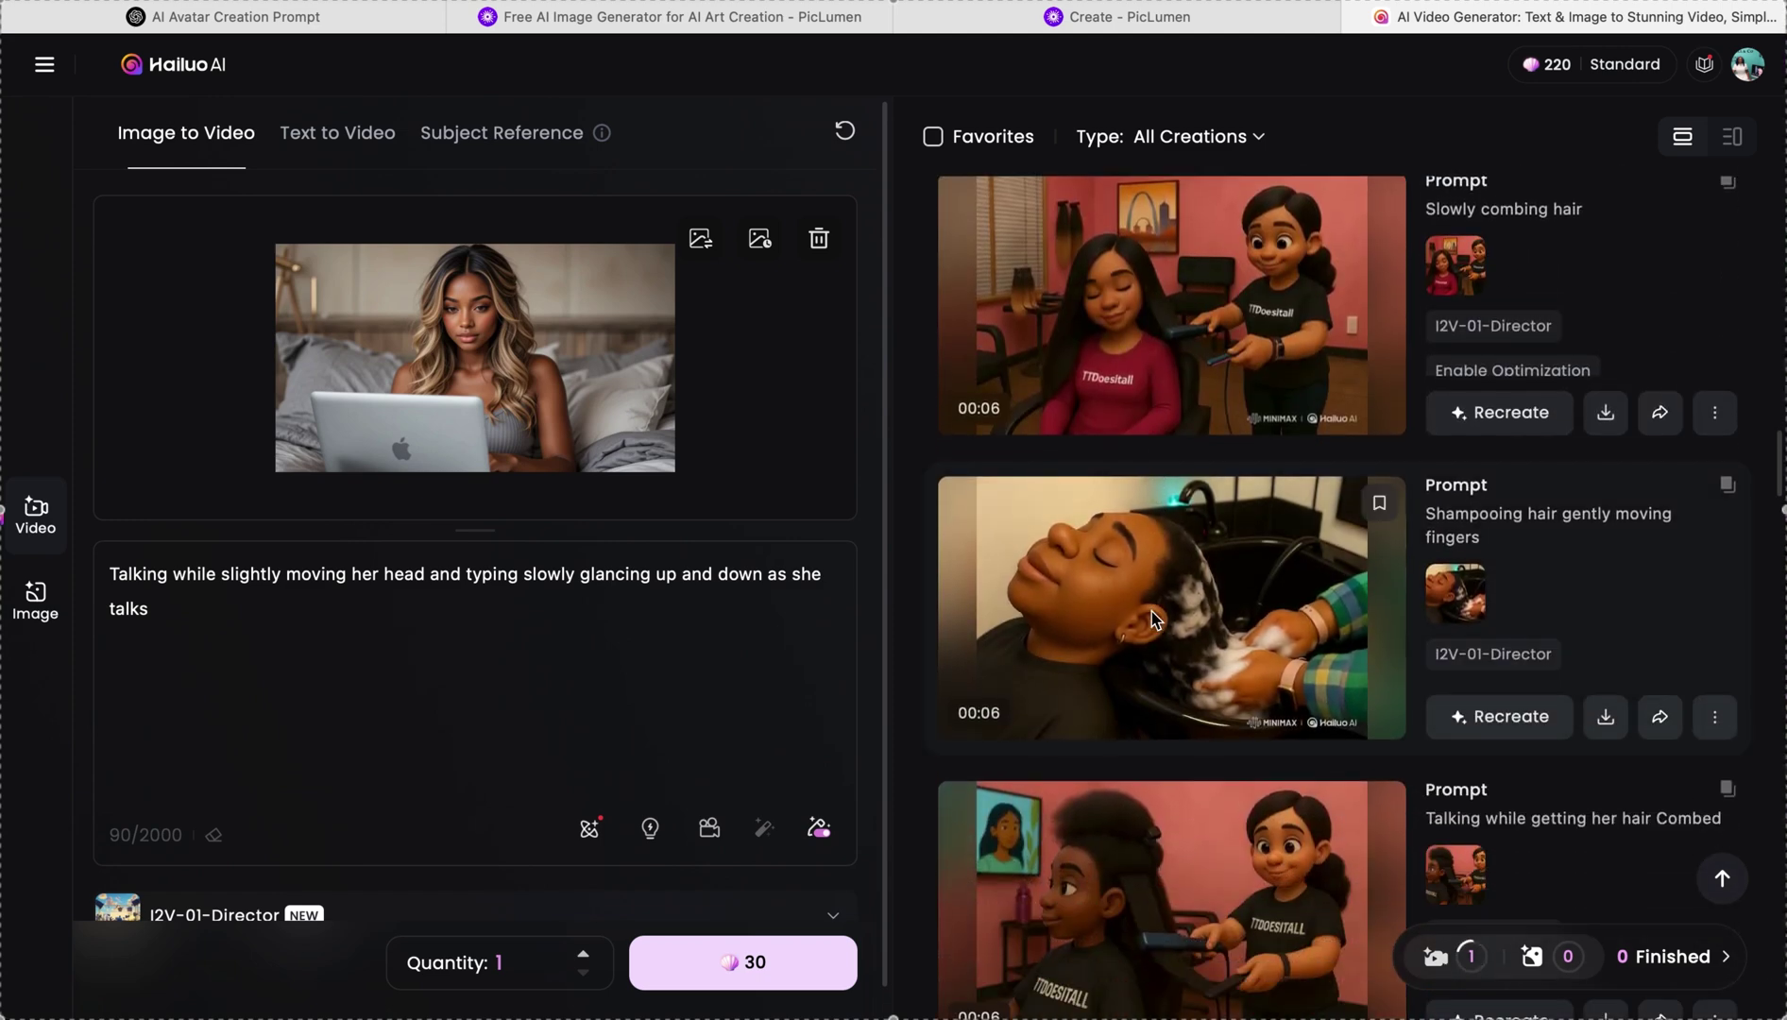
scroll(1152, 611, "down", 6)
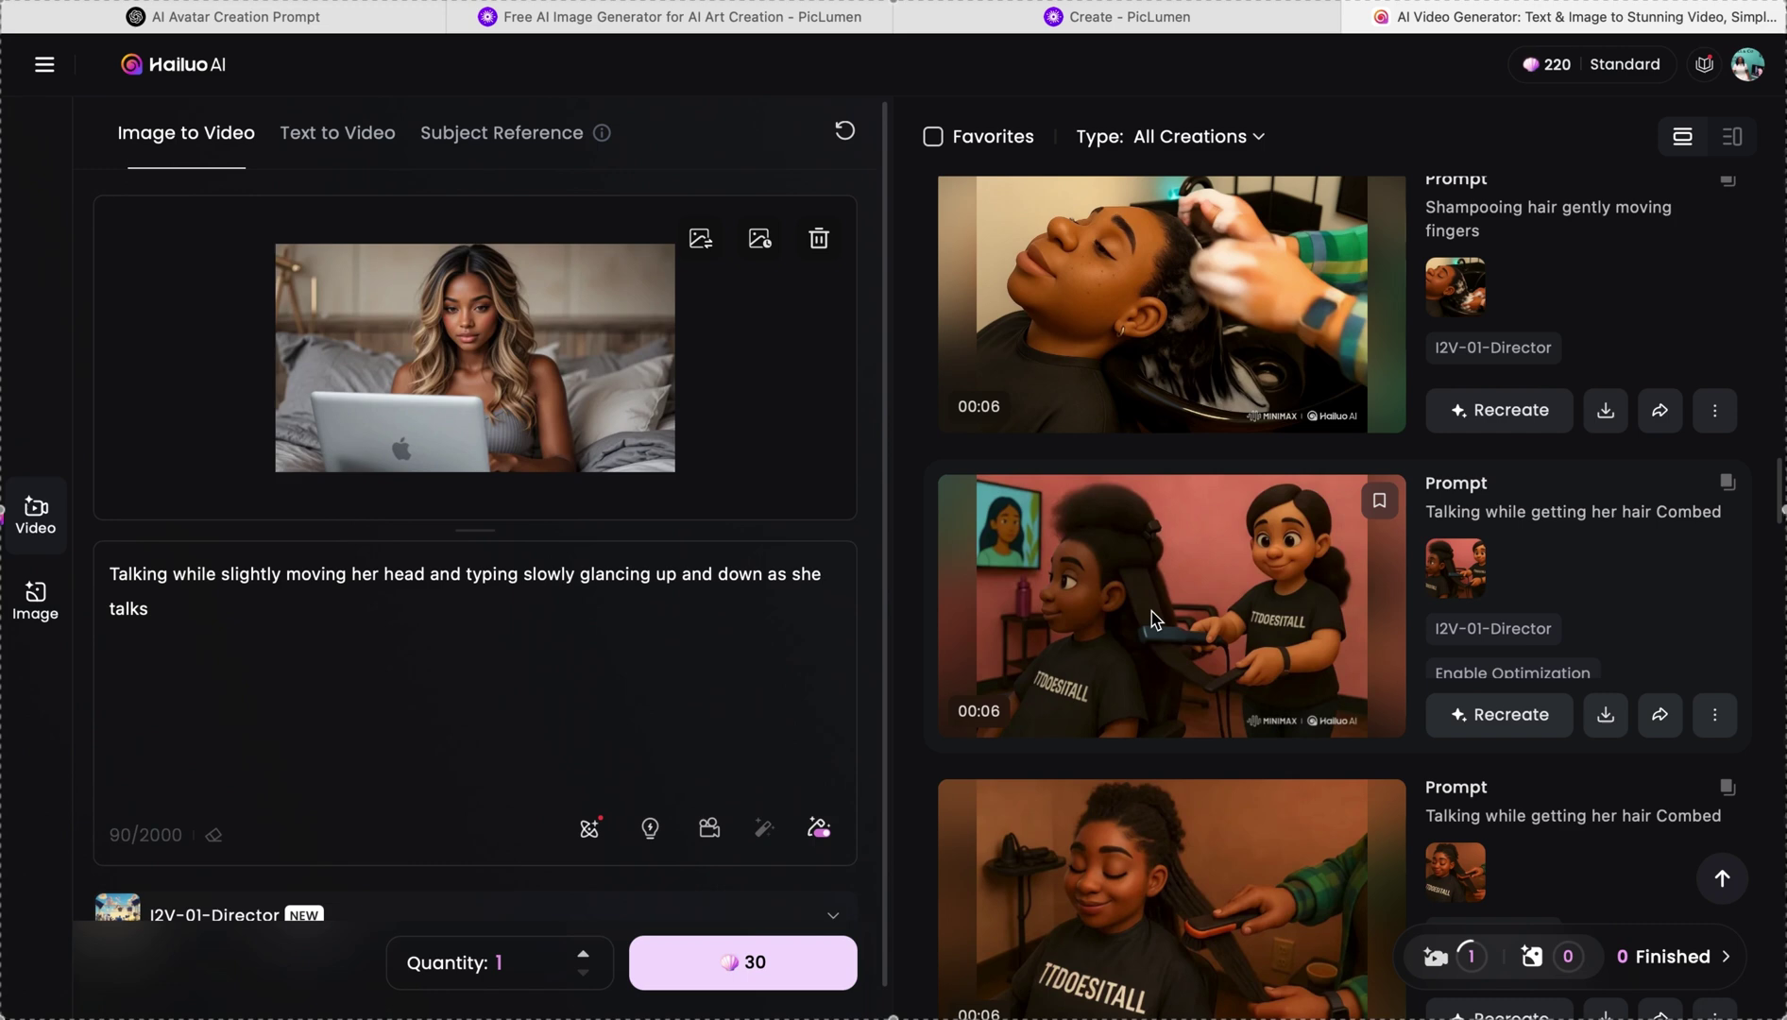
scroll(1152, 611, "down", 6)
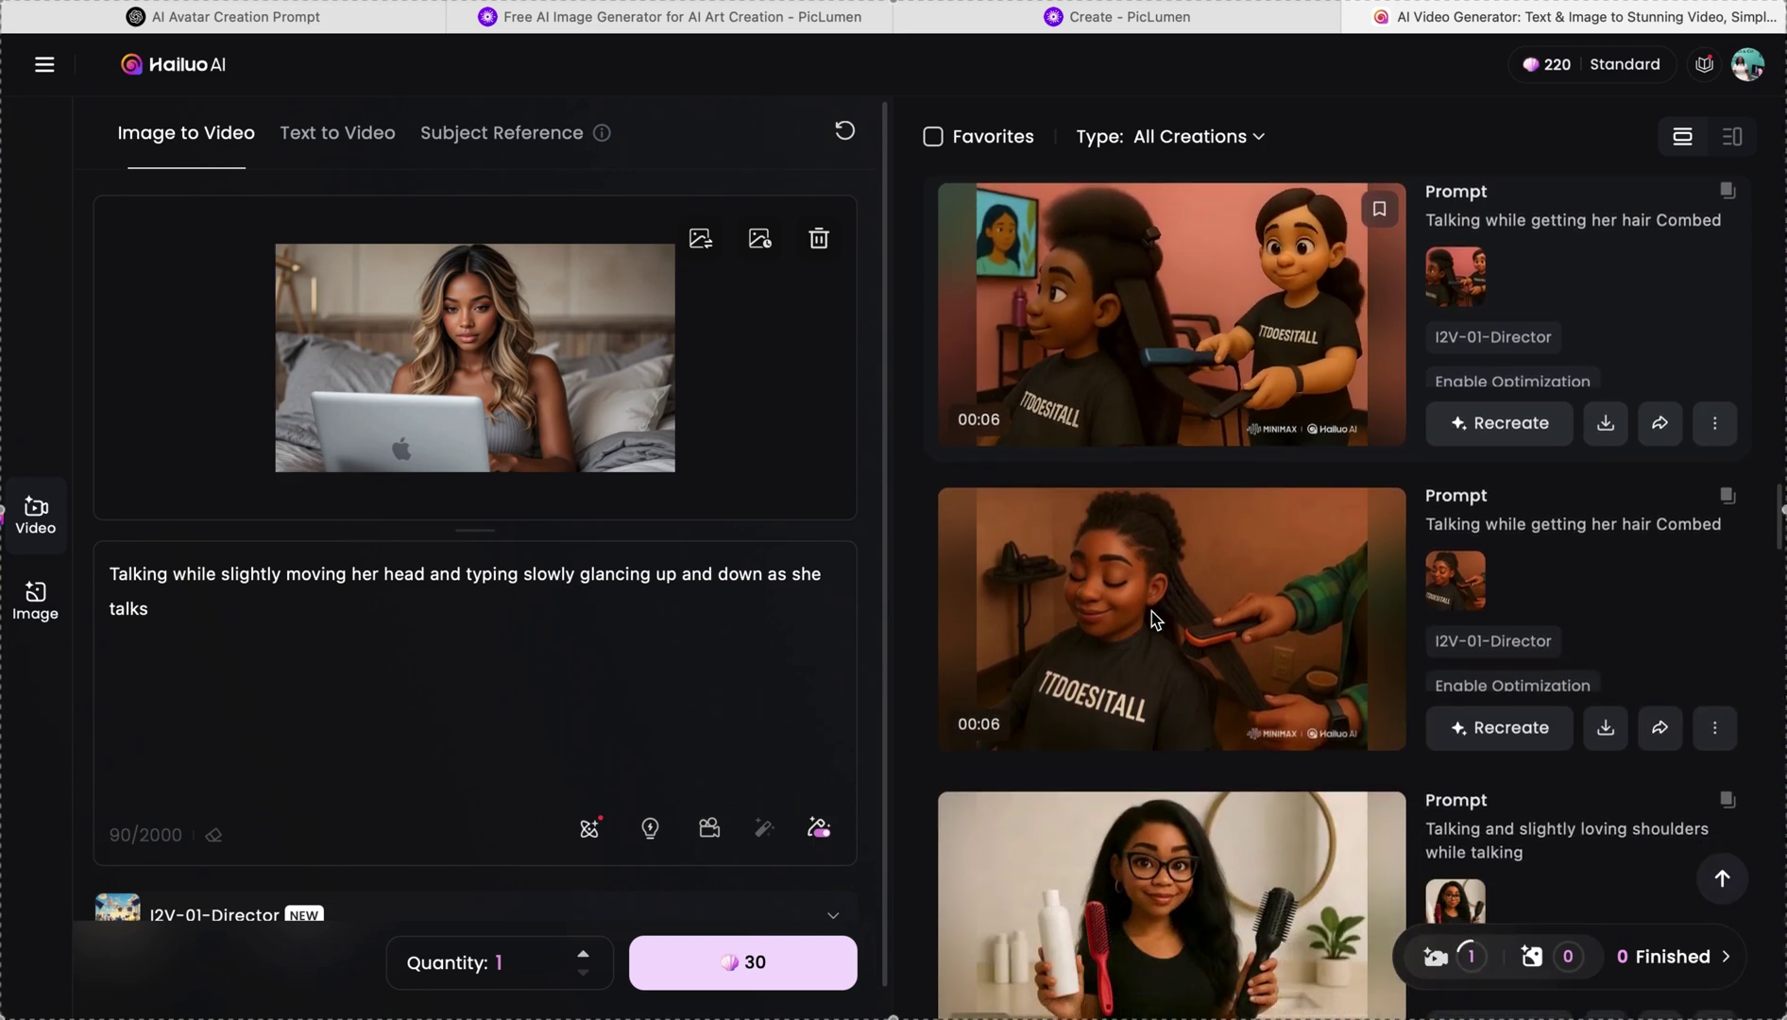
scroll(1151, 611, "down", 10)
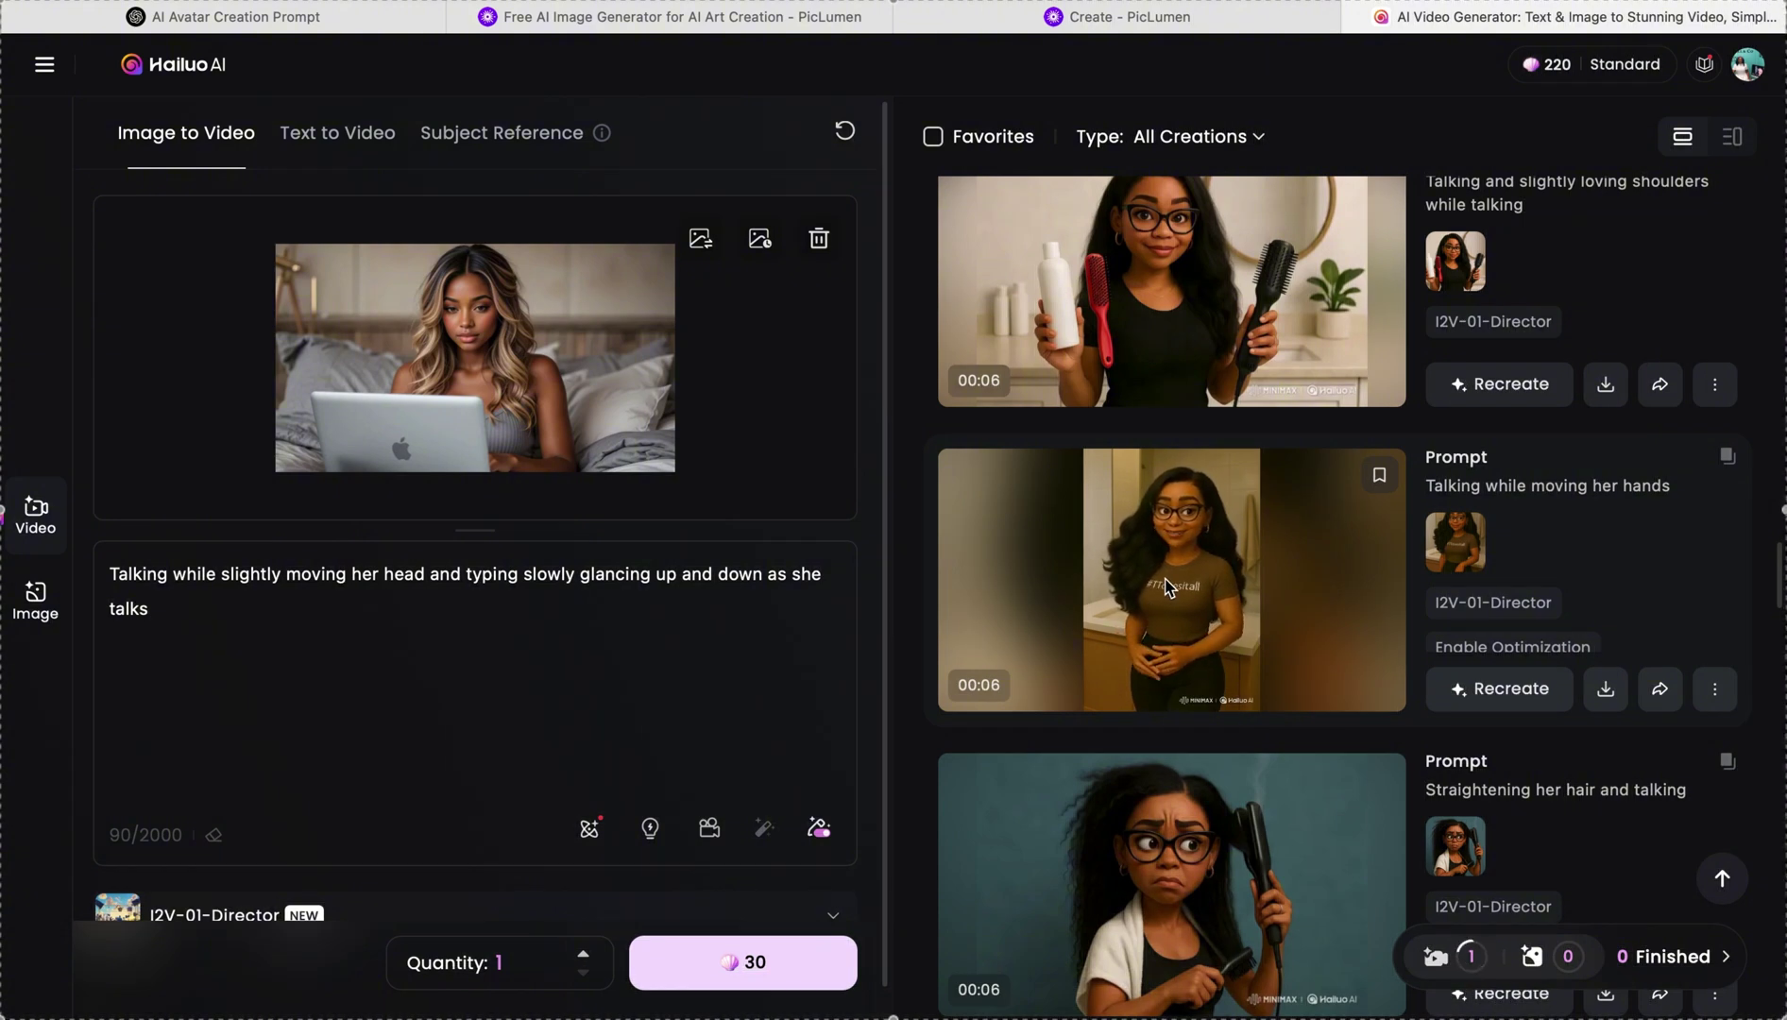
left_click(1232, 345)
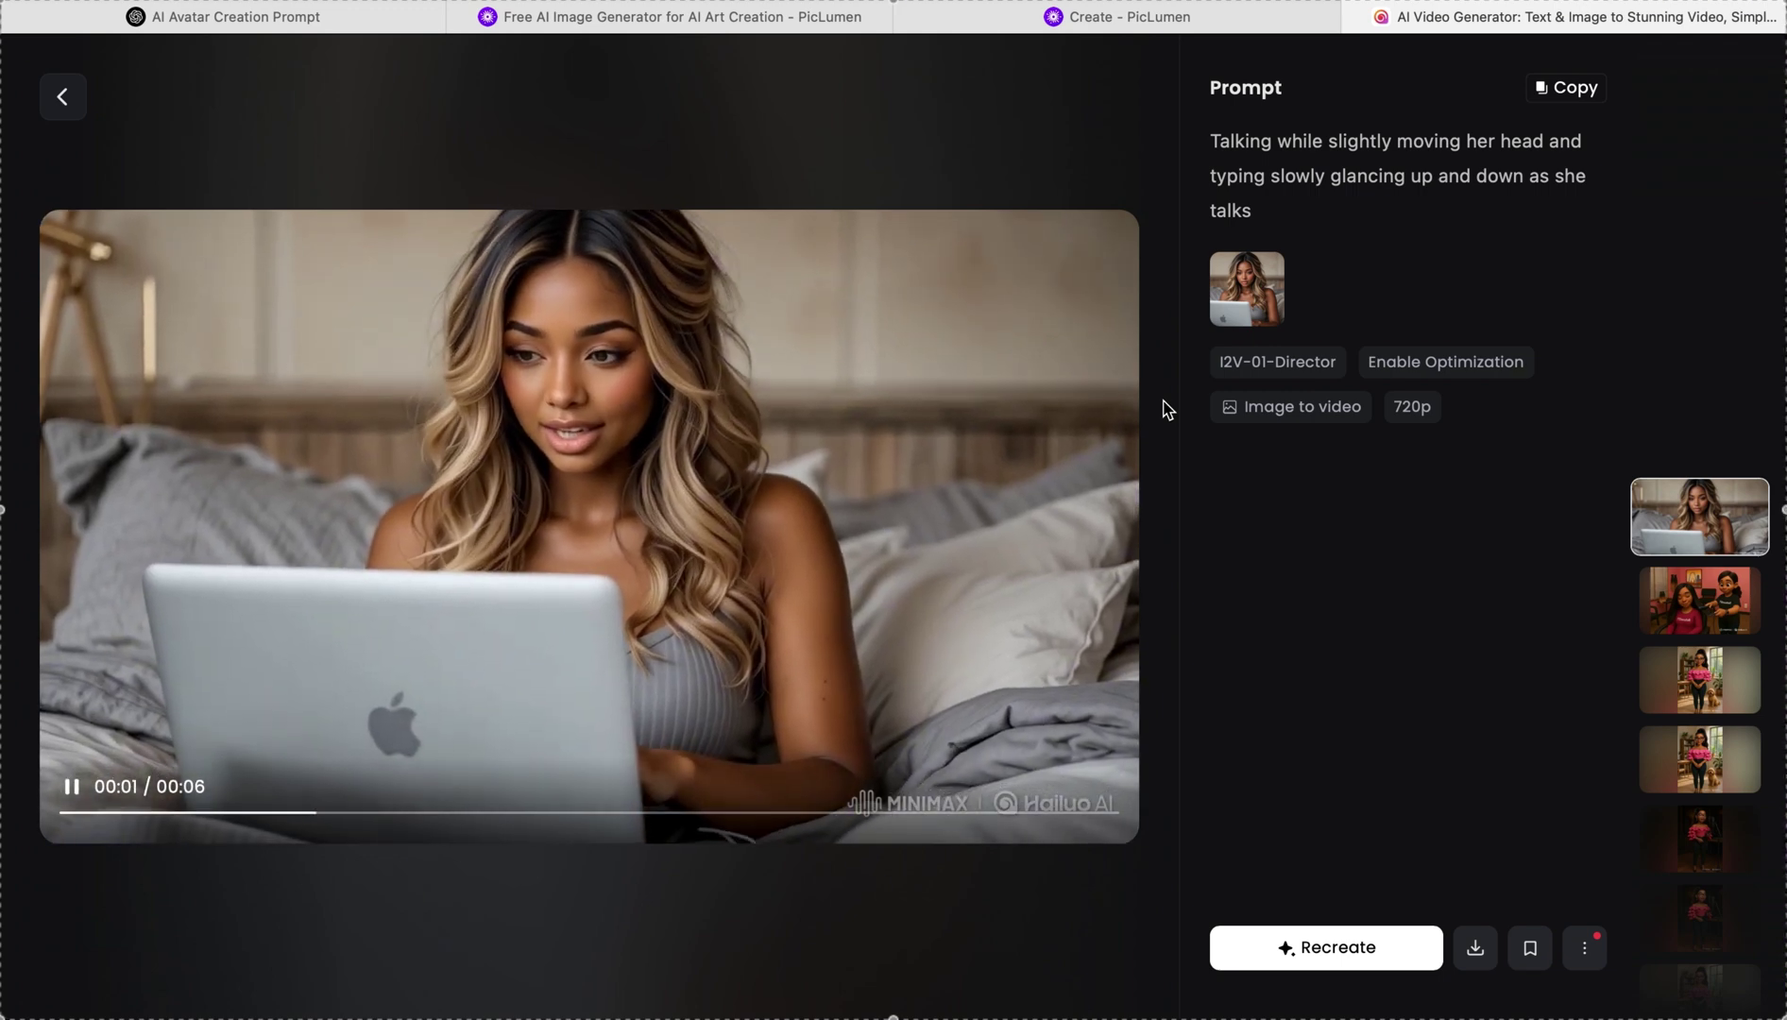
- Download the finished video of the woman with the laptop without a watermark
left_click(1487, 939)
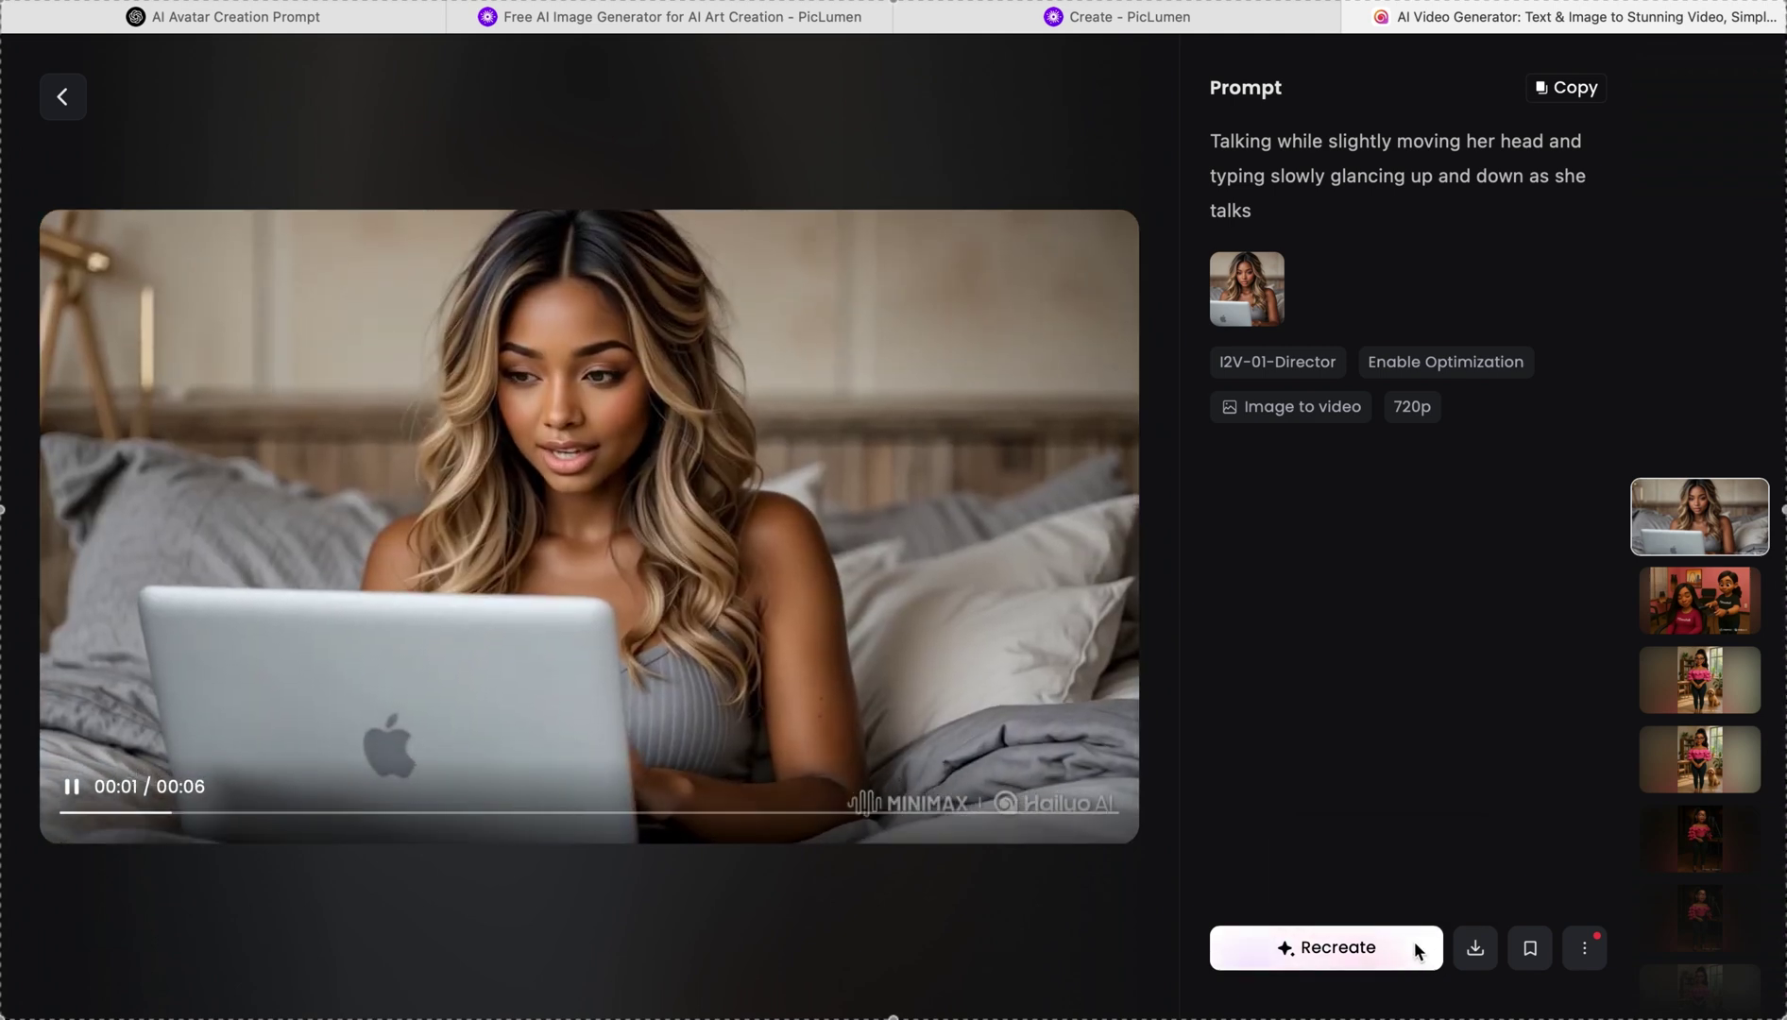
left_click(1414, 940)
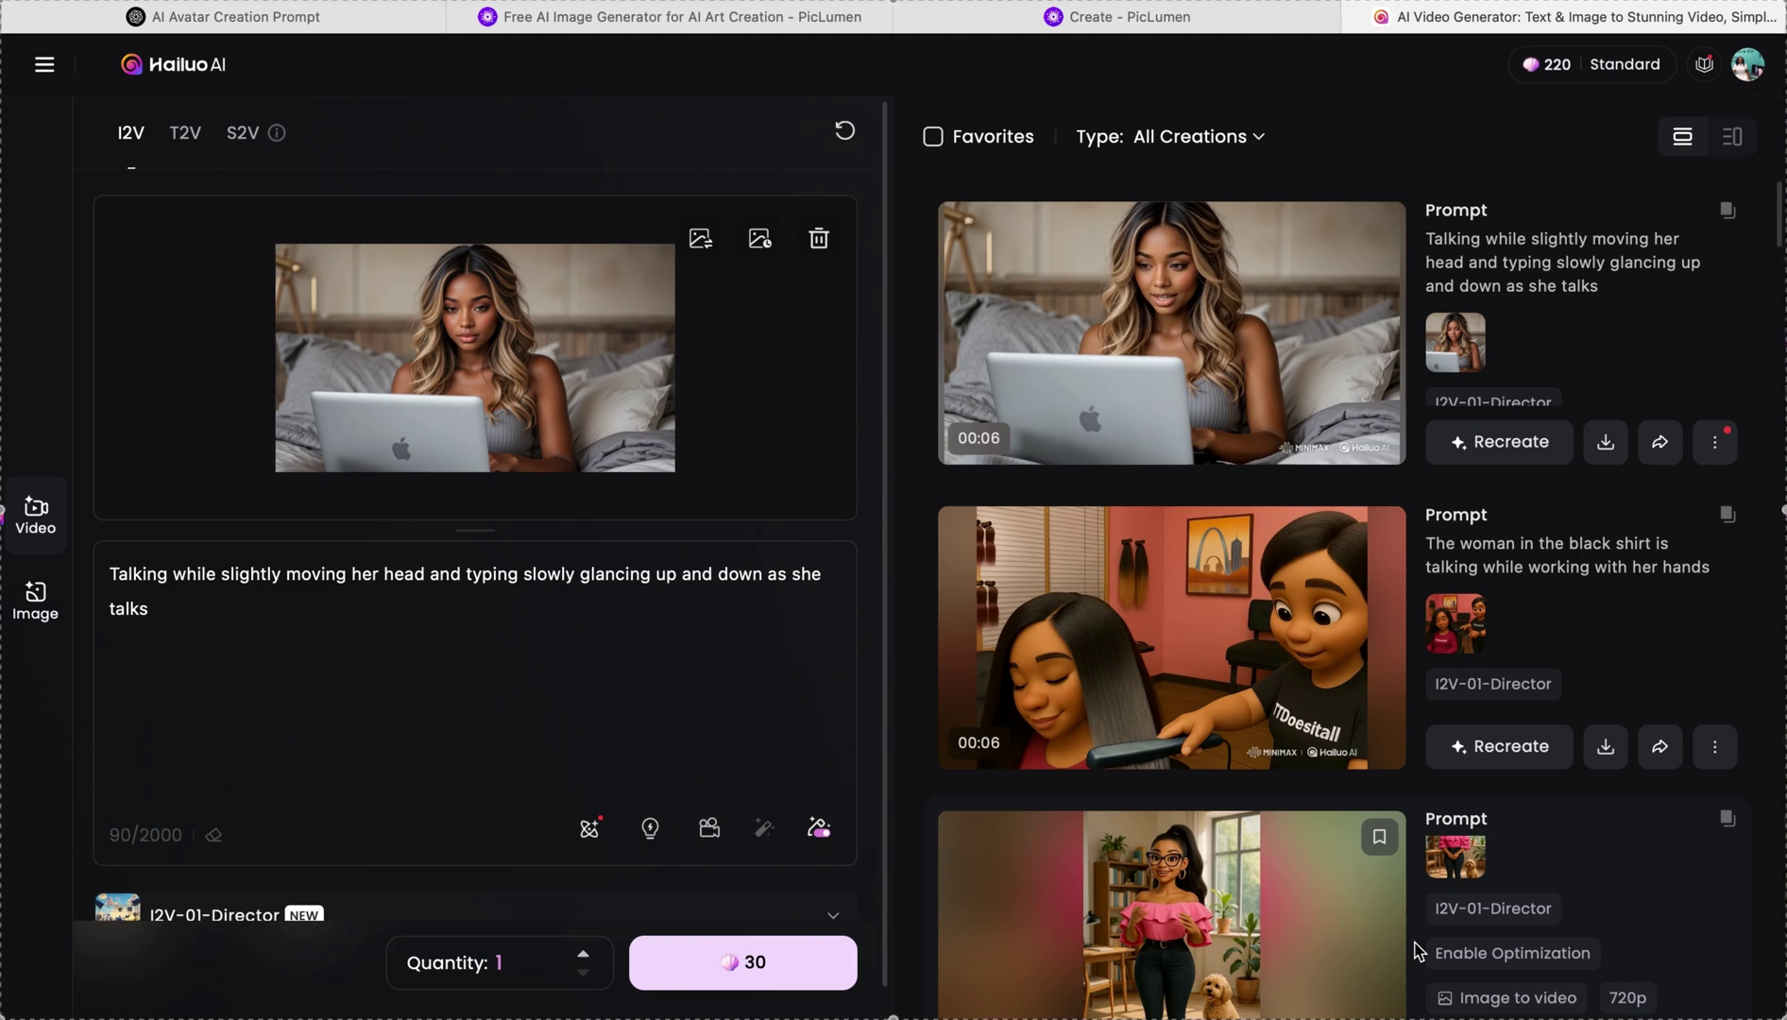
left_click(1617, 457)
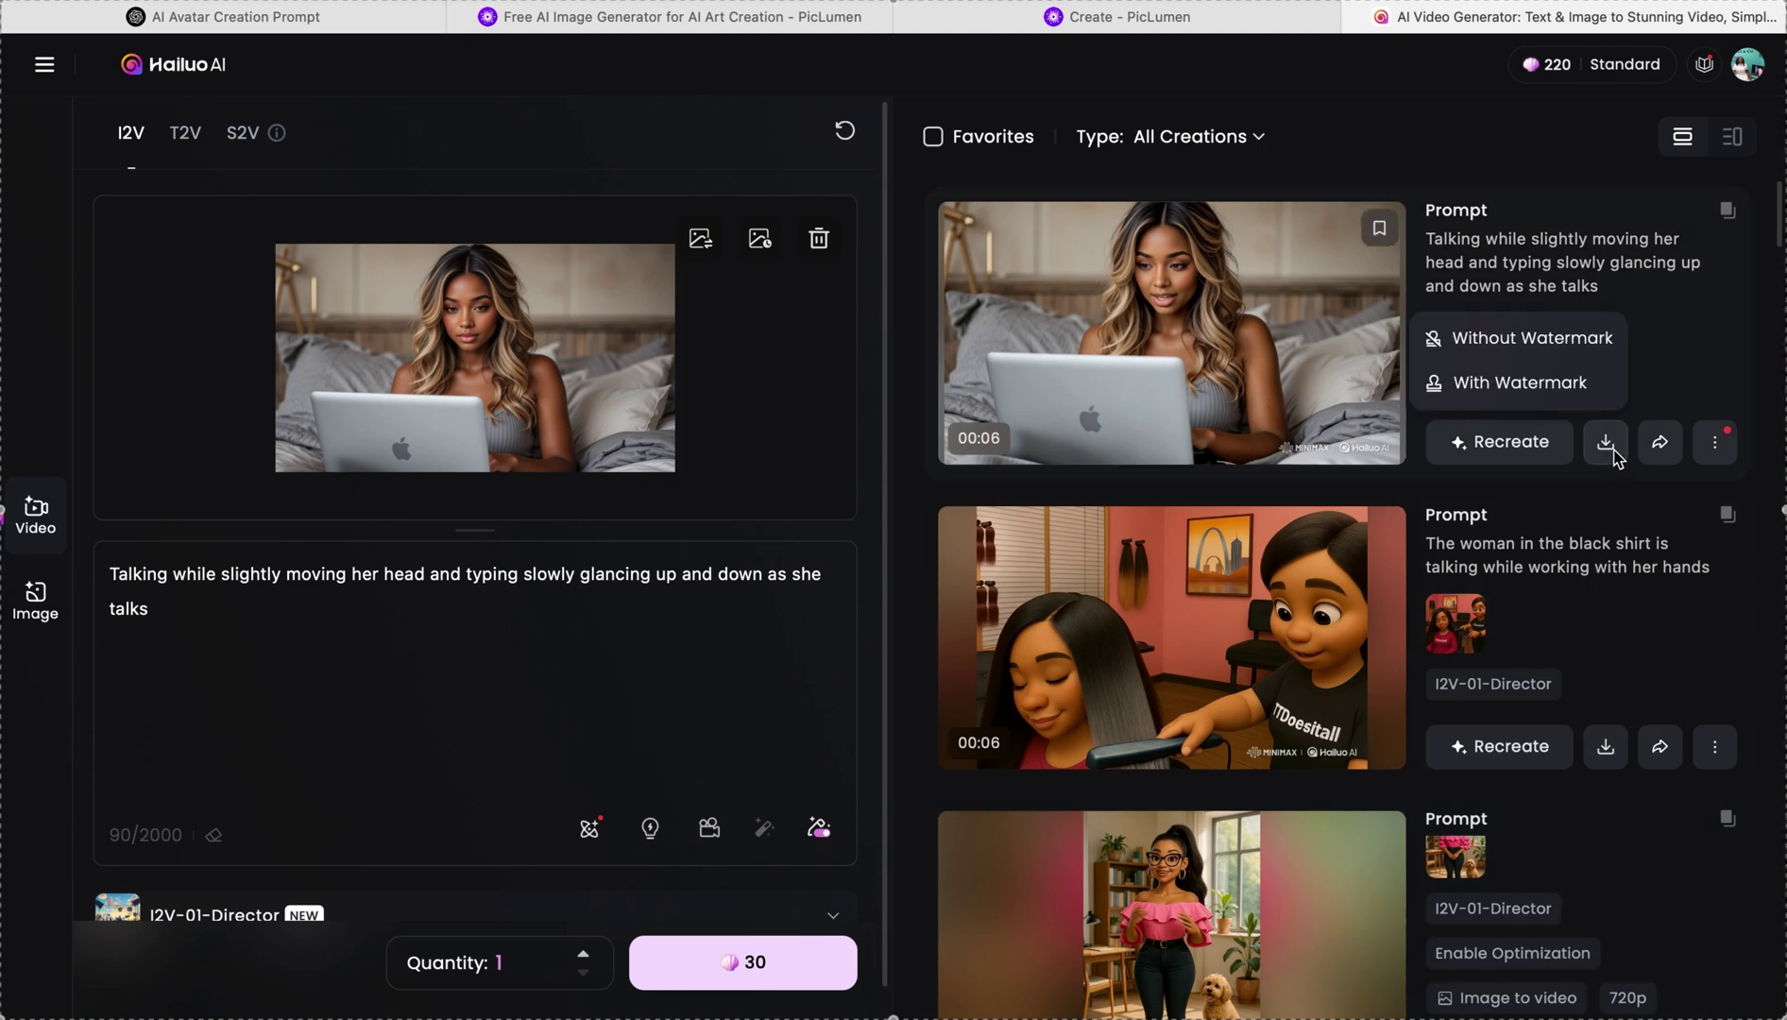
left_click(1591, 345)
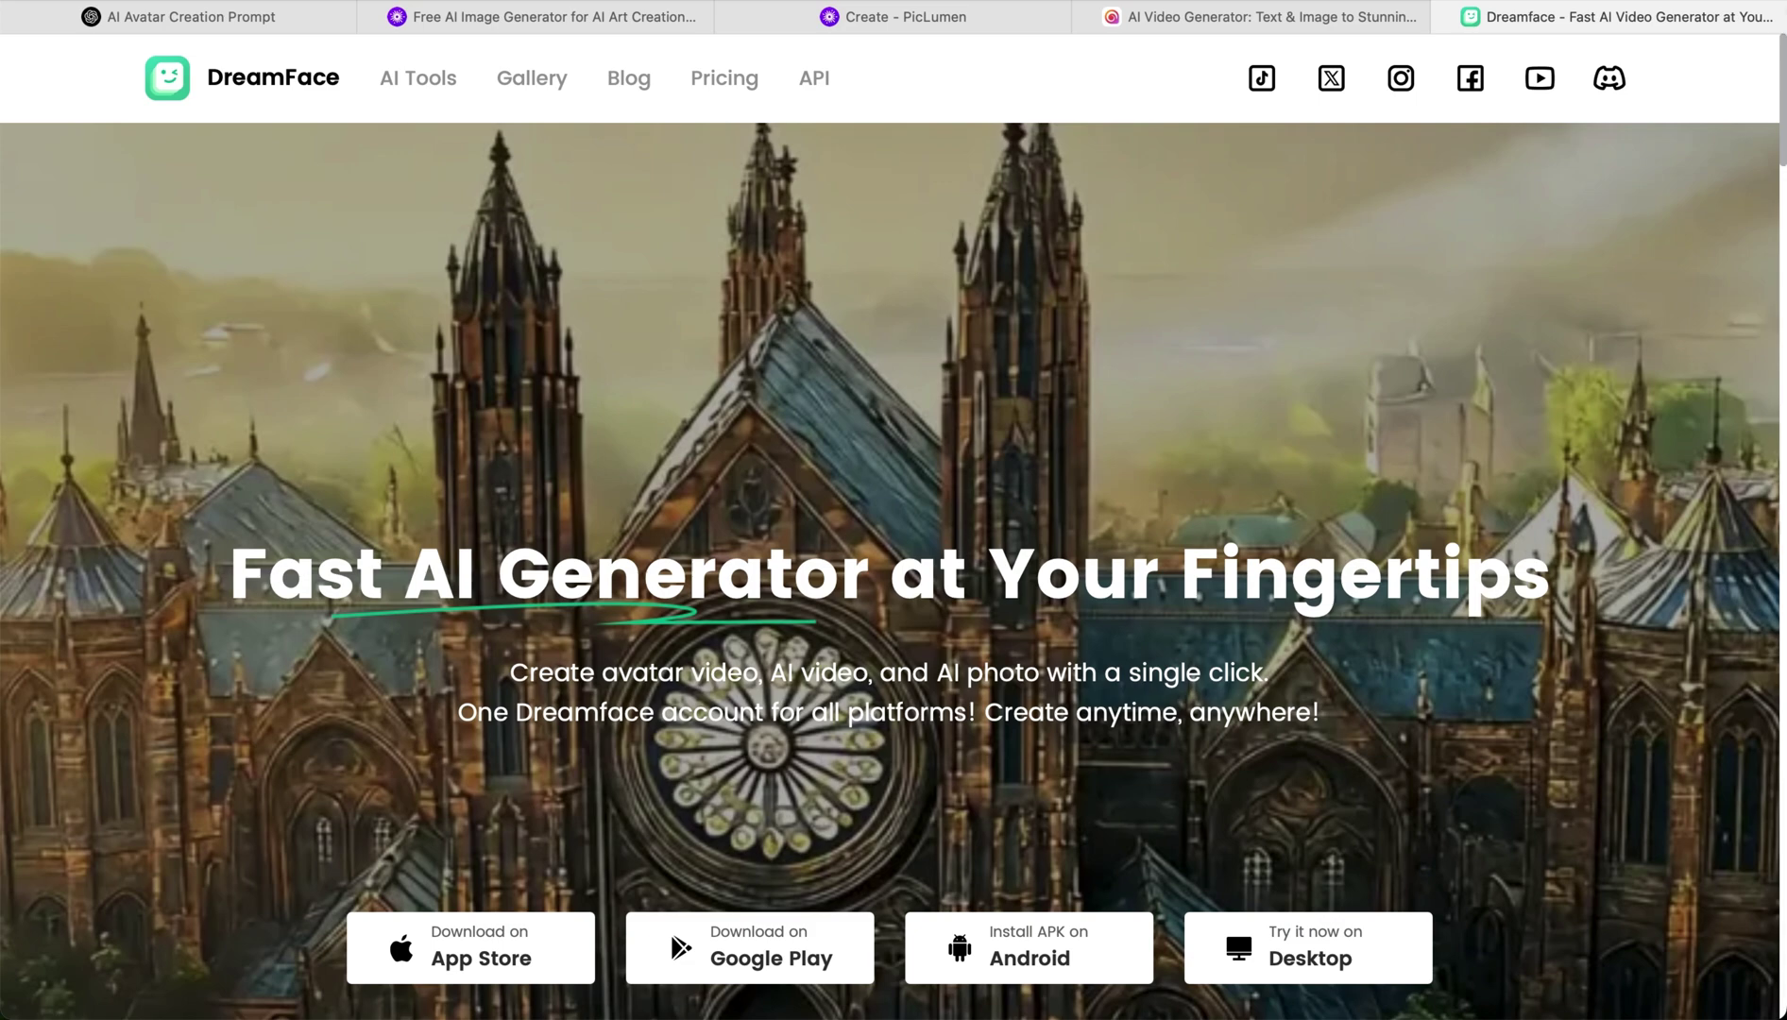
- In DreamFace, open the Avatar Video tool, upload the laptop clip from the computer as the avatar and accept the website's cookies
mouse_move(419, 81)
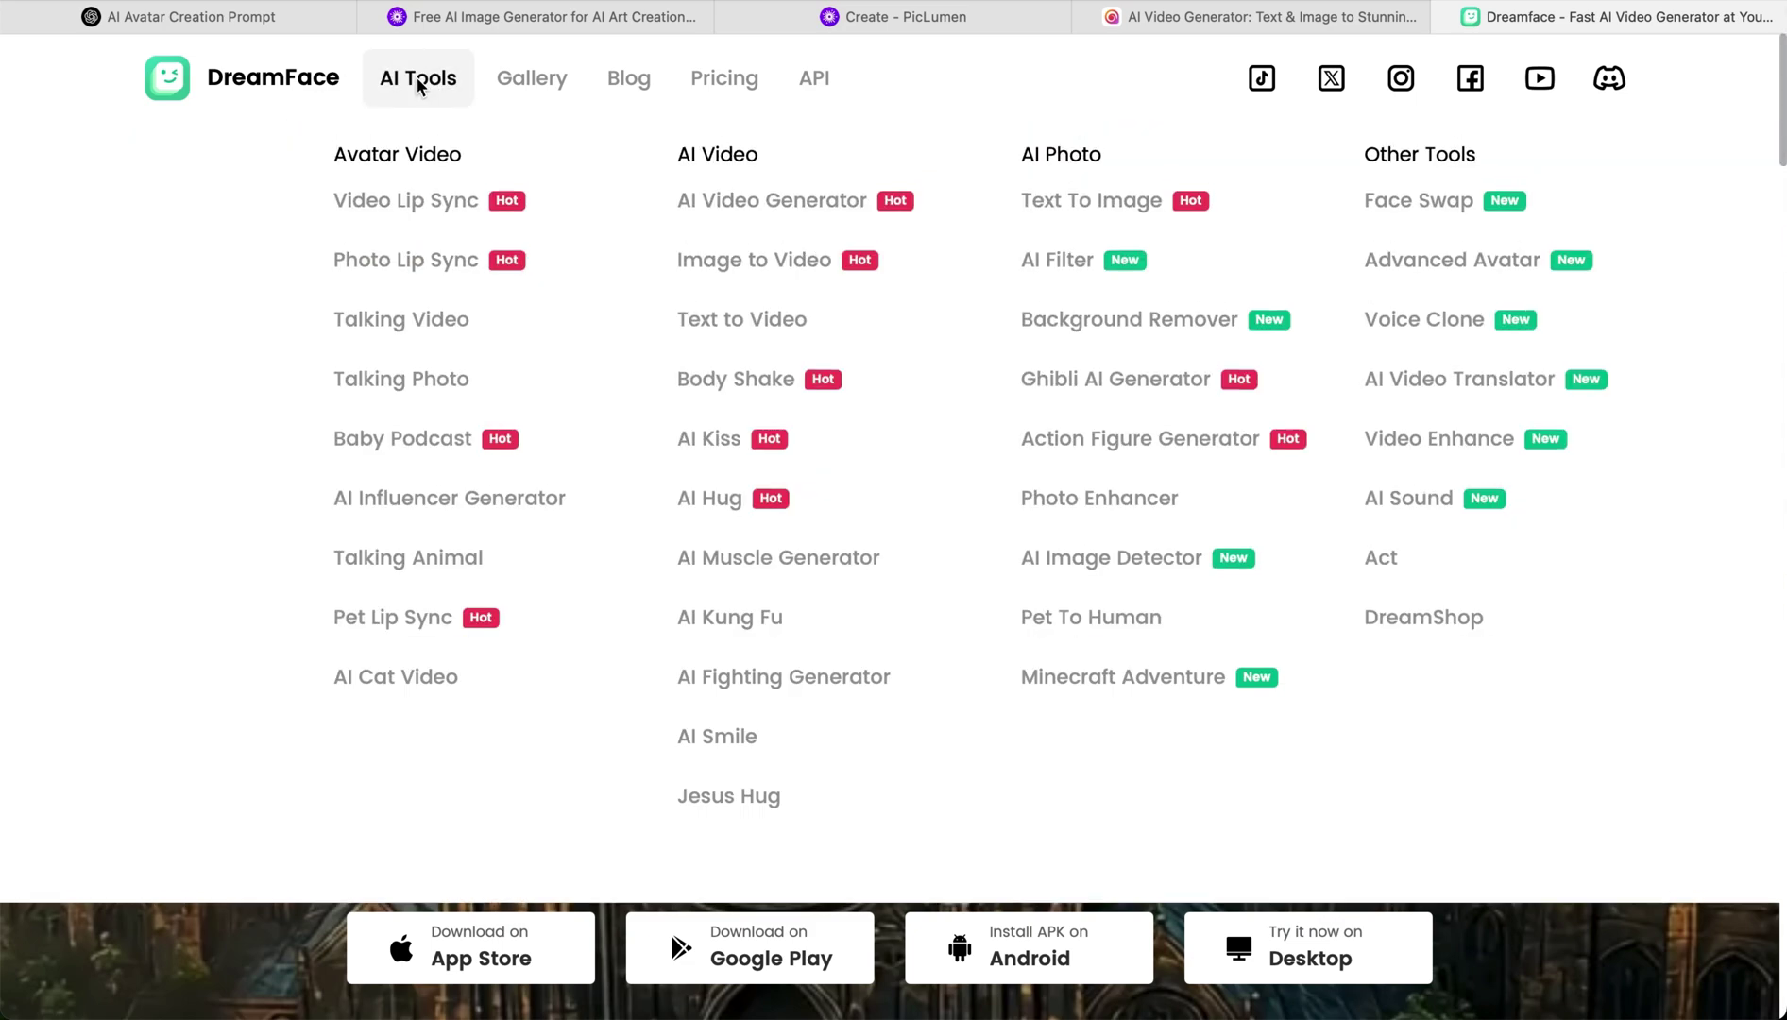
left_click(715, 206)
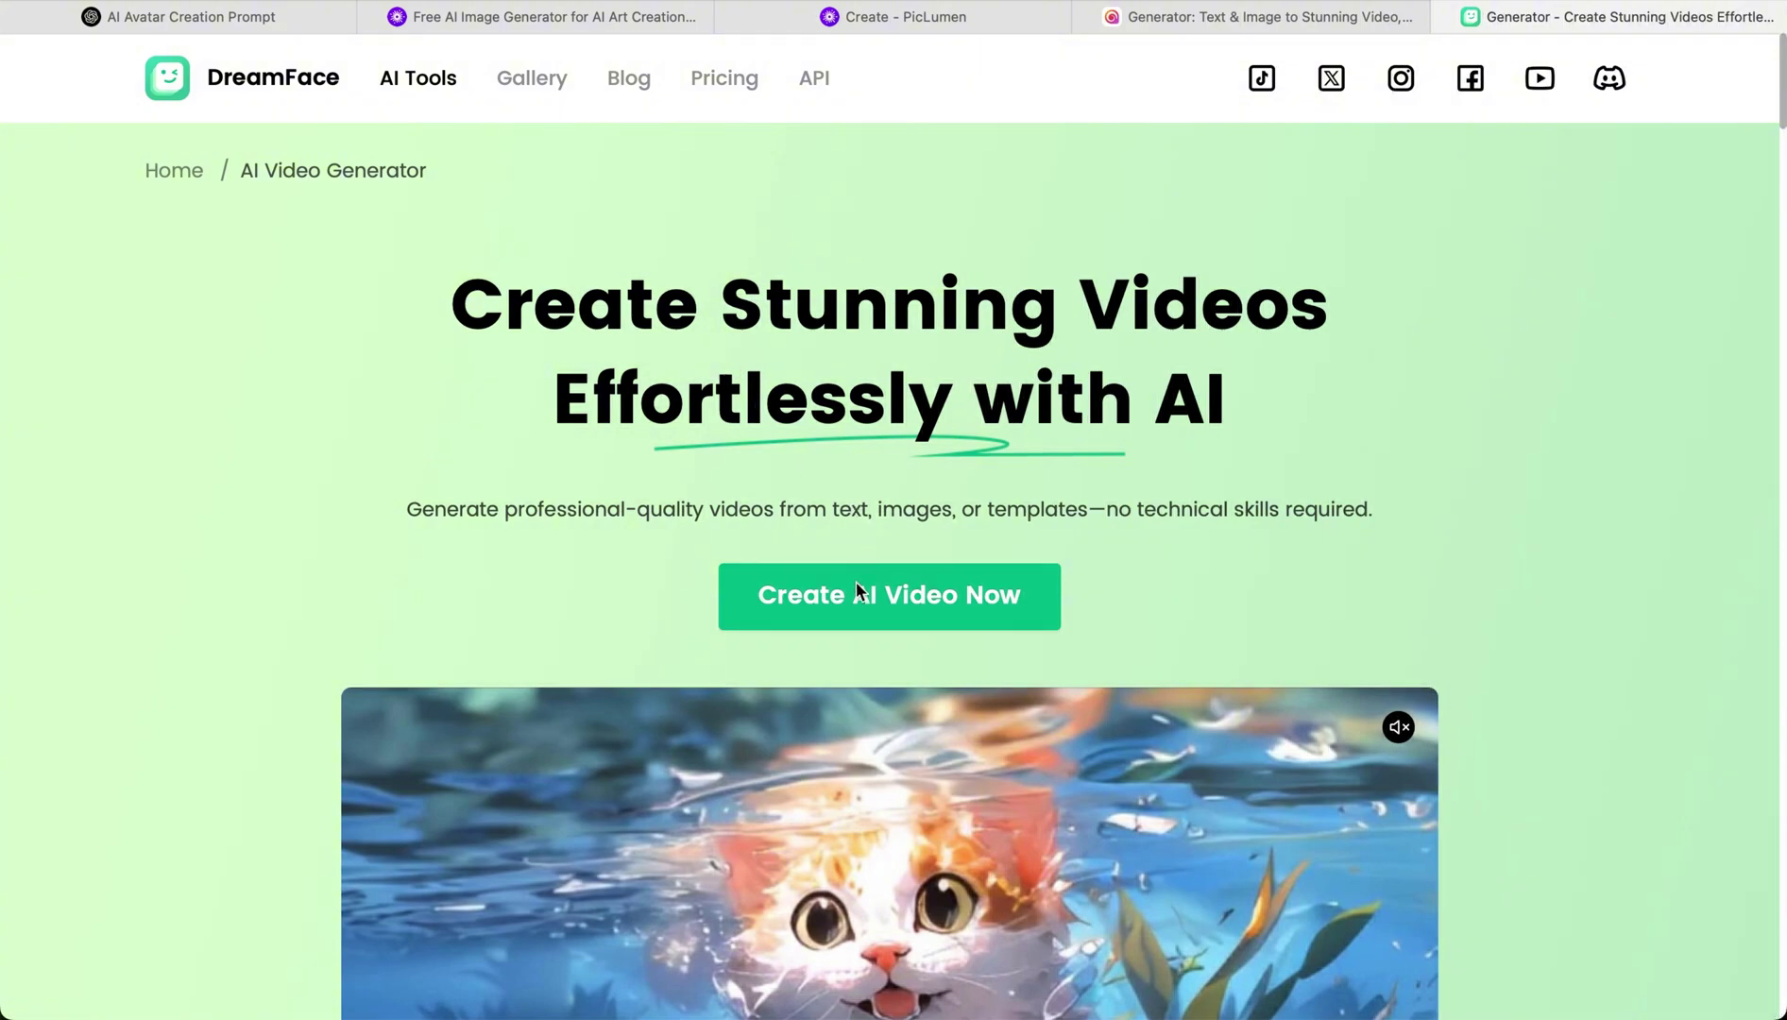
left_click(858, 593)
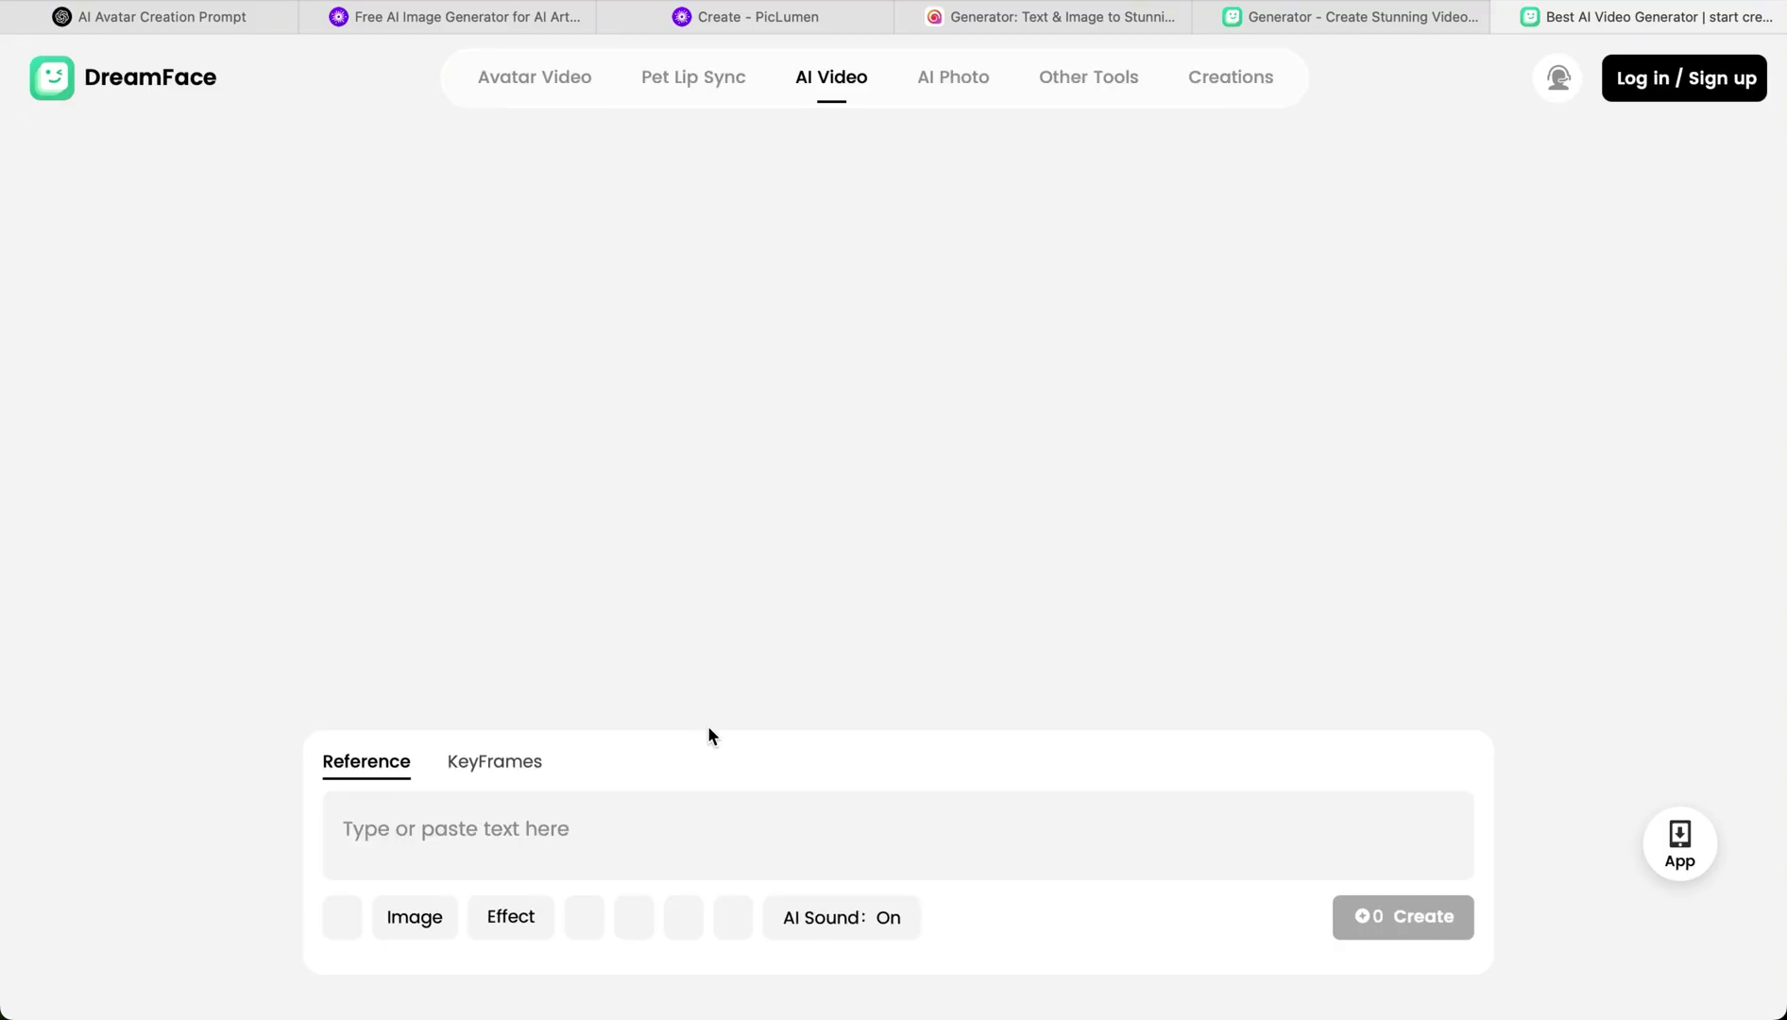
left_click(534, 79)
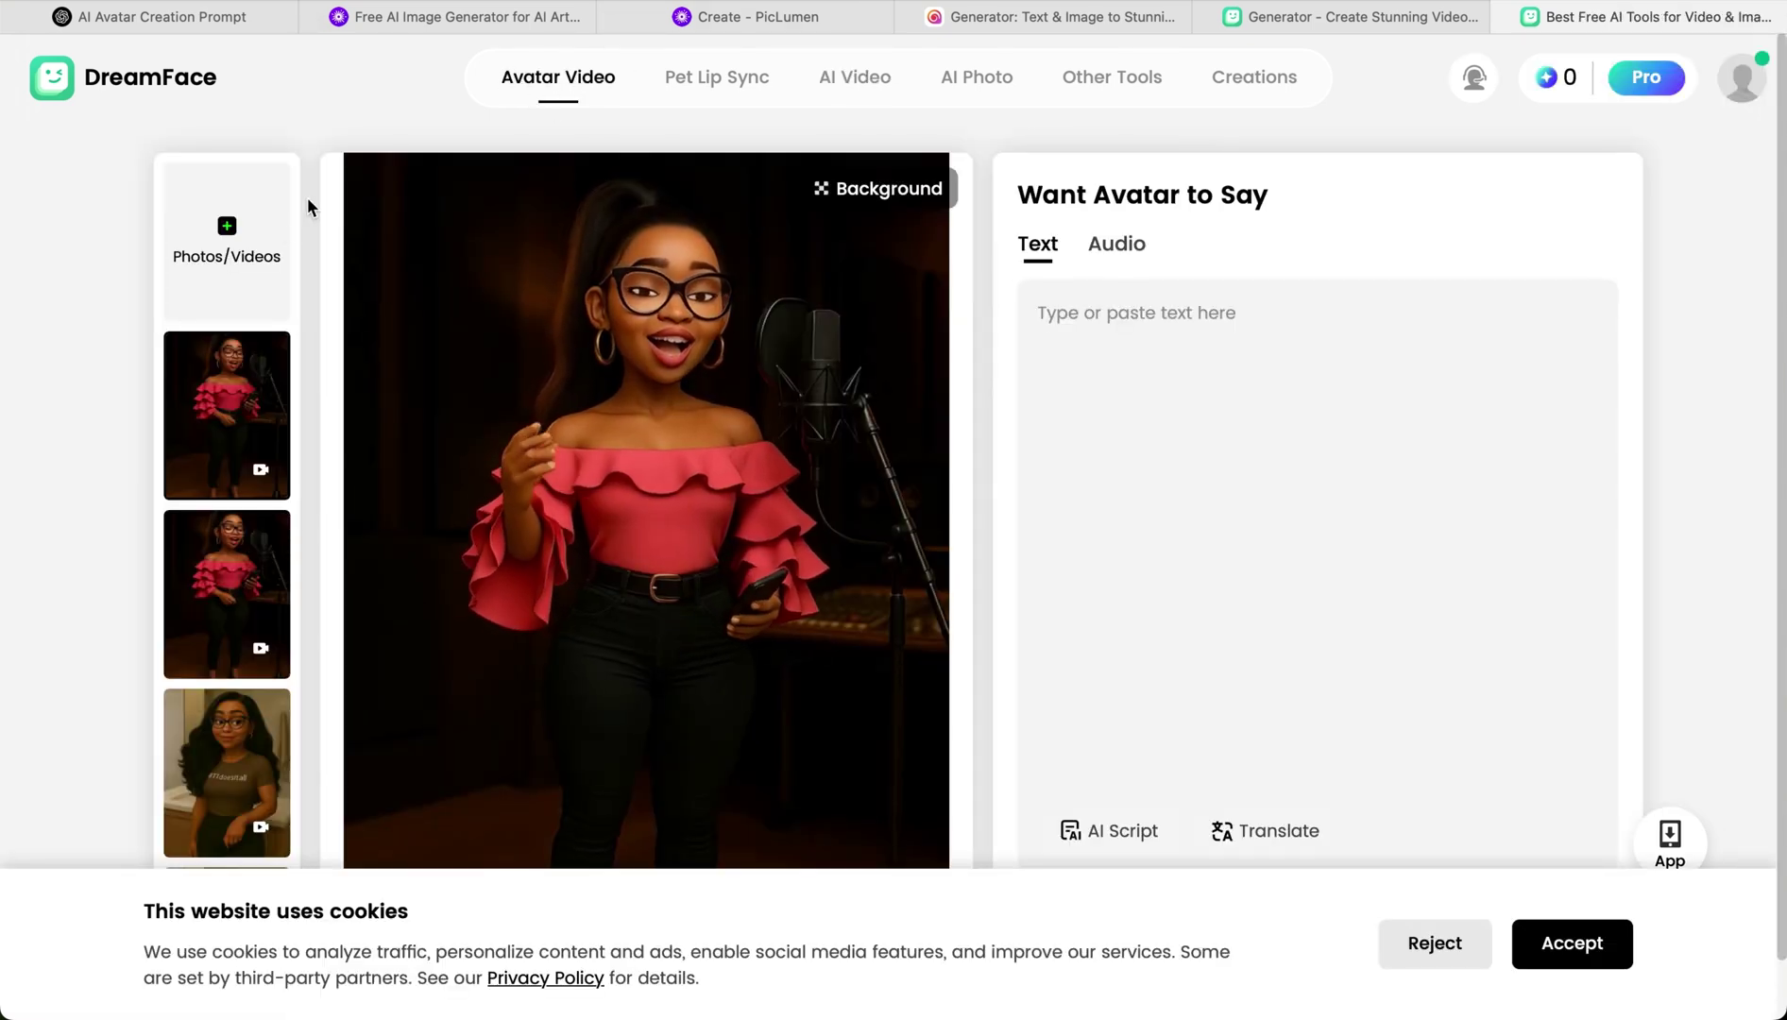
left_click(229, 234)
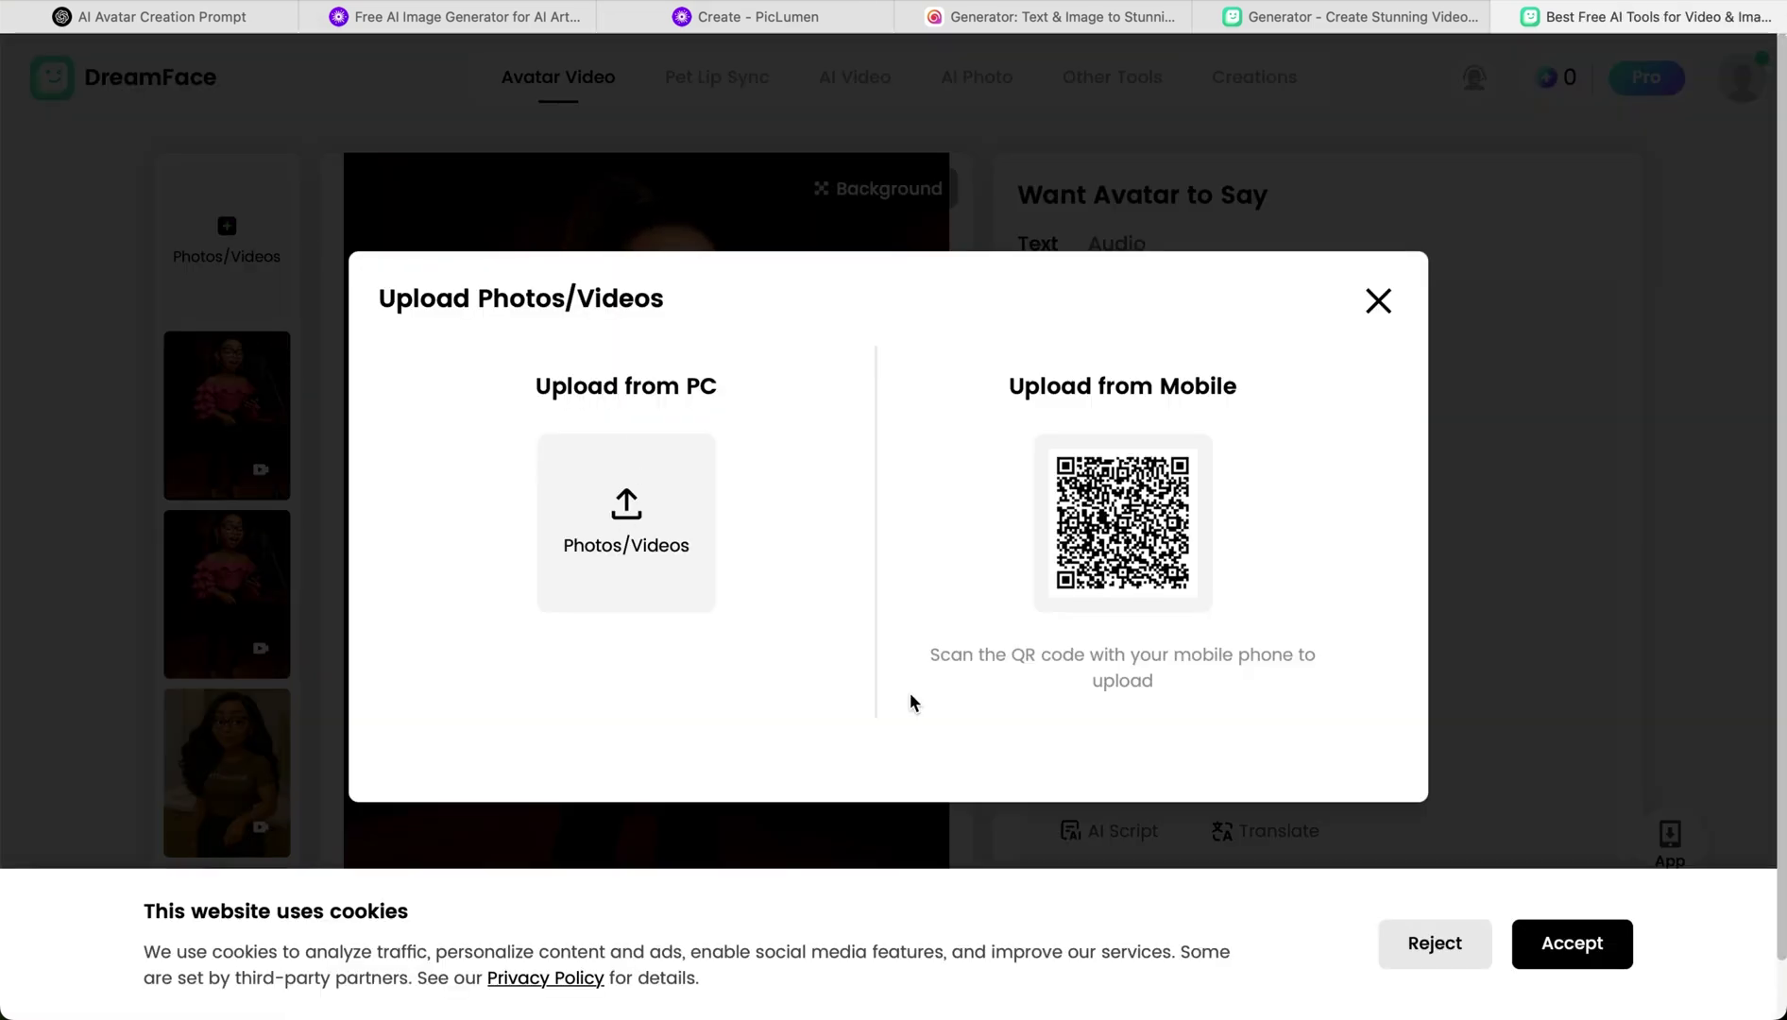
left_click(627, 502)
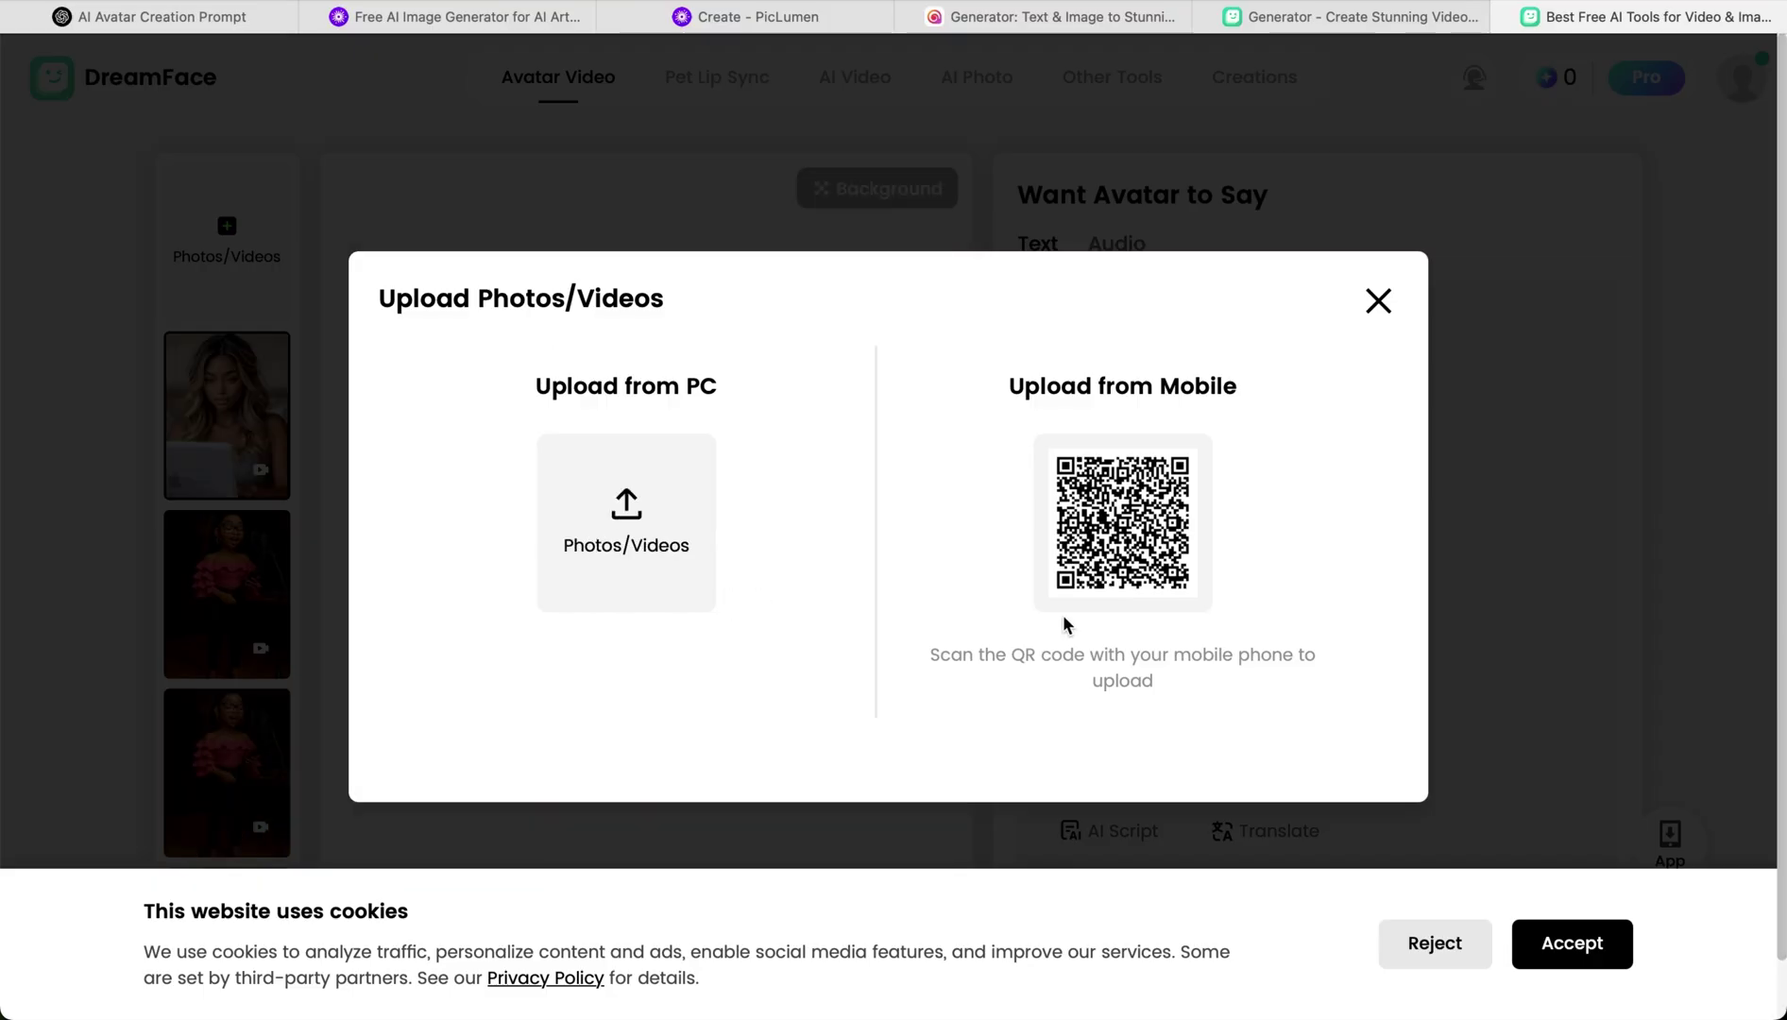
left_click(1378, 301)
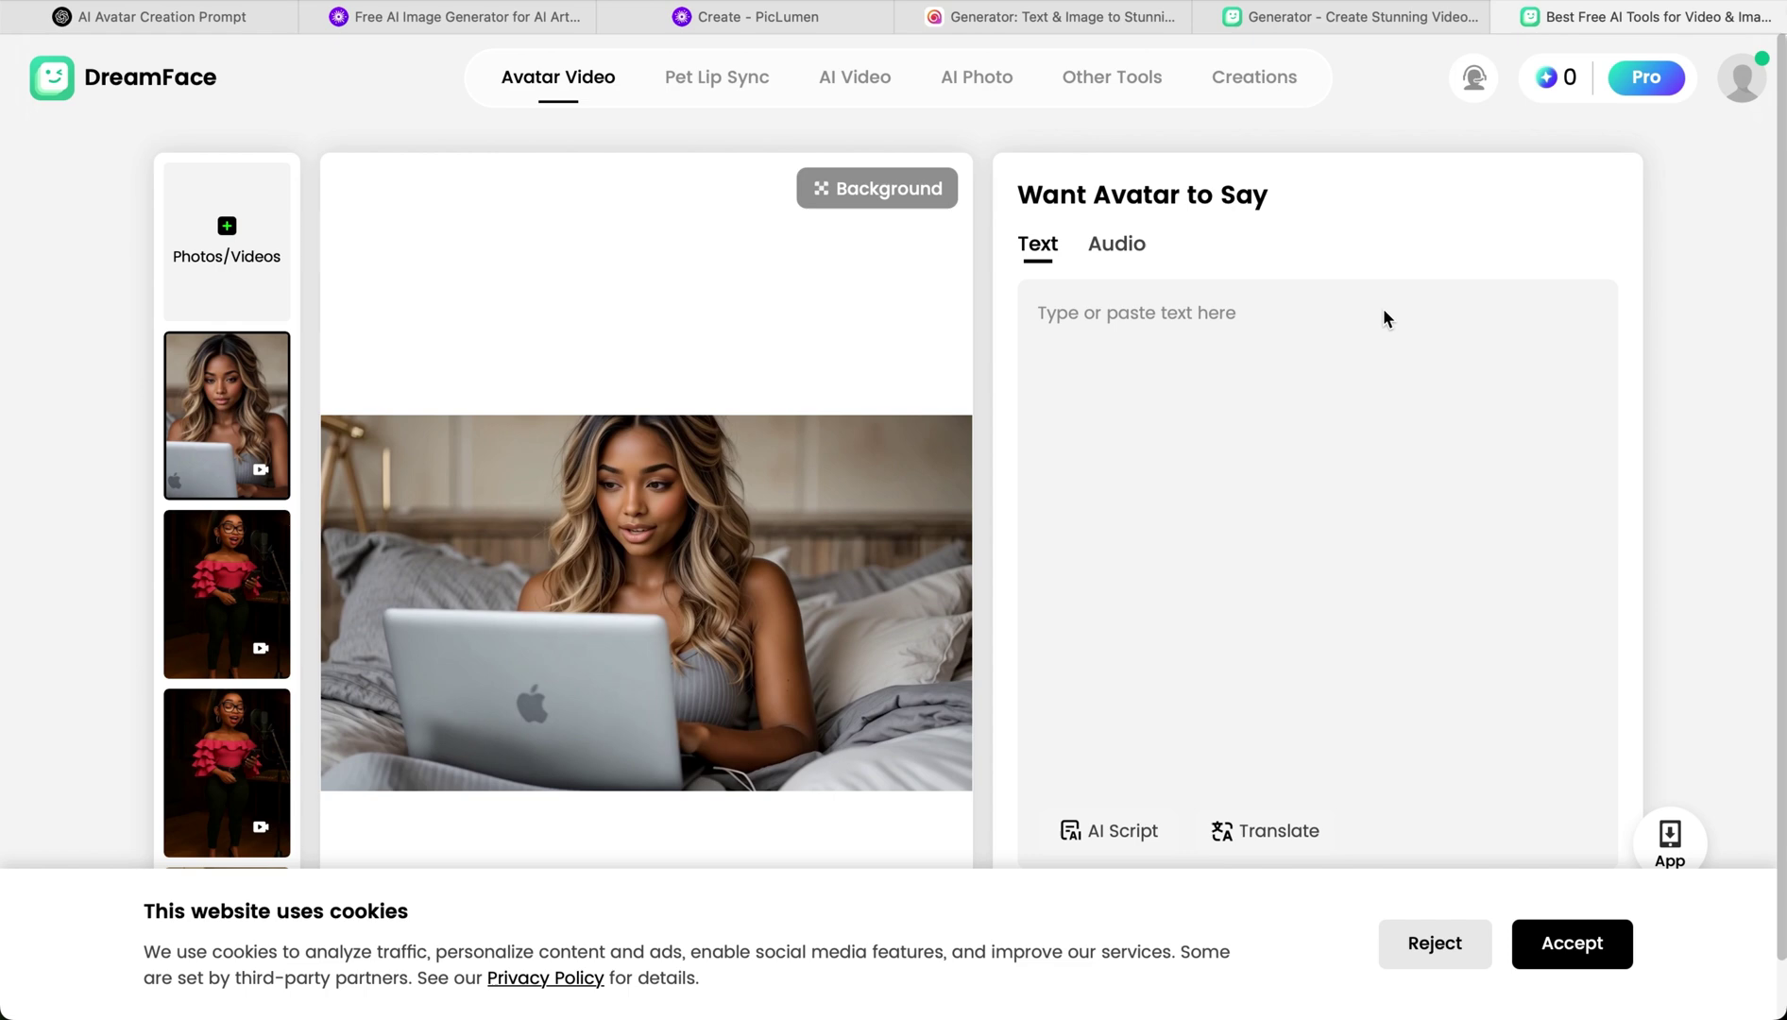
left_click(1572, 944)
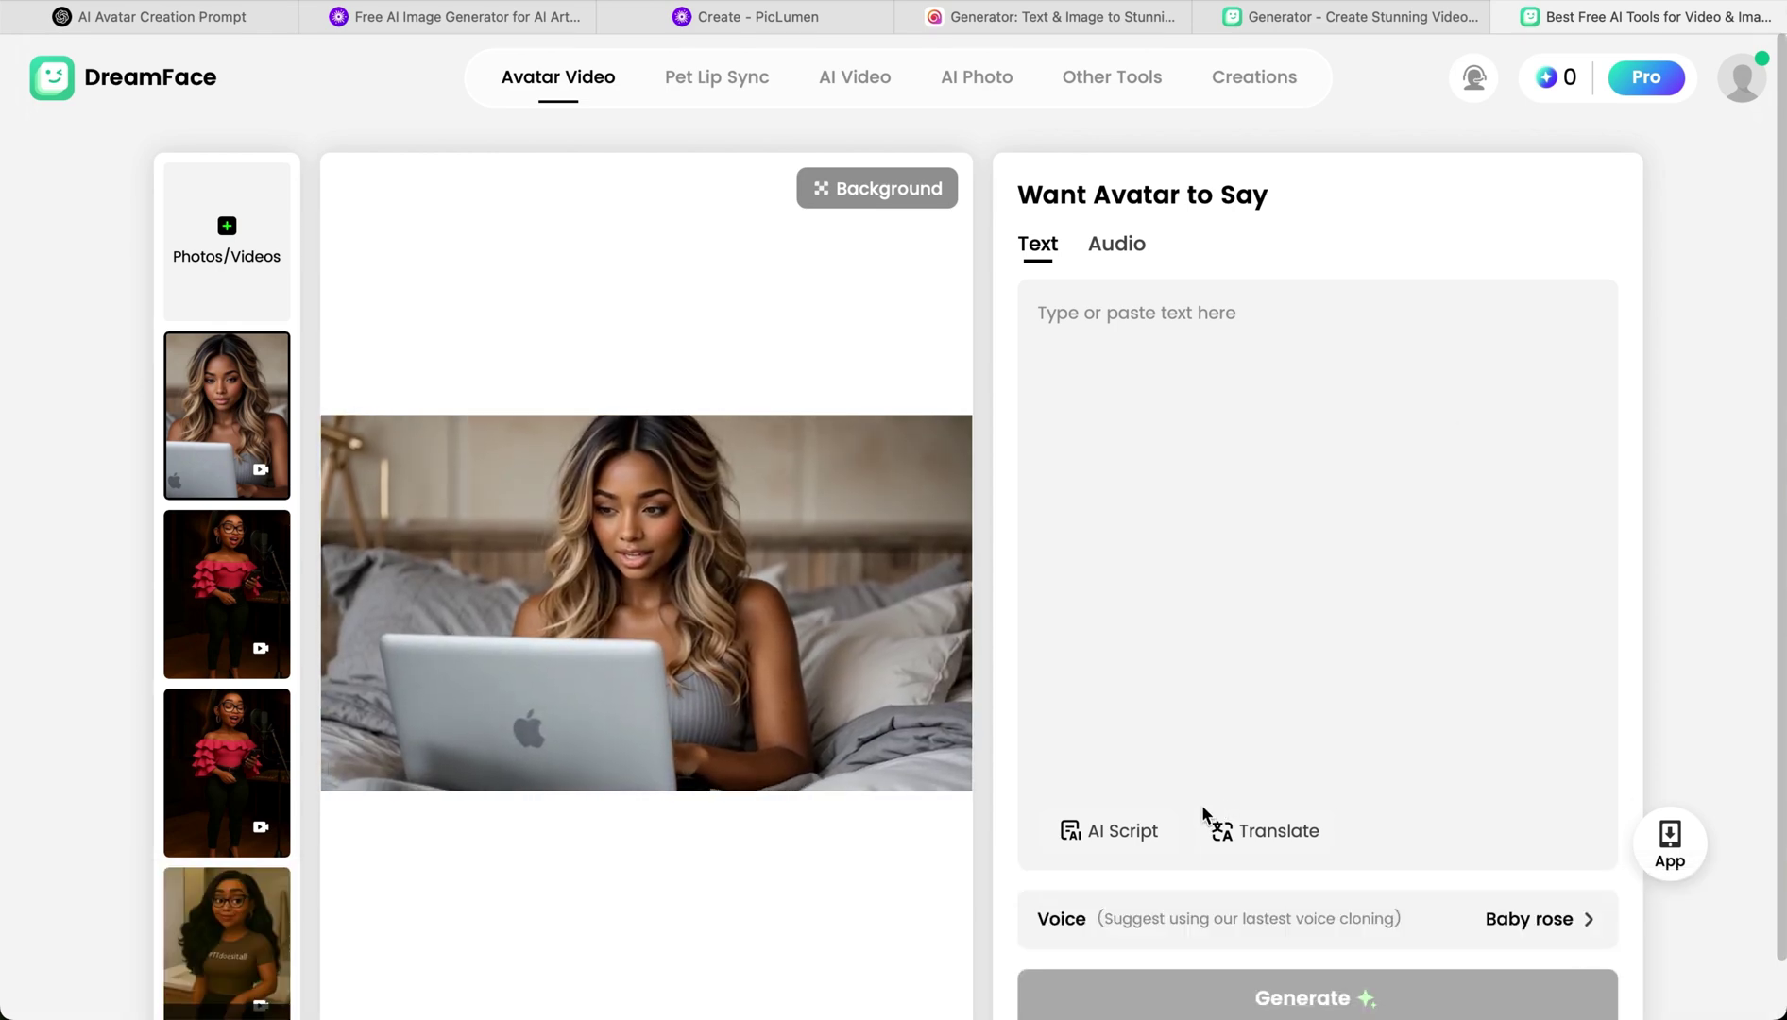
- Generate the talking avatar video with an uploaded audio recording as its speech and check its progress among the generating avatar video creations
left_click(1116, 244)
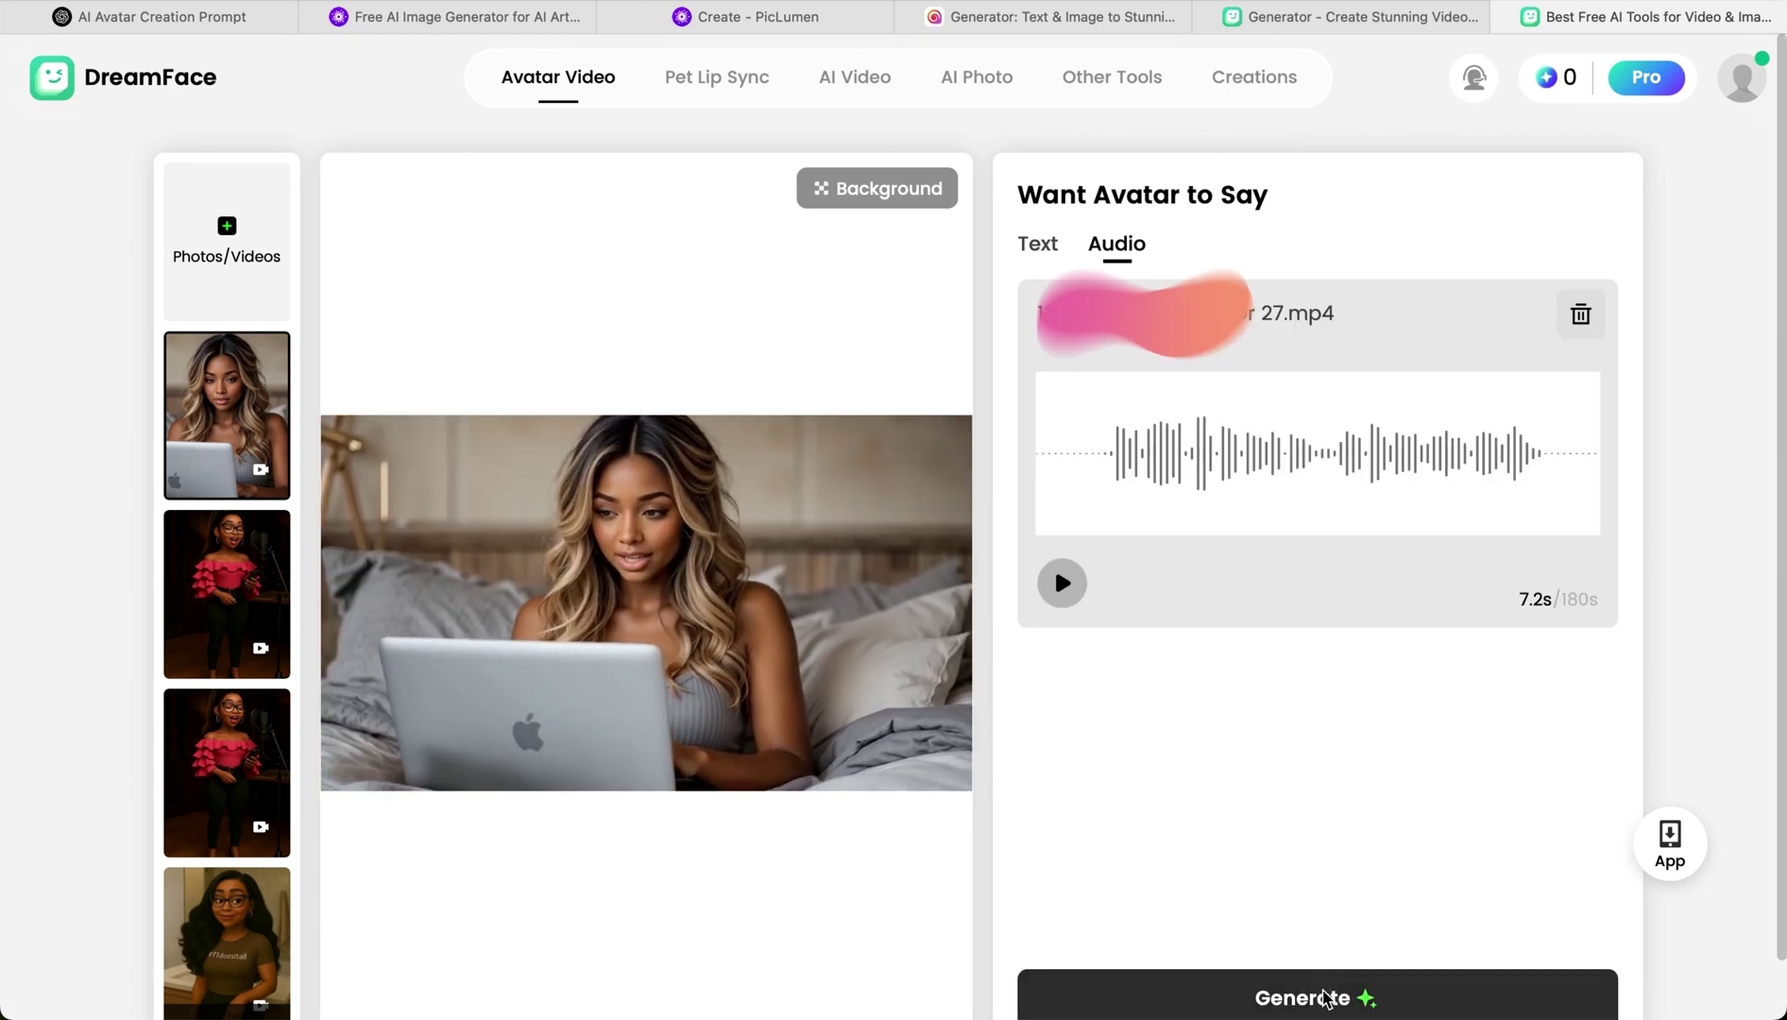
left_click(1325, 998)
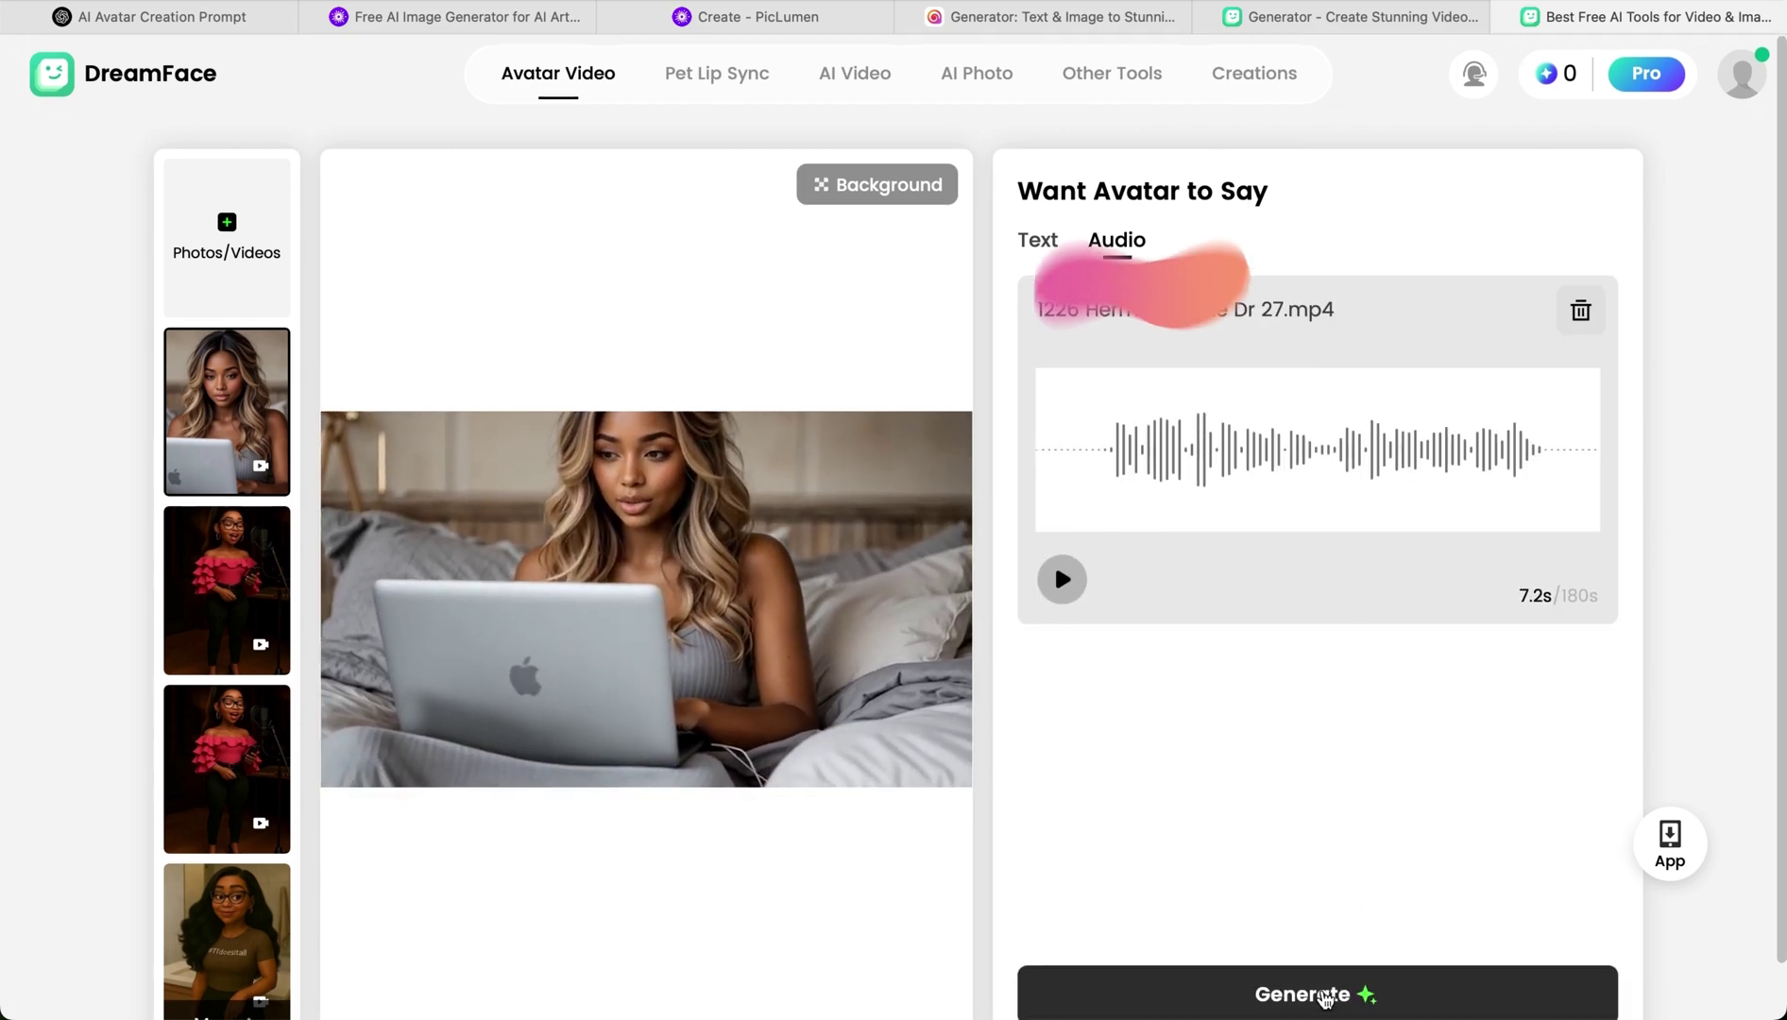
scroll(1325, 998, "down", 1)
scroll(1327, 998, "up", 1)
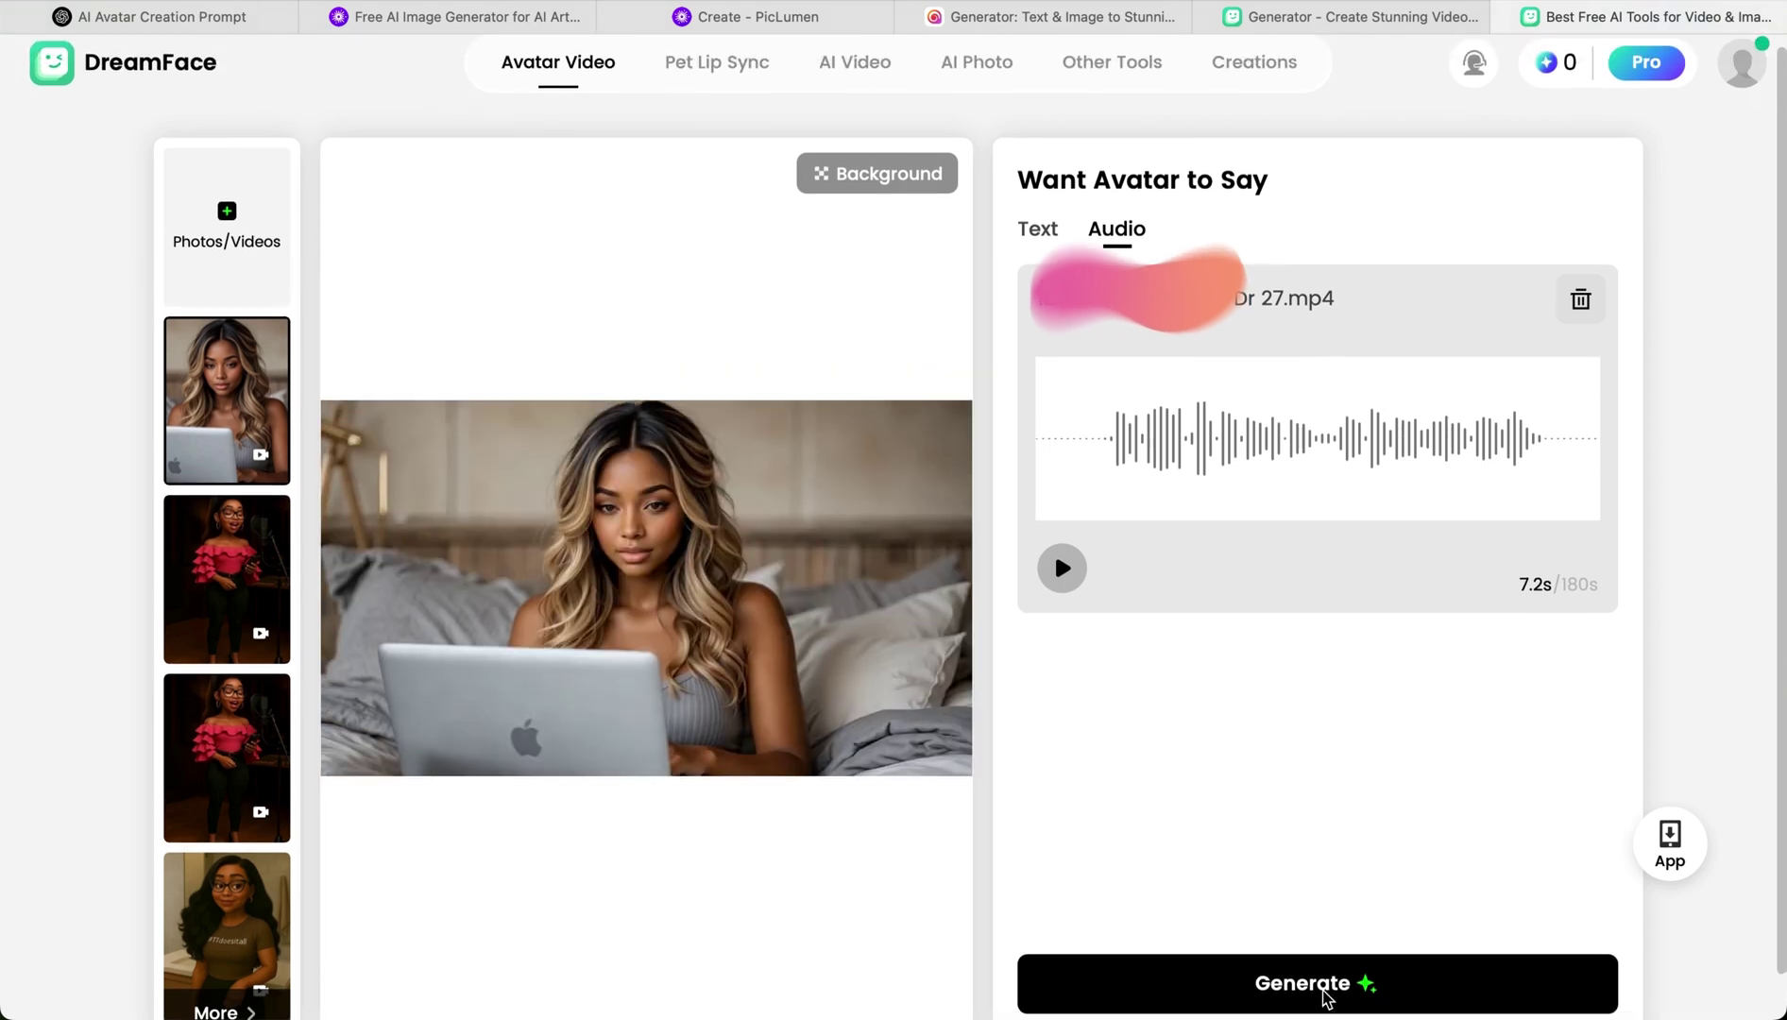
left_click(1327, 998)
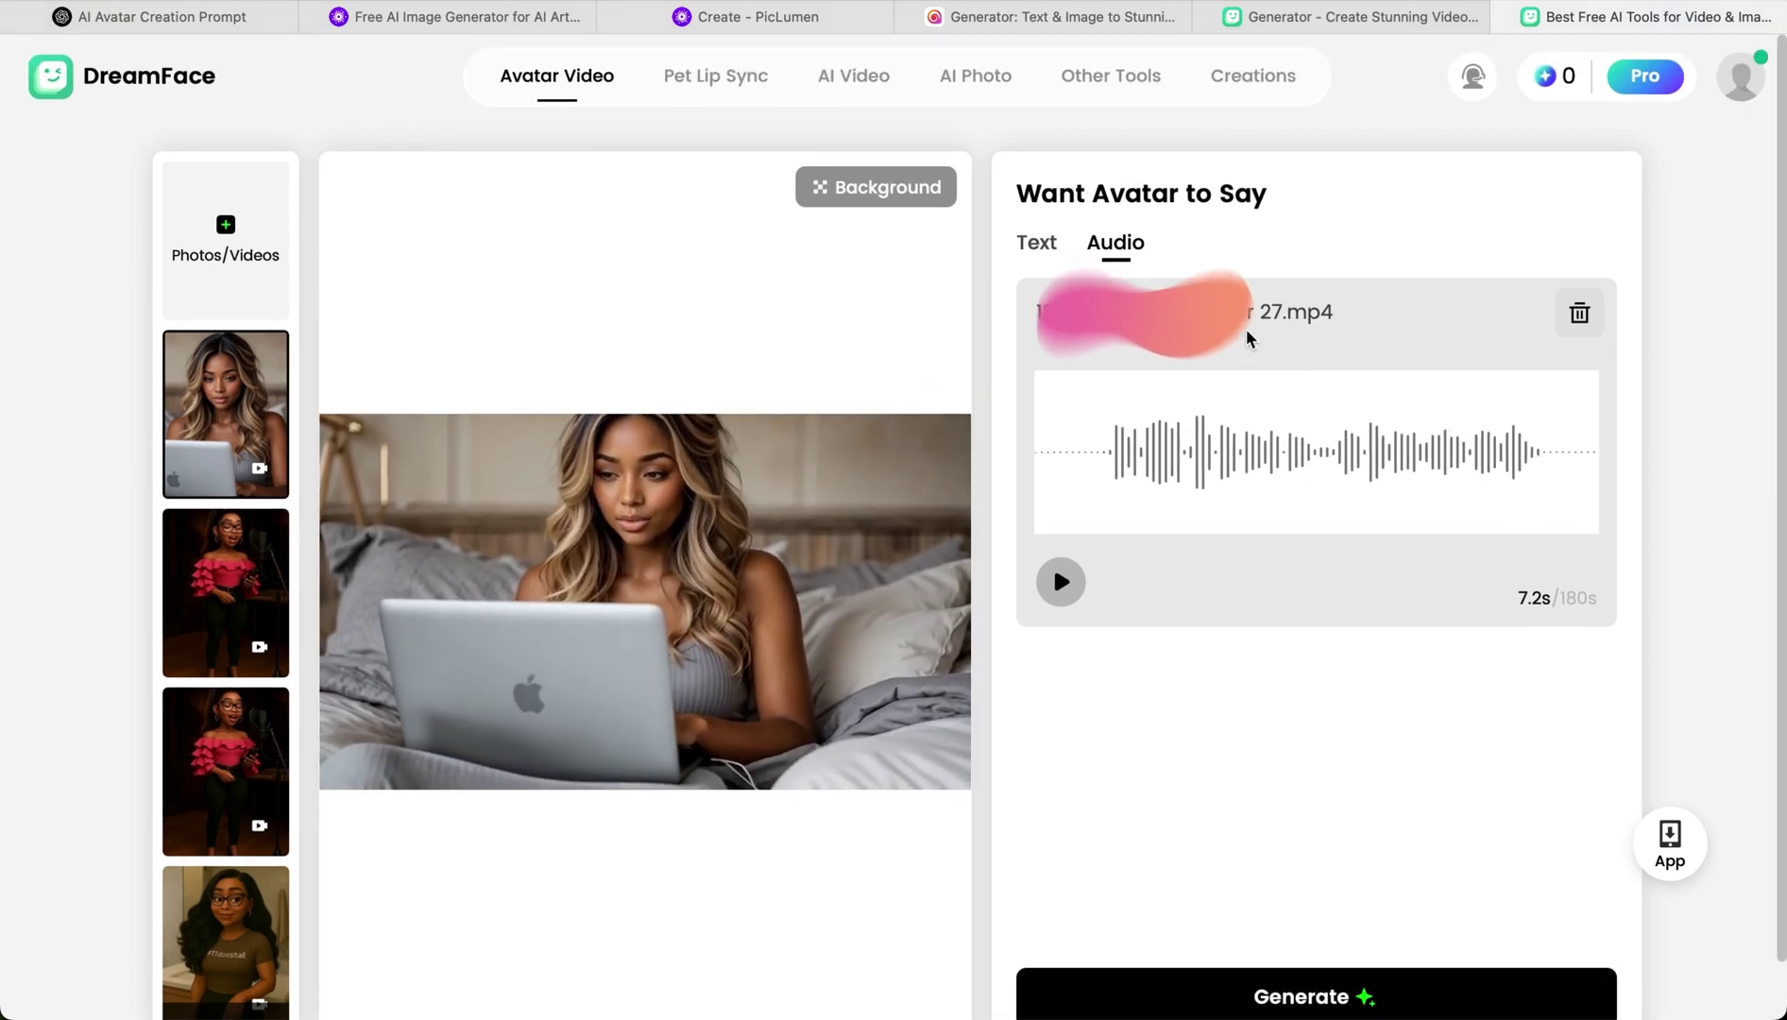
left_click(1257, 83)
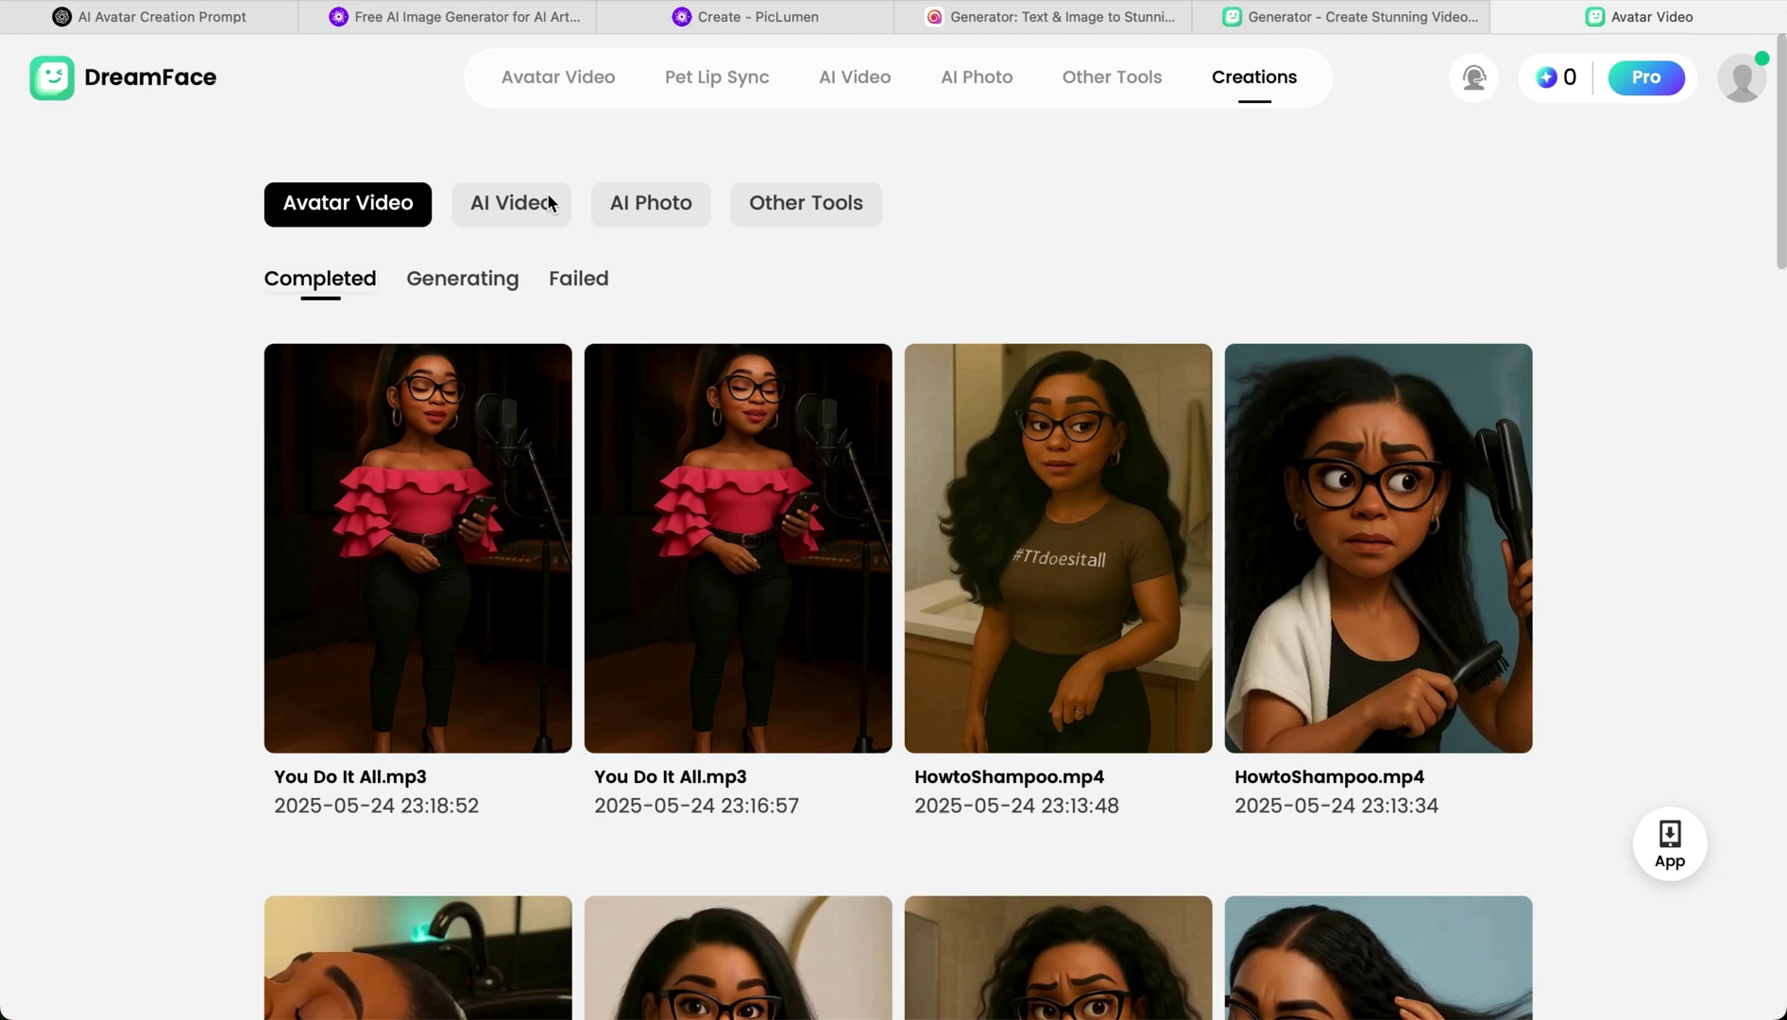
left_click(496, 282)
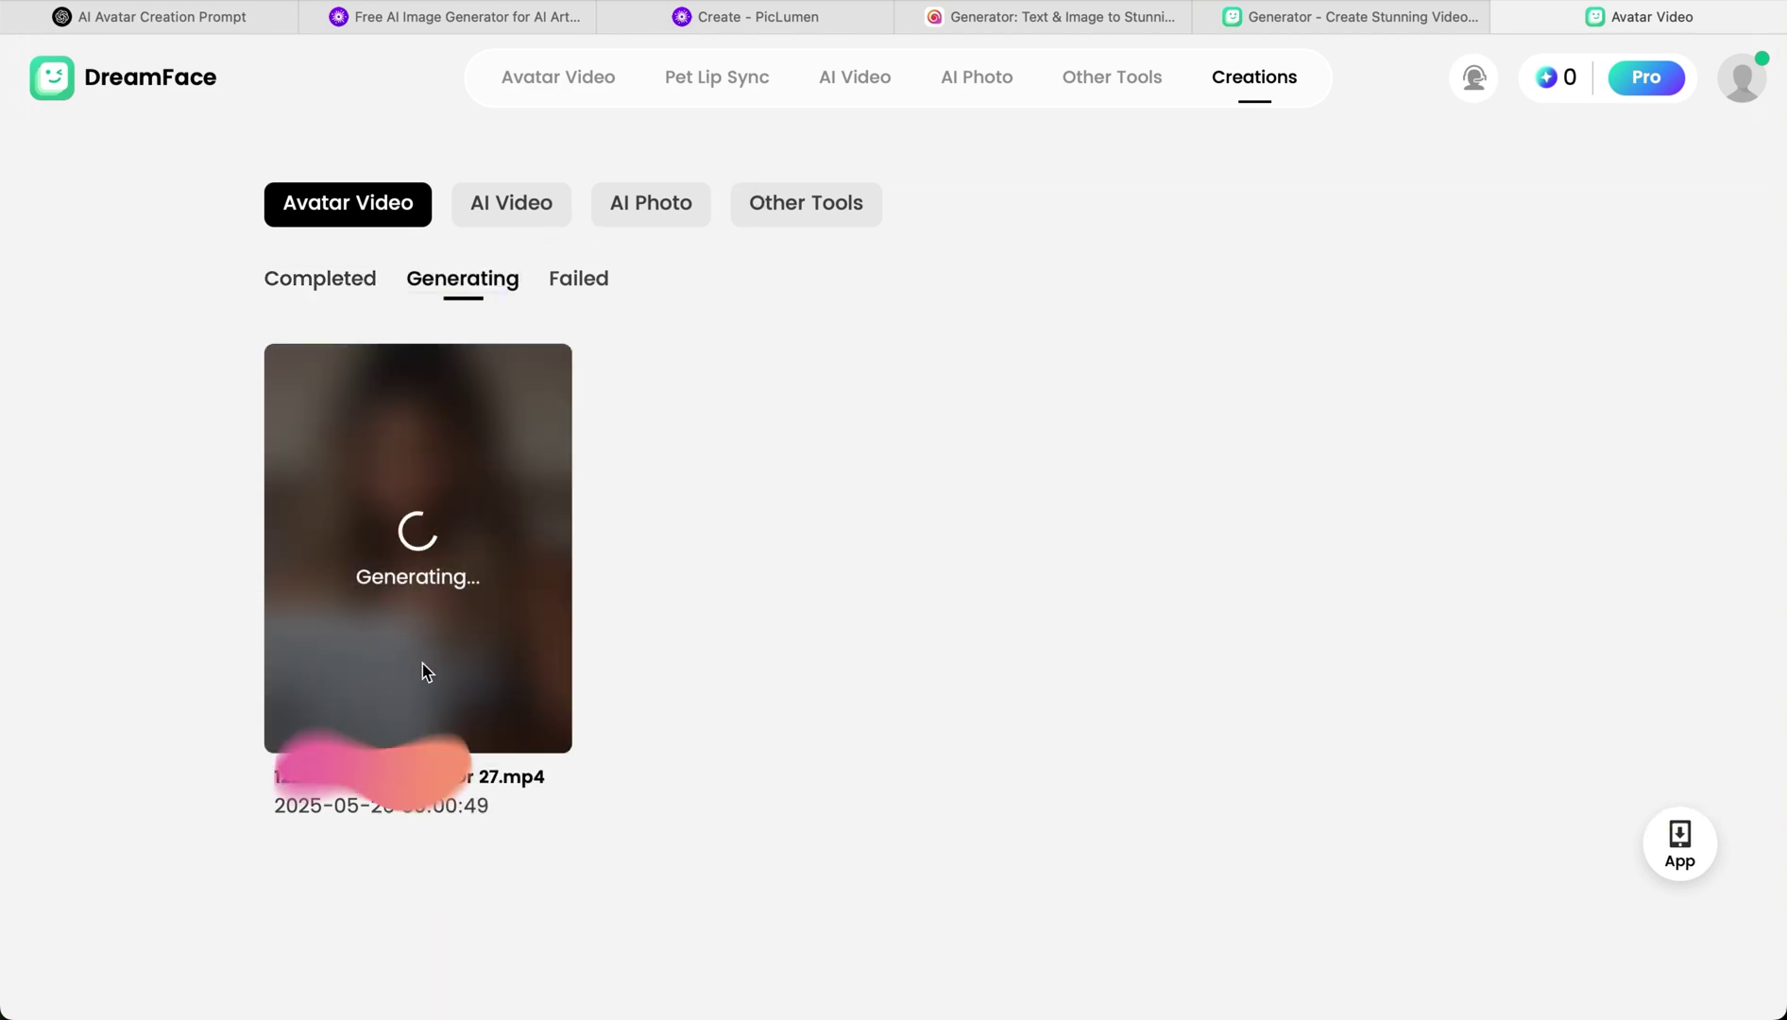